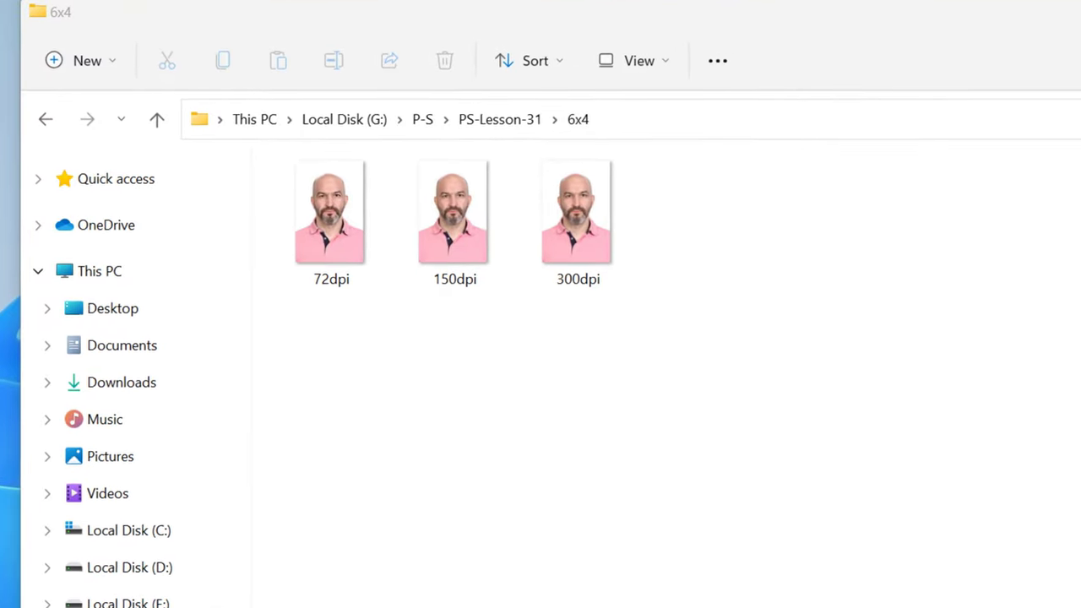
Select the 300dpi and 150dpi portrait files in File Explorer to compare their details.
click(615, 308)
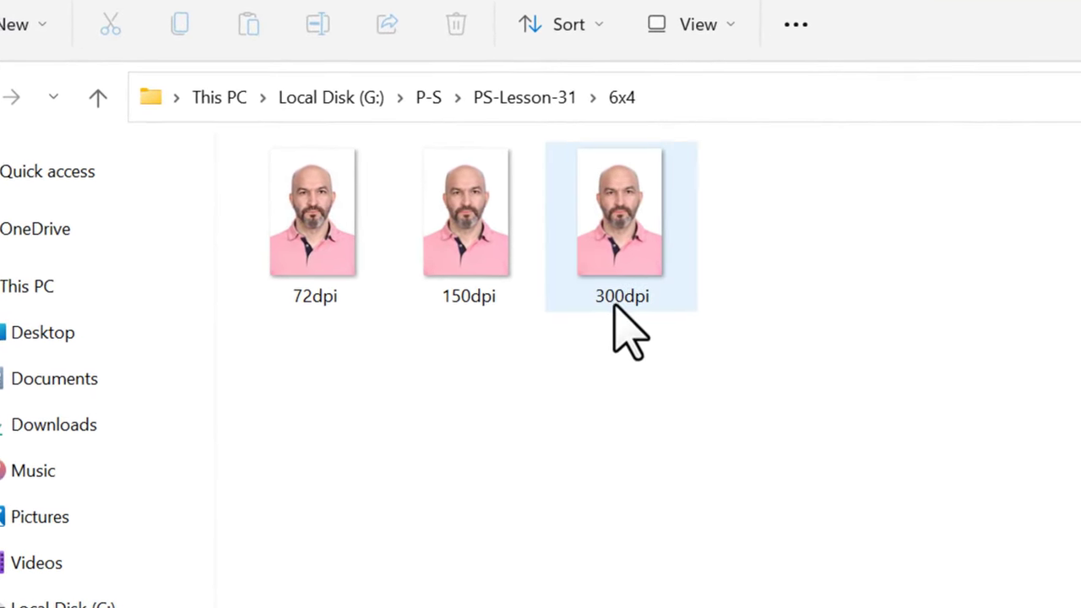
click(640, 311)
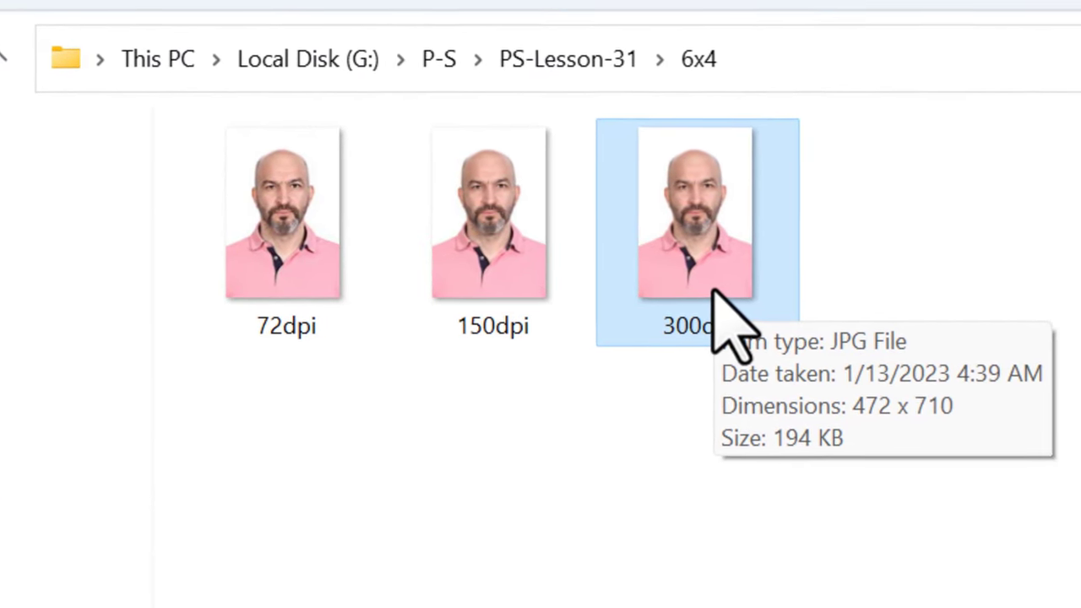
click(493, 279)
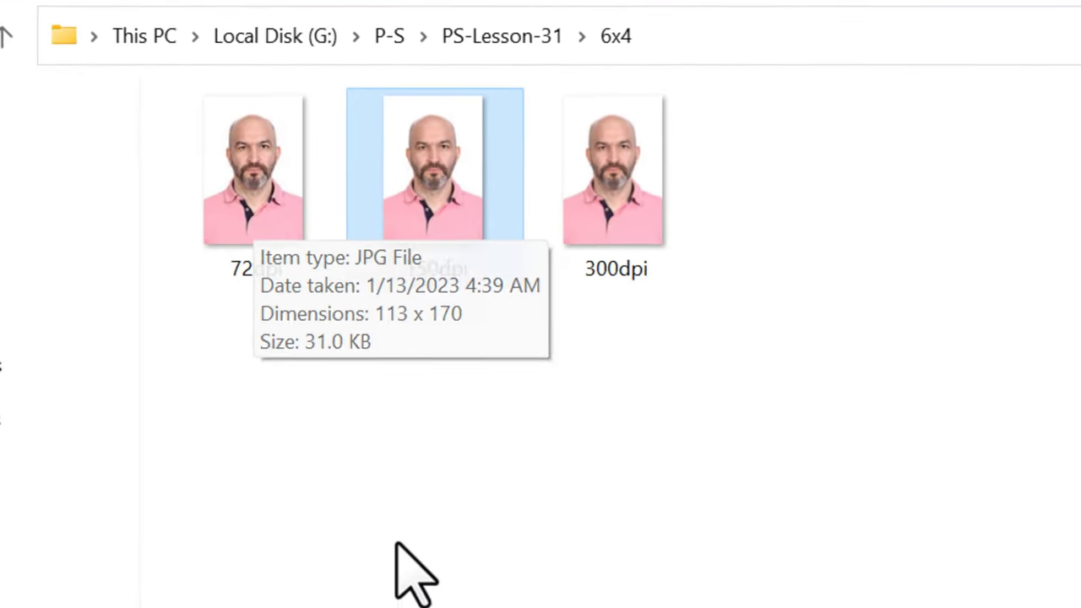
Open the 300dpi portrait in Adobe Photoshop 2023 via Open with.
click(388, 541)
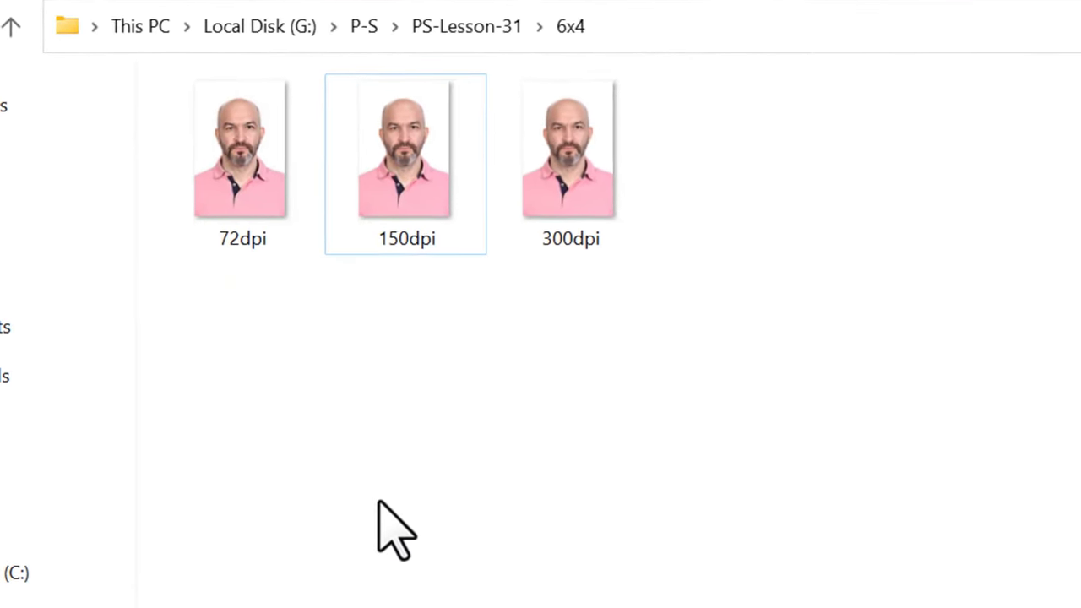
click(530, 167)
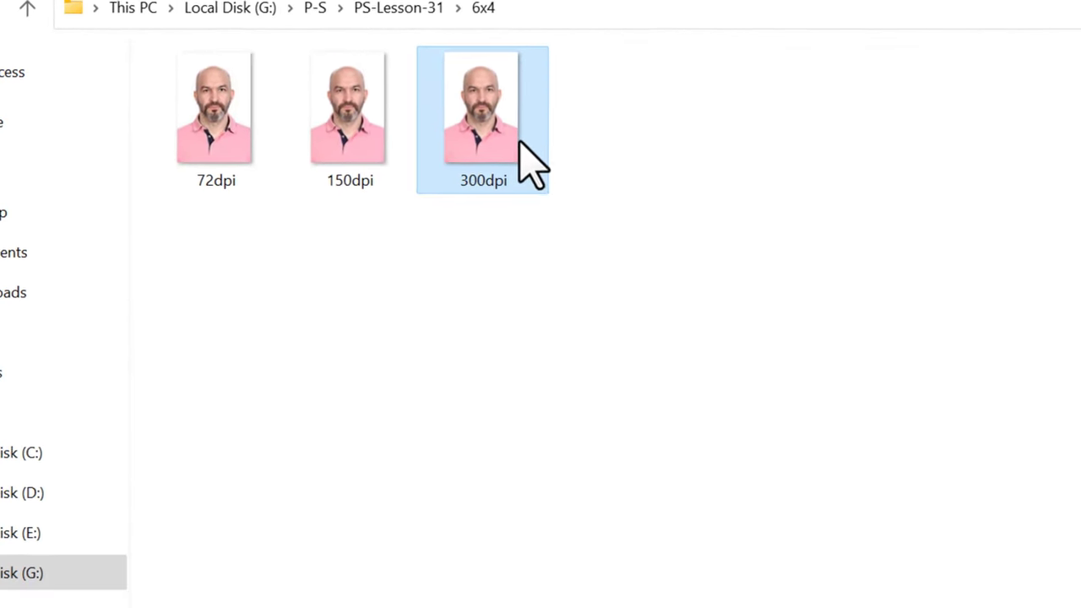
right_click(425, 118)
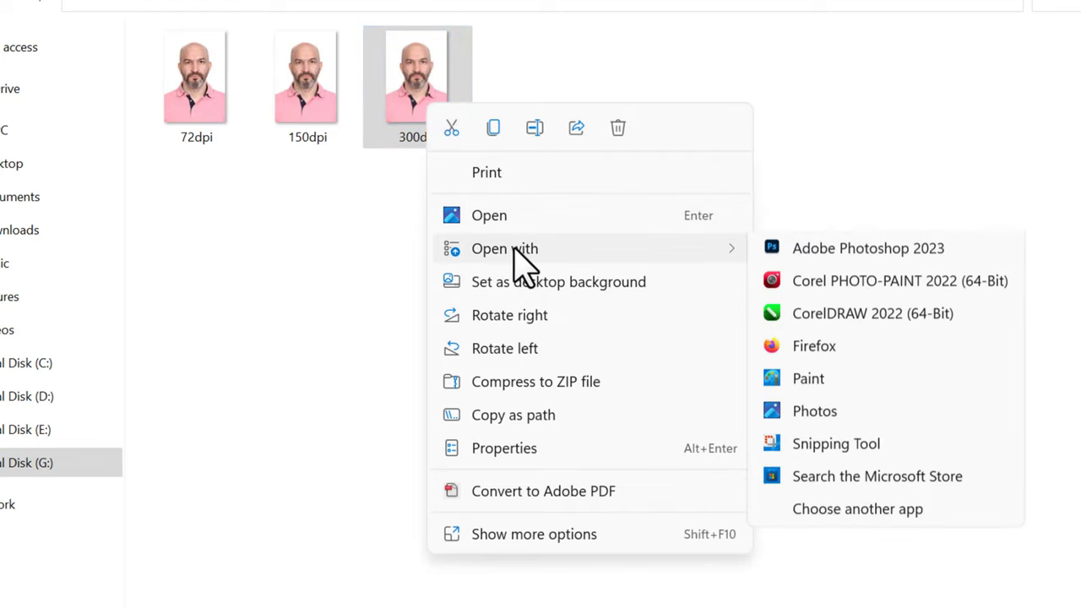
mouse_move(505, 249)
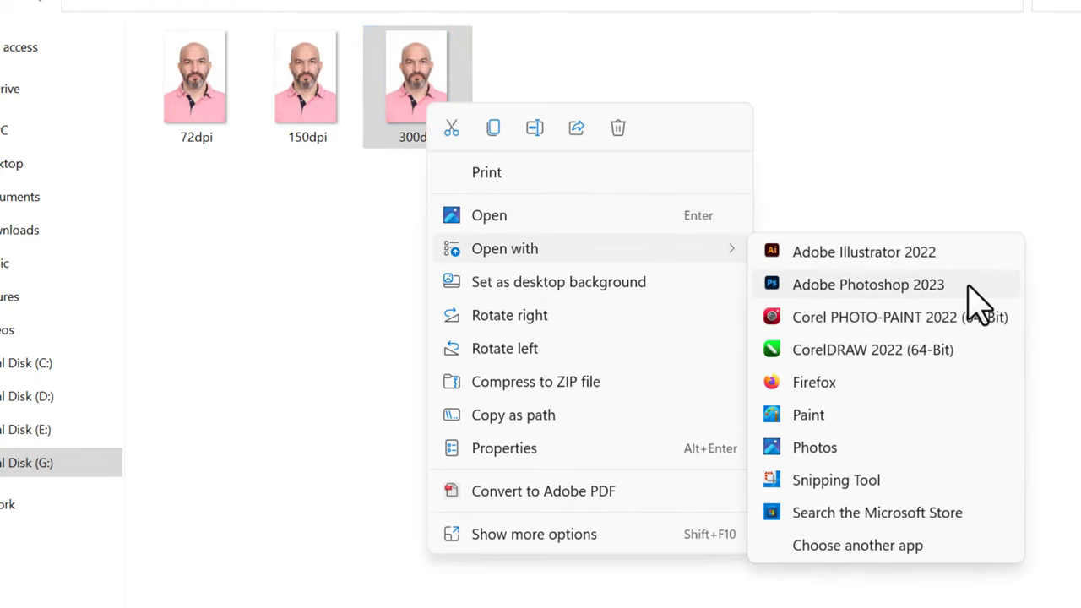
click(977, 301)
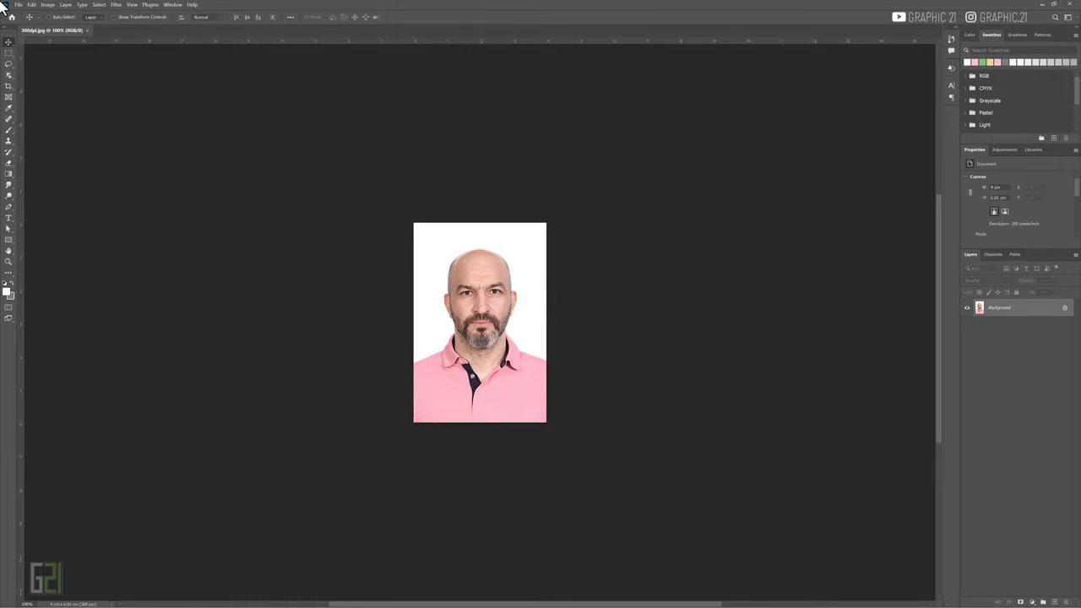
Check the 300dpi portrait's Image Size and cancel without resizing.
click(47, 4)
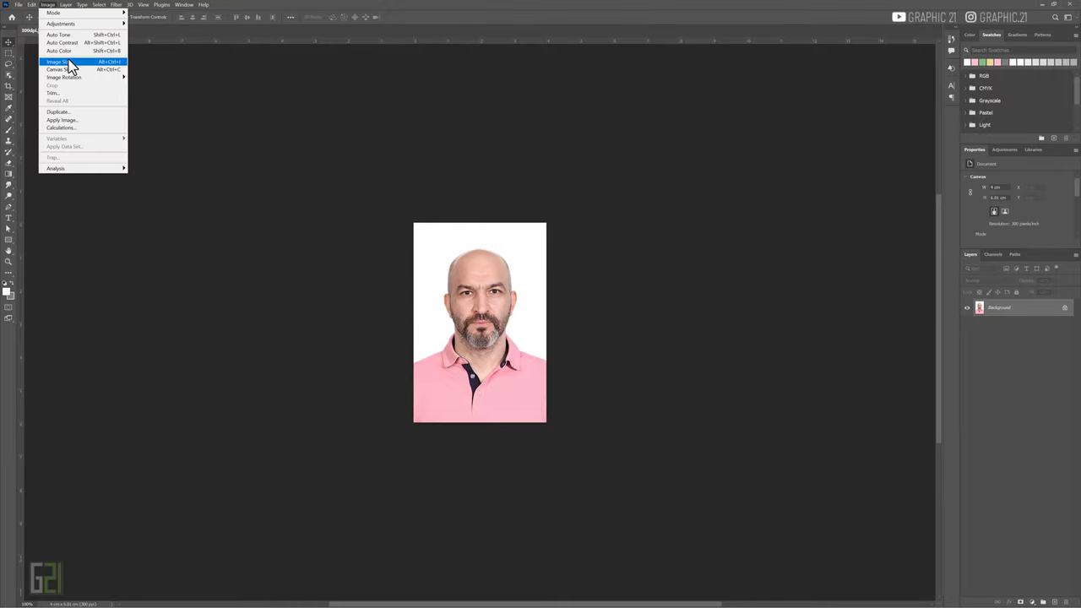
click(69, 61)
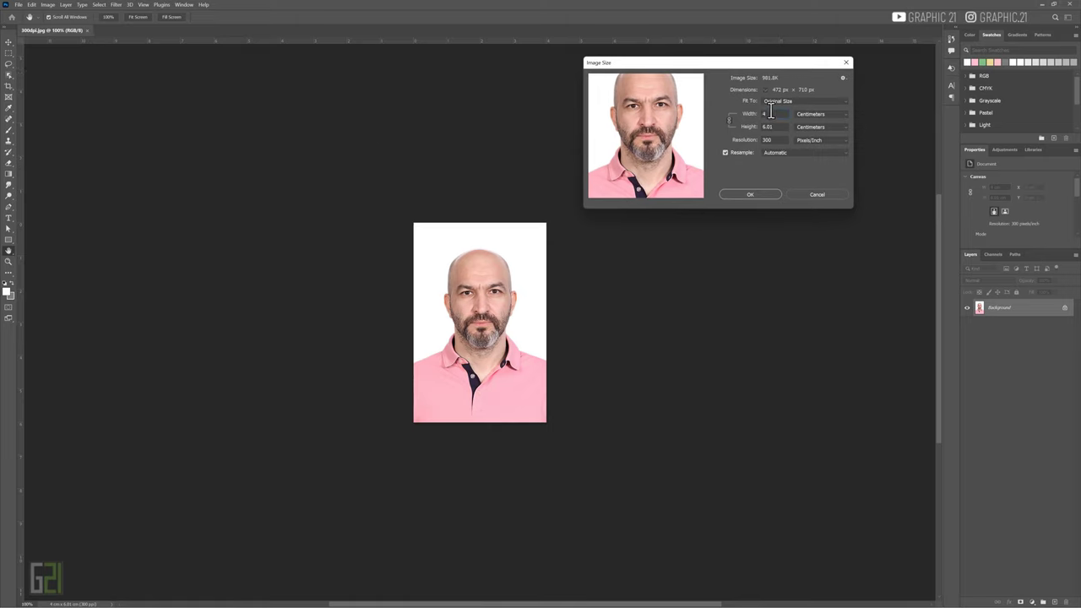
click(816, 195)
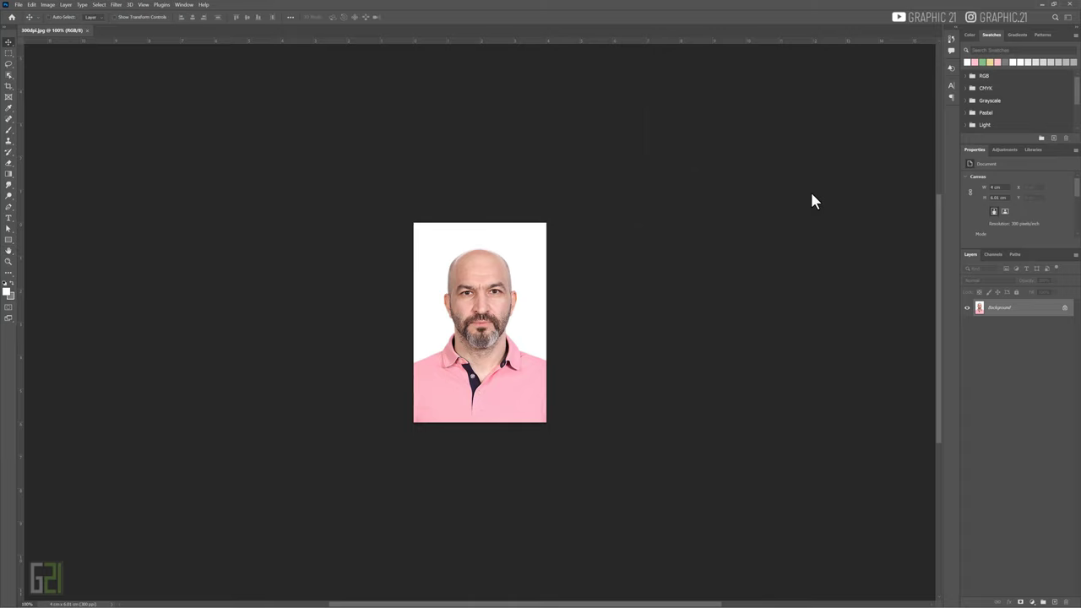
Open the 72dpi and 150dpi portrait files together.
click(17, 10)
click(22, 29)
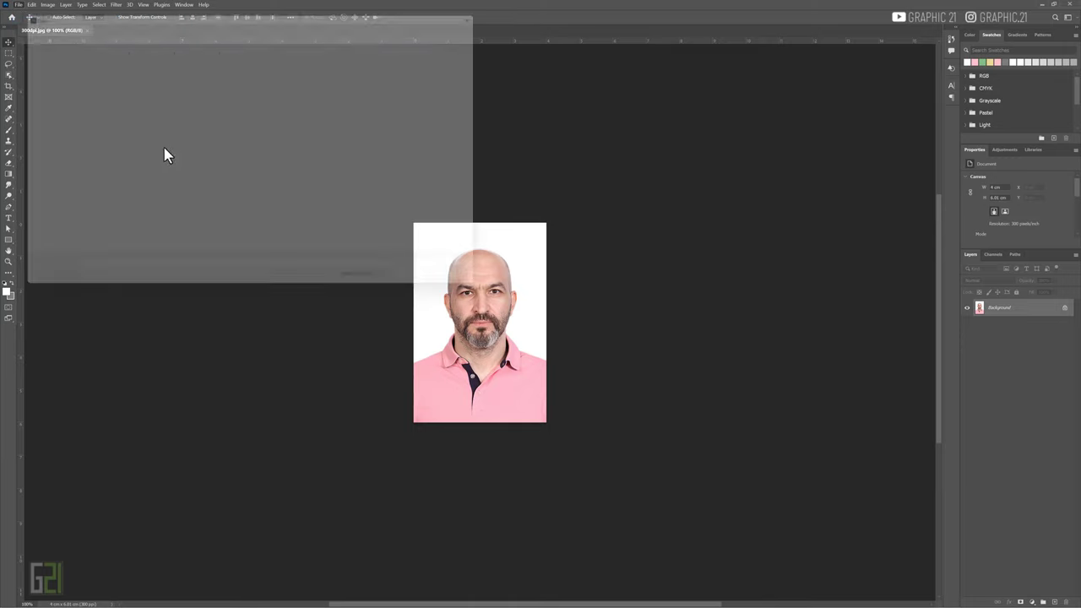
drag(111, 131, 173, 86)
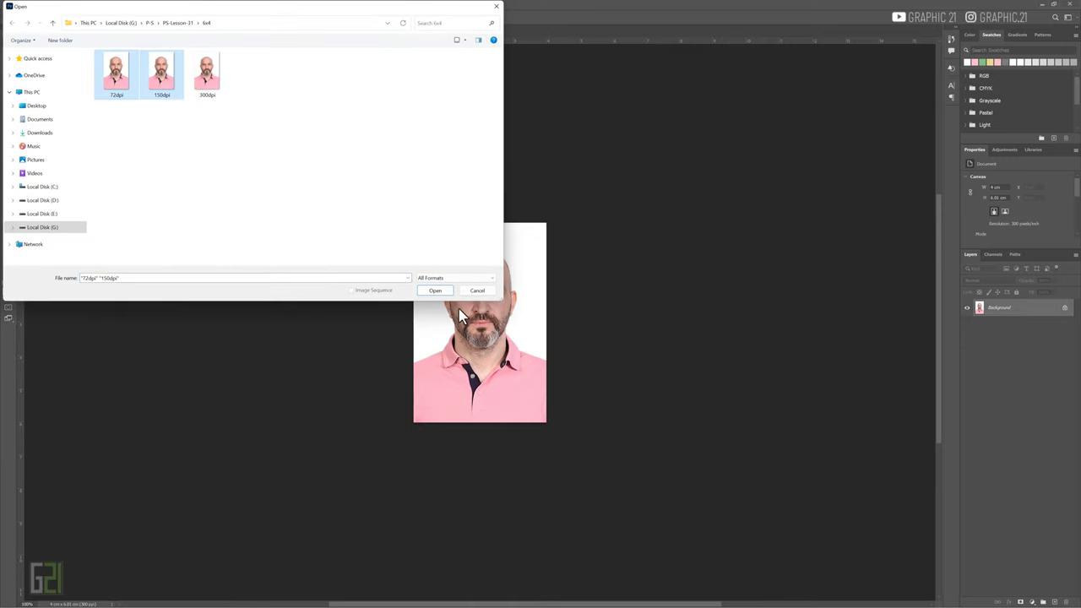
click(438, 291)
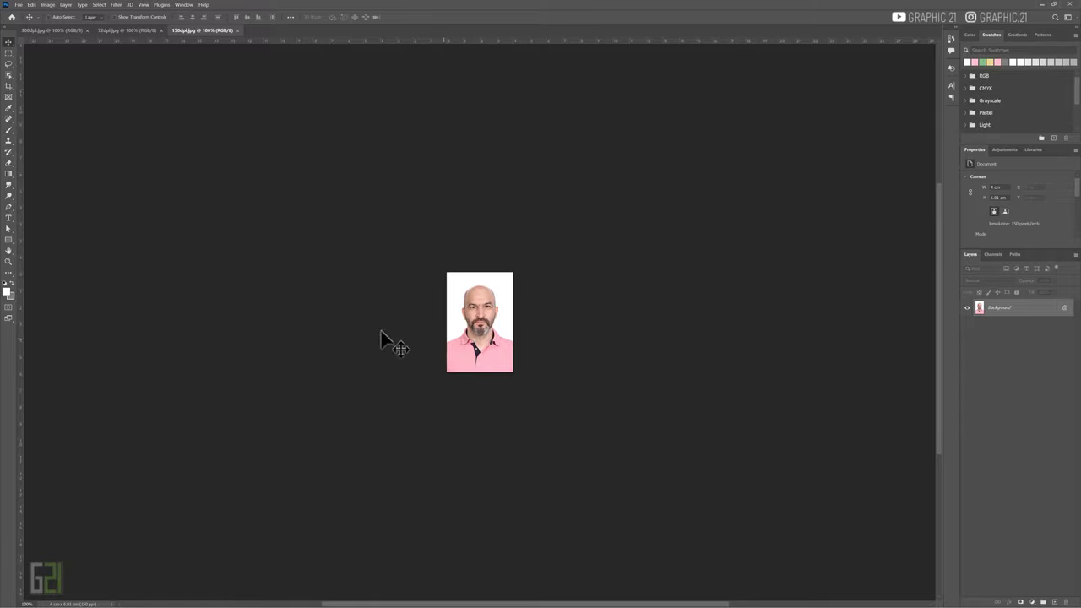
Check the 150dpi portrait's Image Size and cancel without resizing.
click(48, 5)
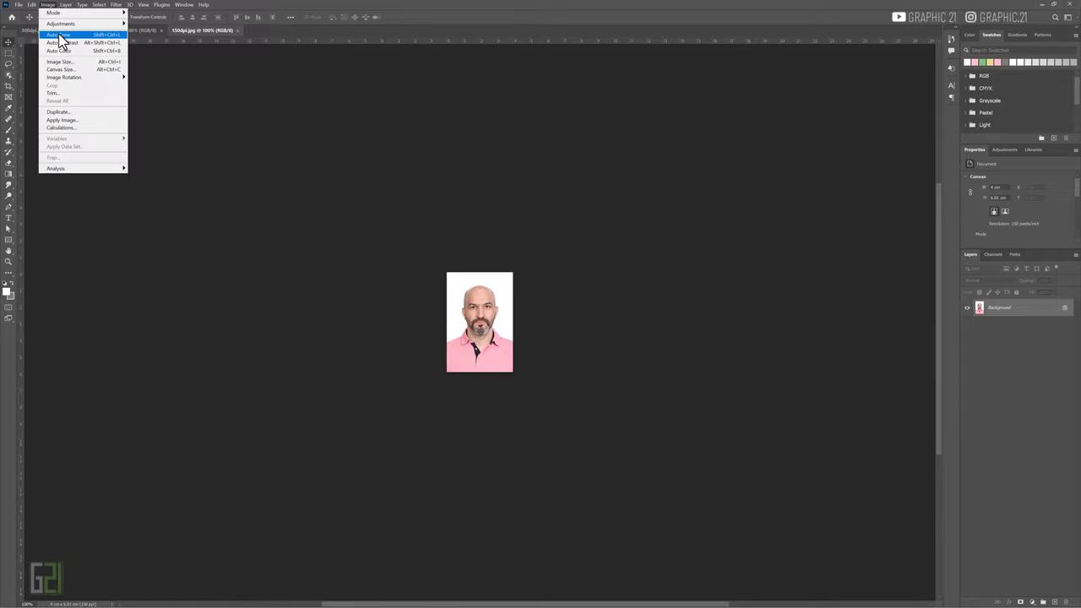
click(58, 57)
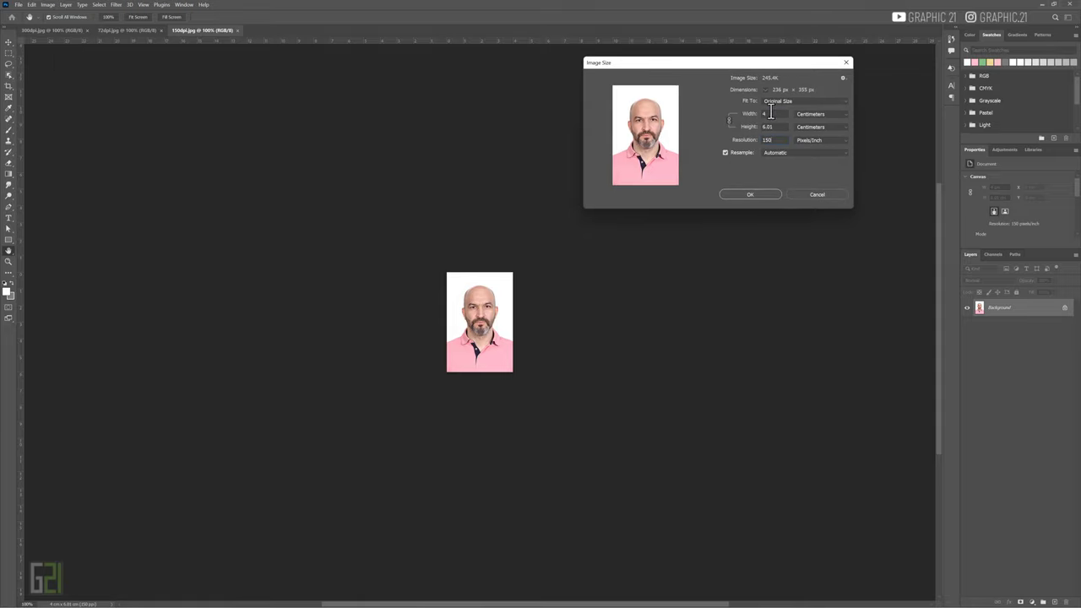
click(817, 195)
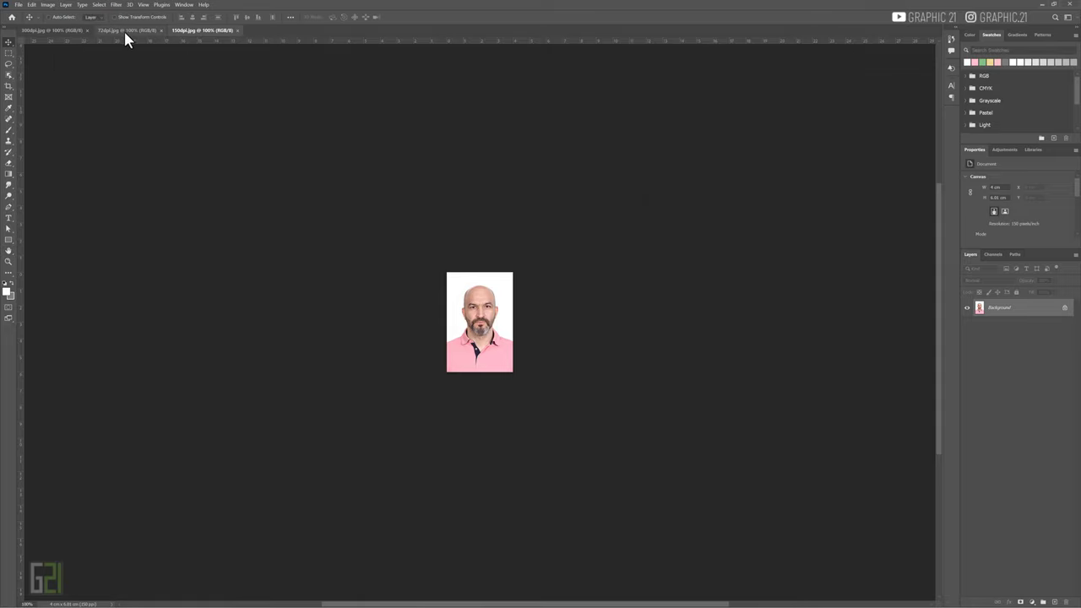
Check the 72dpi portrait's size: 113 × 170 px, 3.99 × 6 cm at 72 ppi, unchanged.
click(125, 31)
key(v)
click(48, 5)
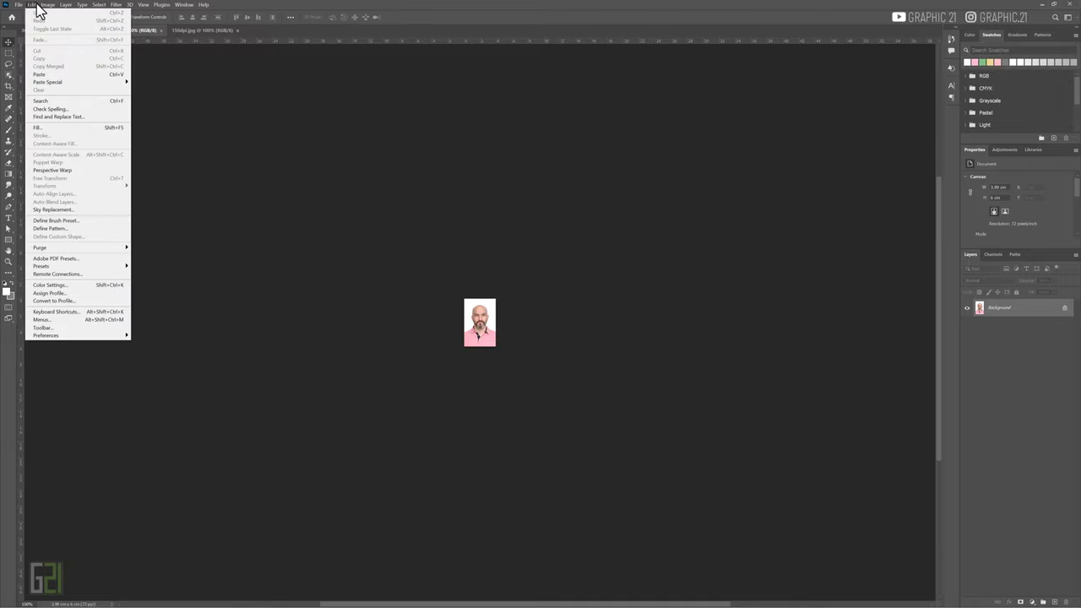
click(58, 61)
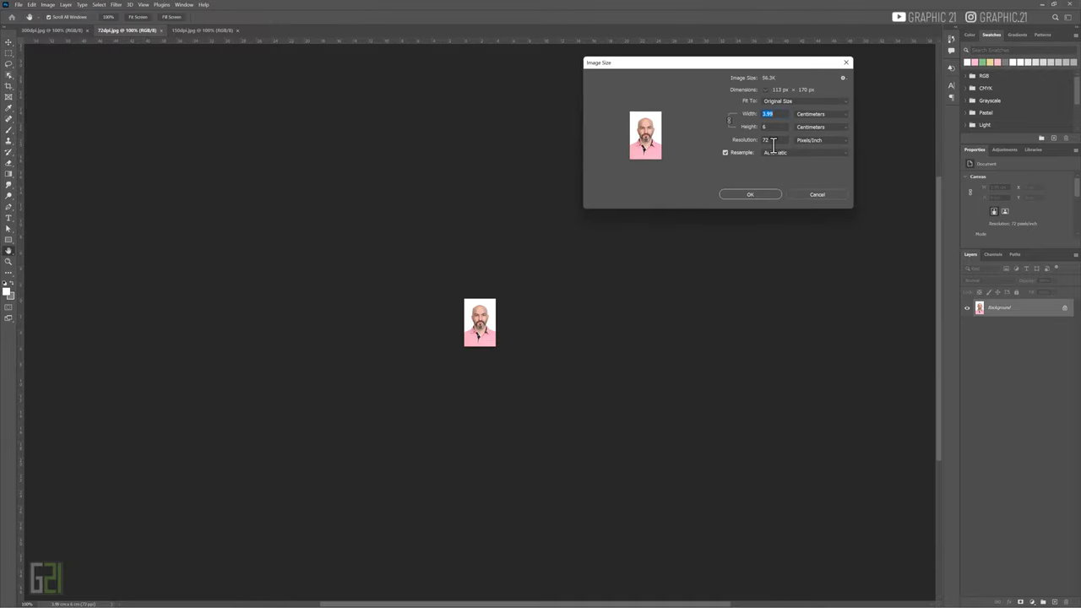
click(799, 195)
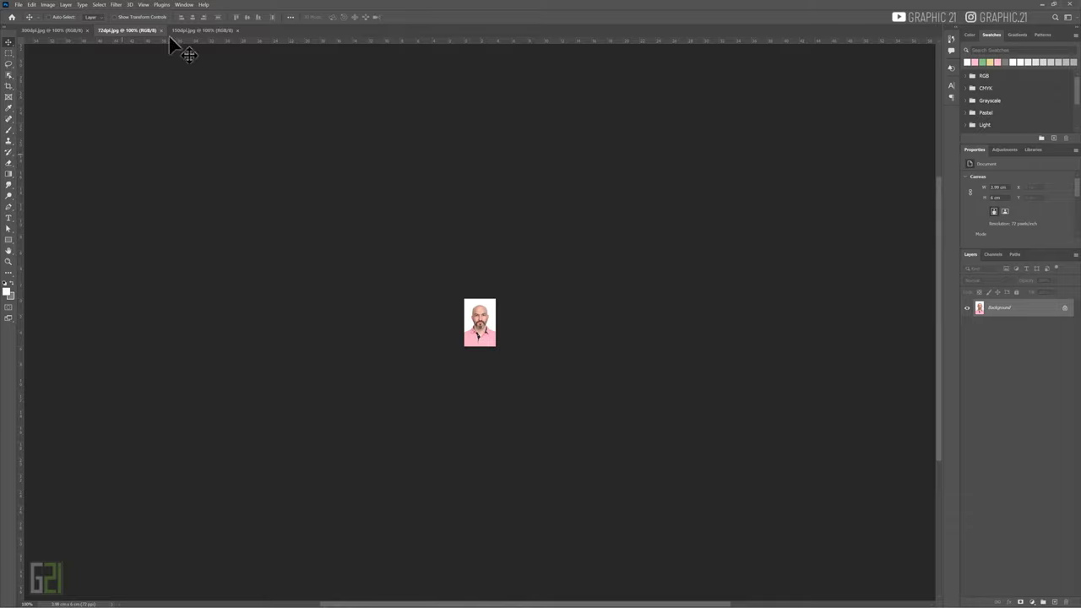
click(183, 4)
mouse_move(191, 13)
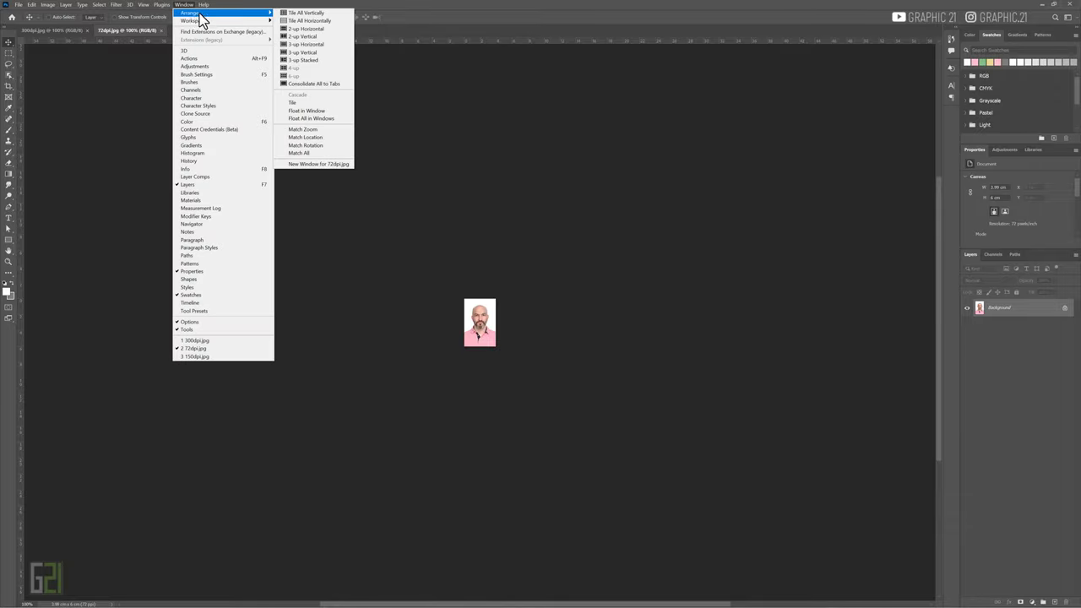
Tile the documents 3-up vertically and fit the 300, 150 and 72dpi portraits to their windows.
click(331, 55)
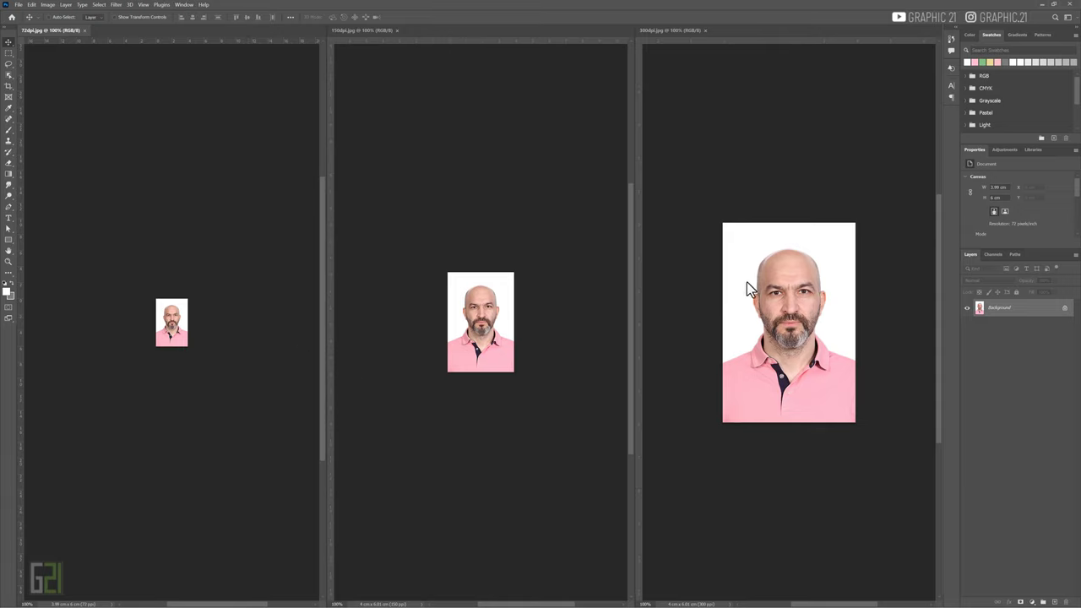
click(677, 29)
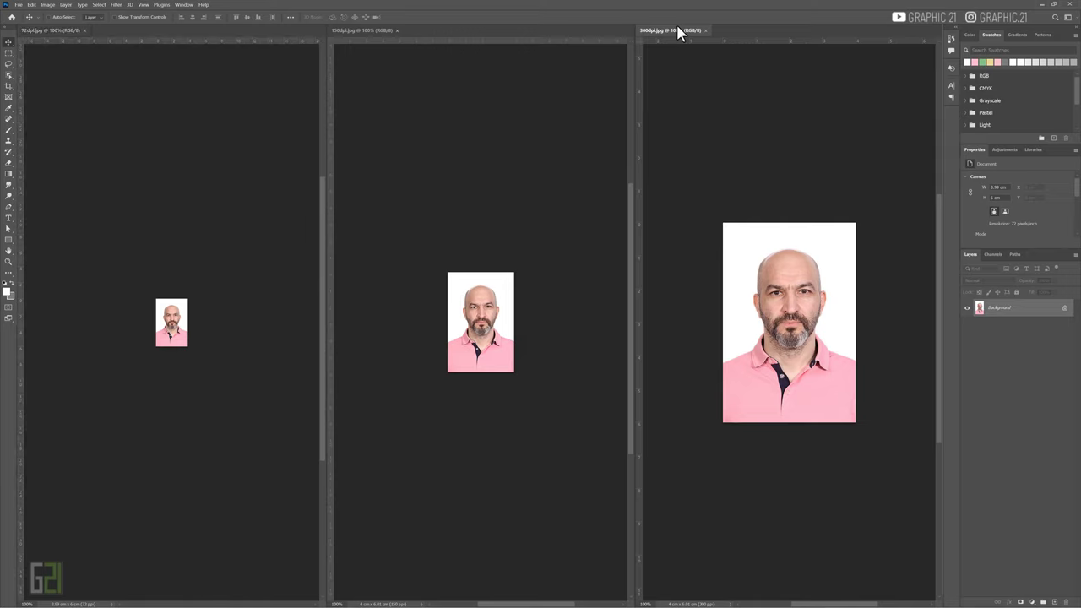
double_click(8, 253)
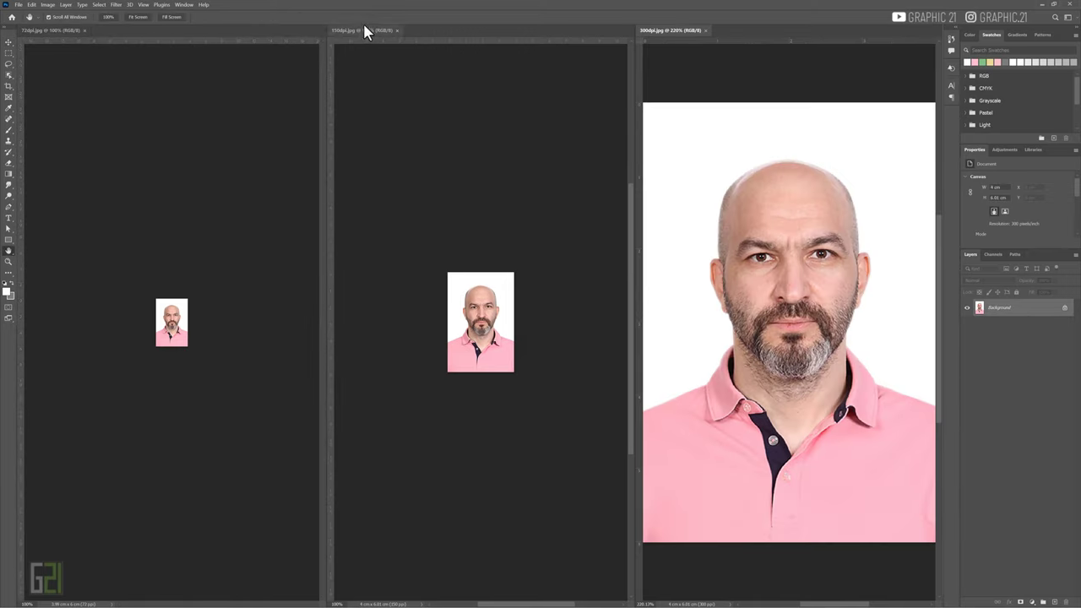
click(365, 30)
double_click(8, 253)
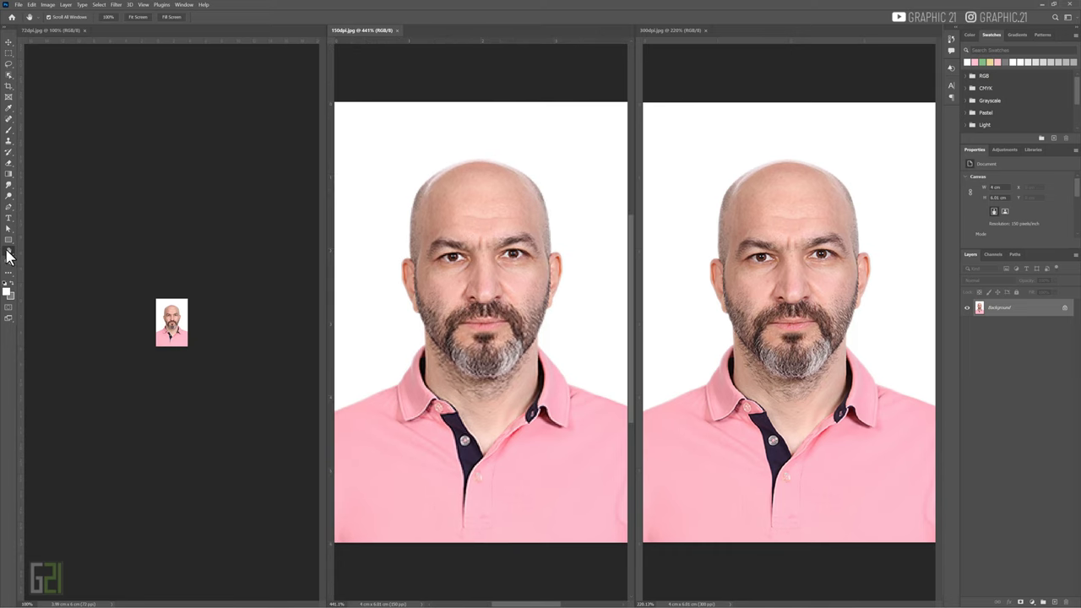
click(50, 30)
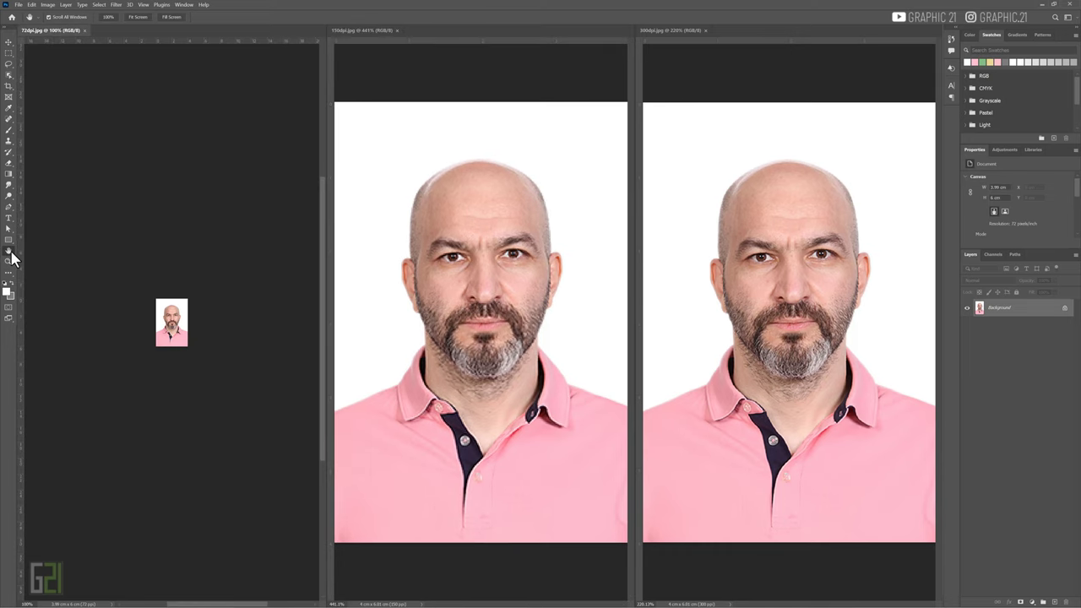
double_click(10, 253)
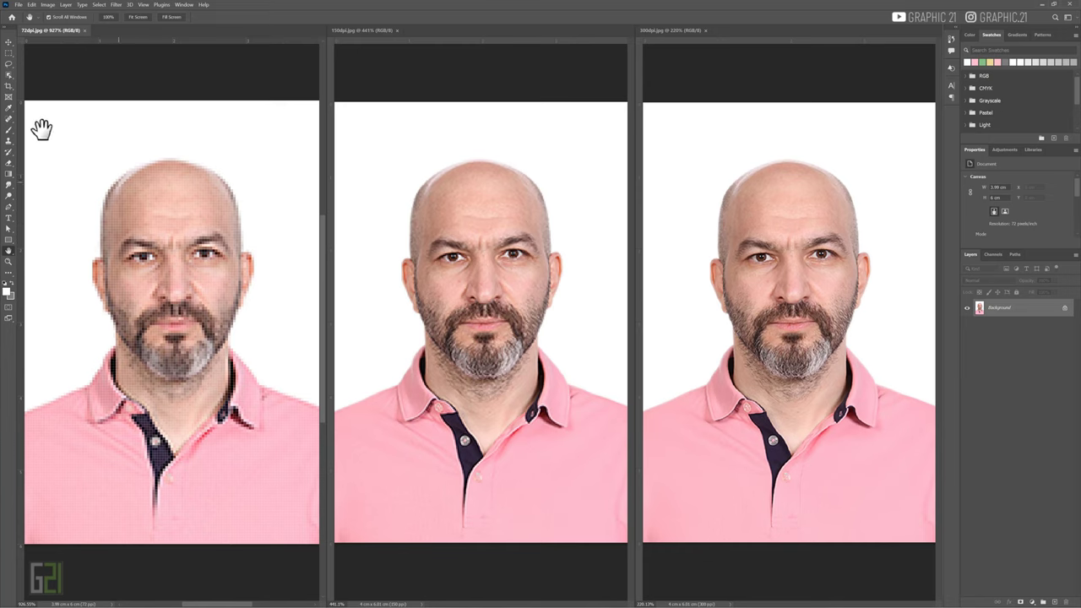
Set up a new document from the Print A5 preset, in centimetres, turned landscape (21 × 14.8 cm, 300 ppi).
click(18, 4)
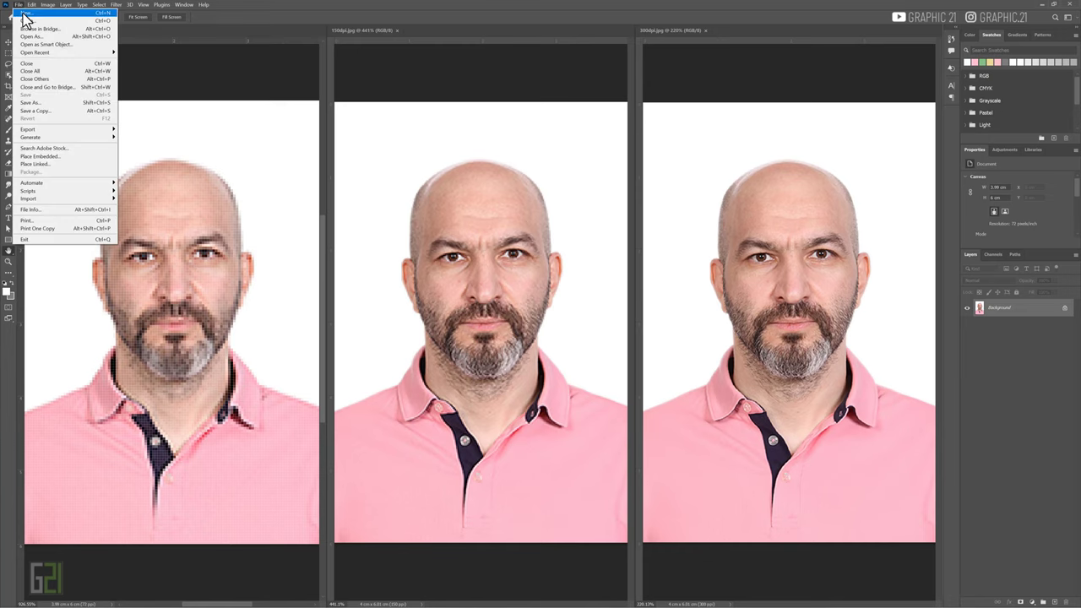
click(25, 15)
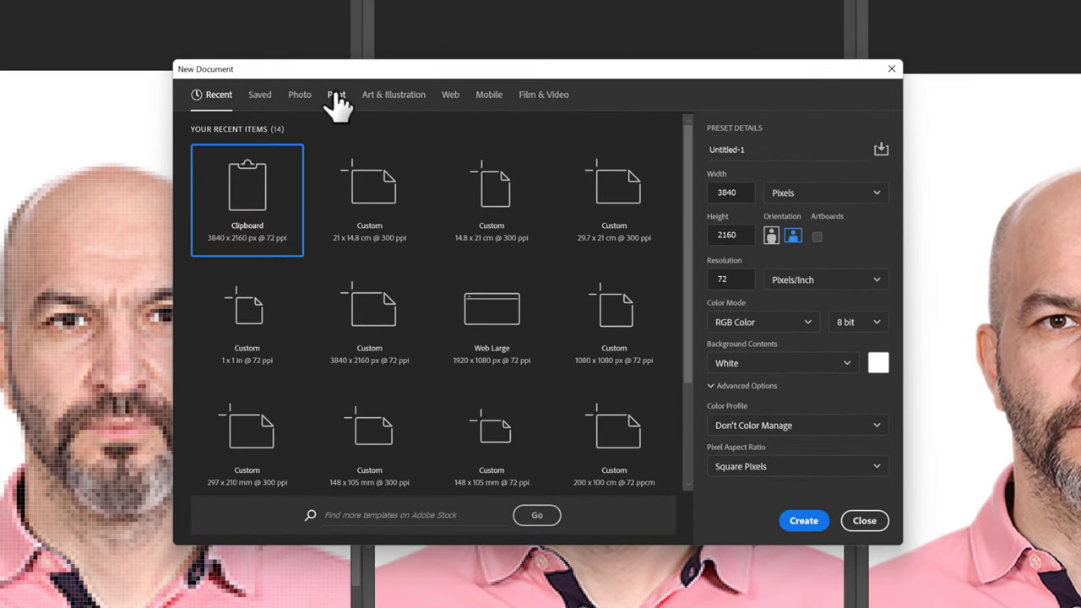
click(335, 97)
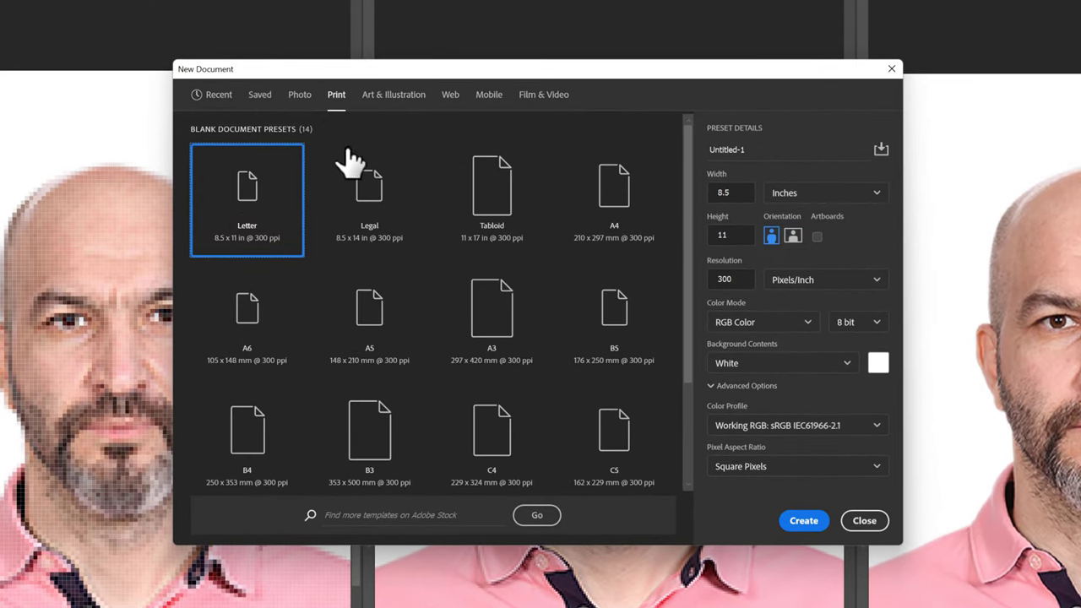
click(369, 317)
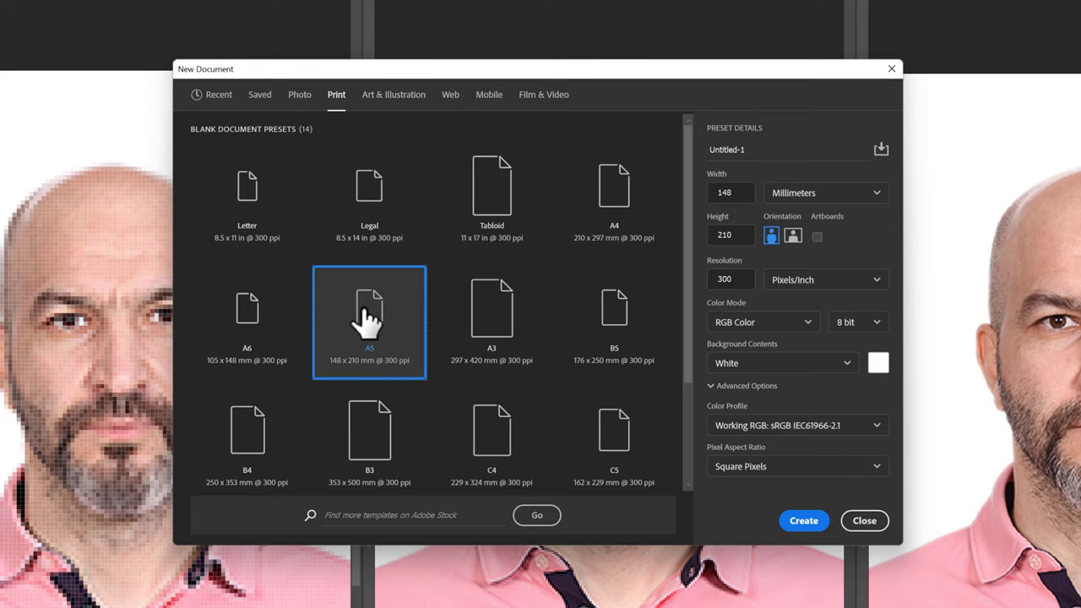
click(873, 198)
click(854, 262)
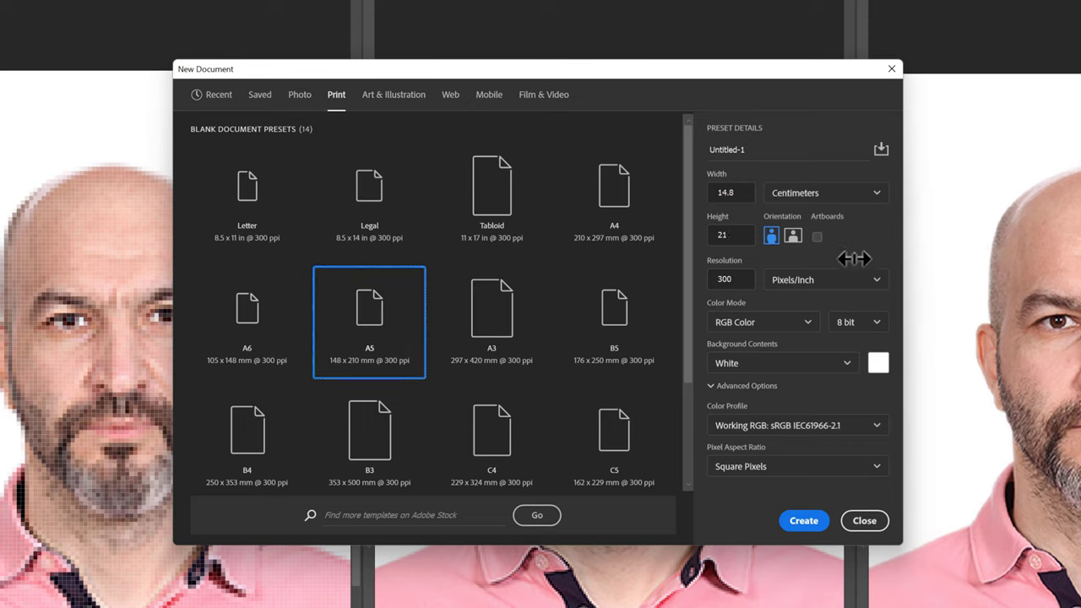
click(794, 237)
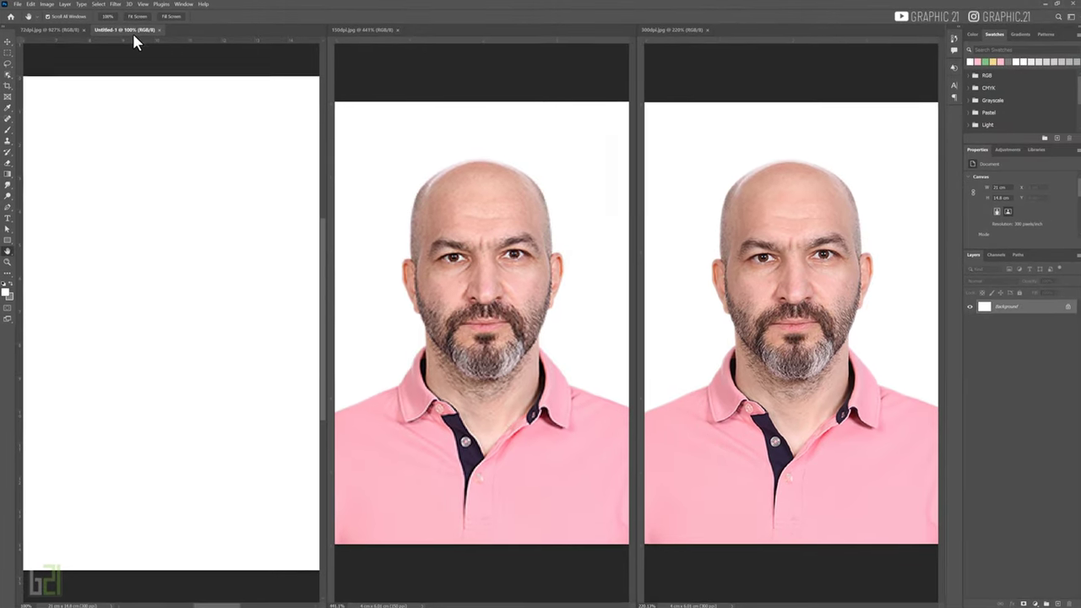
Float Untitled-1 in its own window and fill its canvas with the grey background colour.
drag(132, 33, 274, 160)
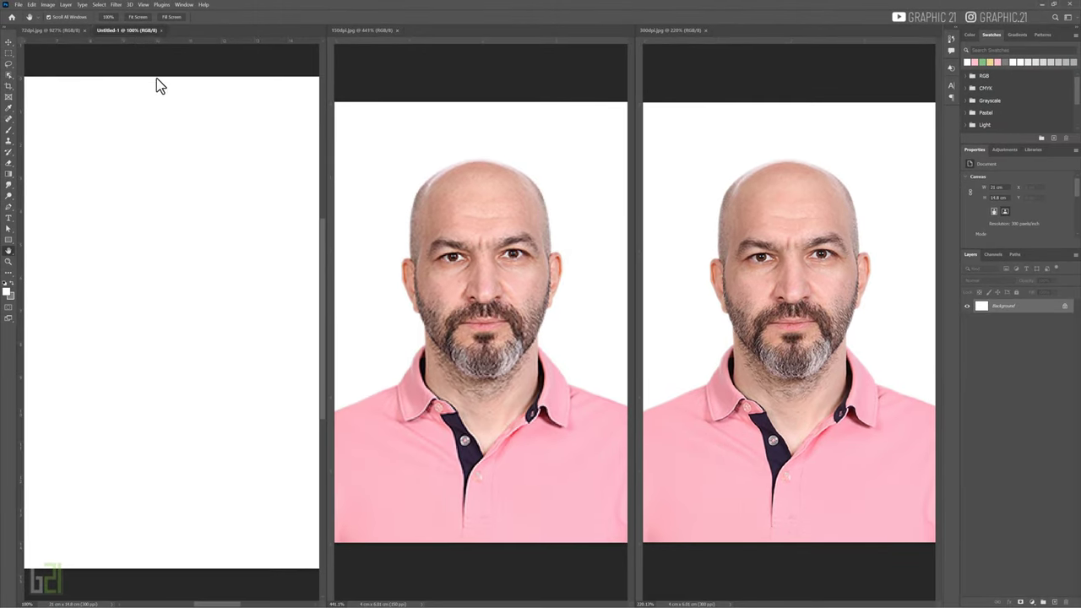
drag(344, 155, 250, 65)
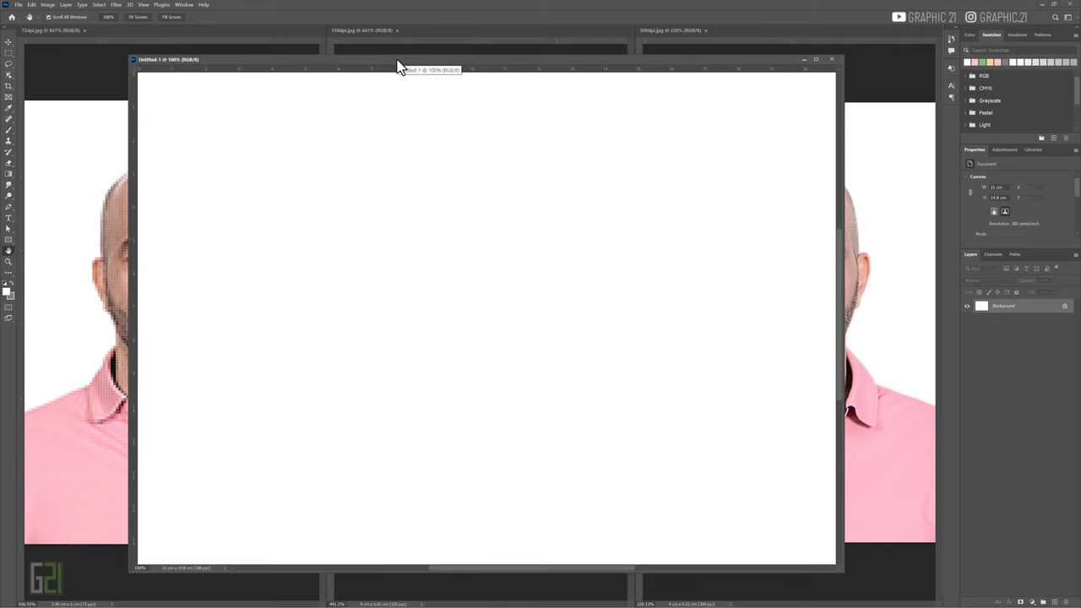
key(ctrl+Delete)
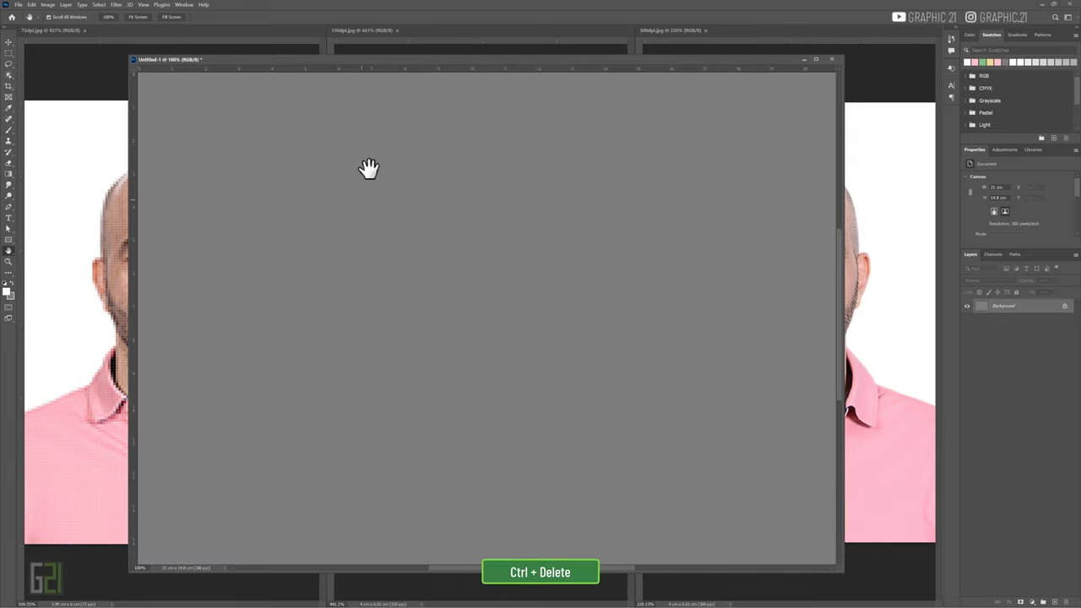
drag(433, 62, 432, 69)
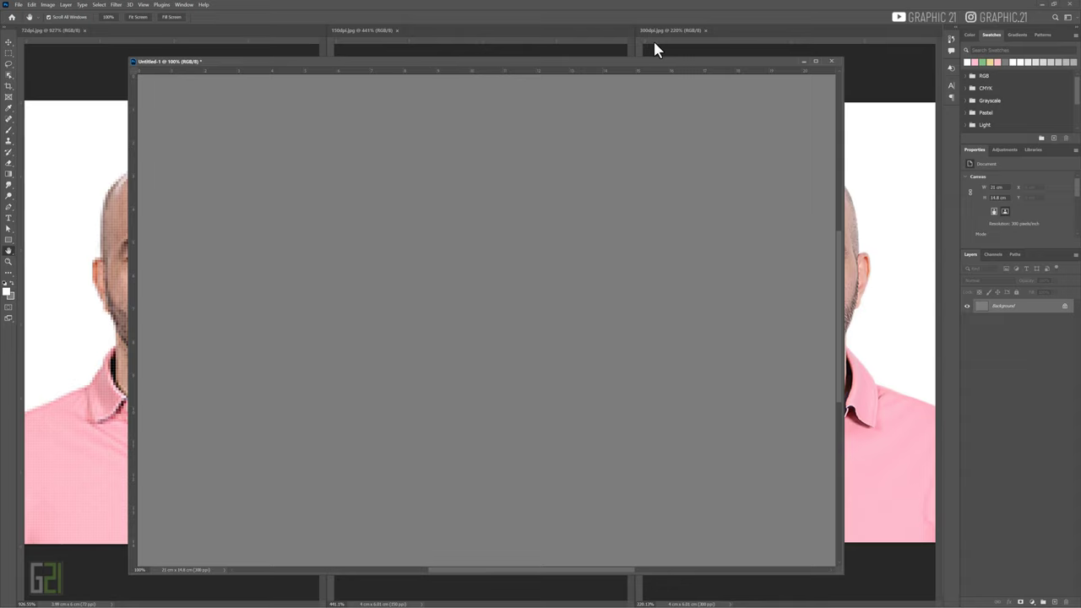
Copy the 300dpi portrait into Untitled-1 with the Move tool.
click(8, 41)
click(864, 310)
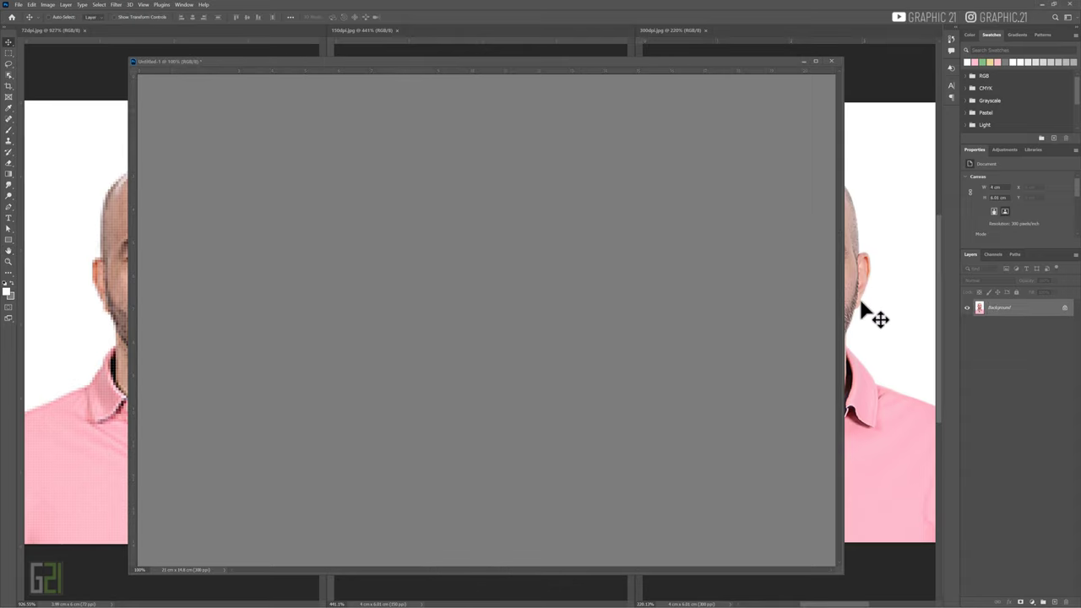
mouse_move(1011, 316)
mouse_down()
mouse_move(898, 299)
mouse_move(640, 292)
mouse_up()
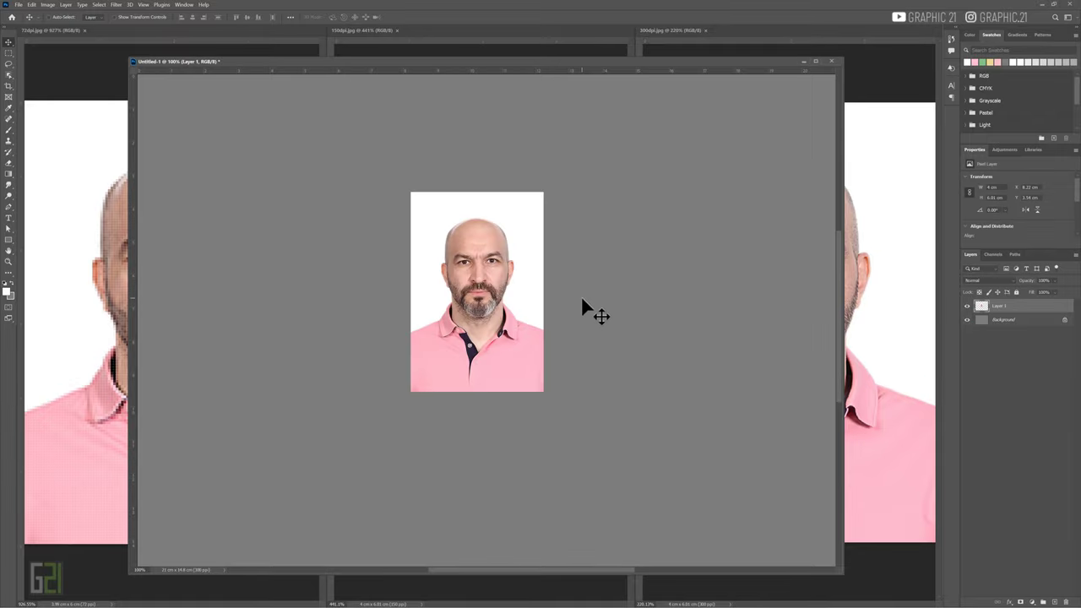
Copy the 150dpi and 72dpi portraits into Untitled-1 alongside the 300dpi one.
mouse_move(483, 313)
mouse_down()
mouse_move(299, 279)
mouse_move(391, 413)
mouse_up()
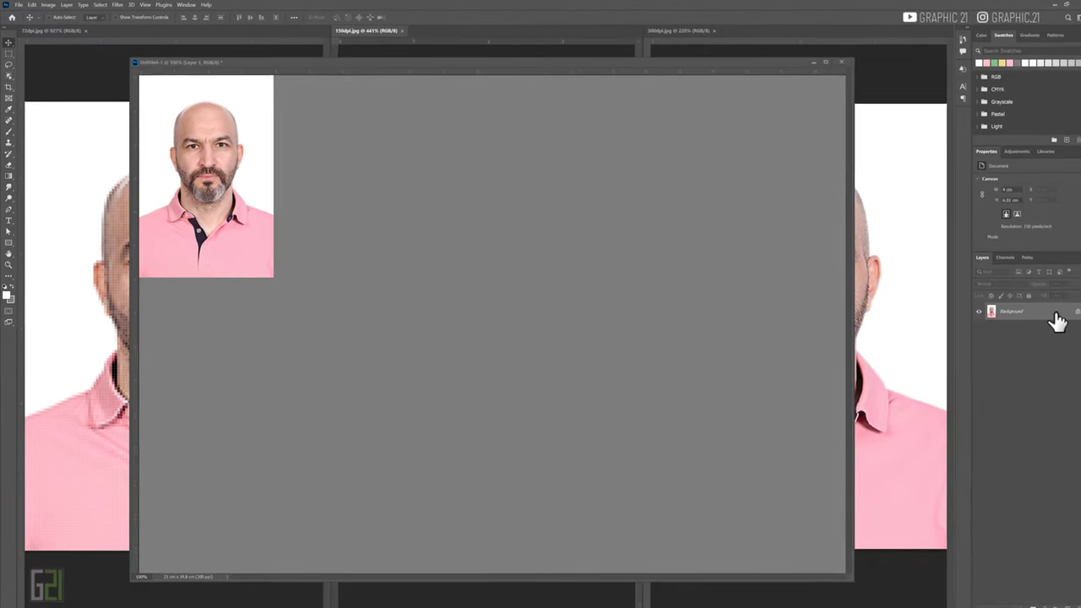
mouse_move(1051, 317)
mouse_down()
mouse_move(387, 218)
mouse_move(386, 254)
mouse_move(311, 241)
mouse_move(308, 250)
mouse_up()
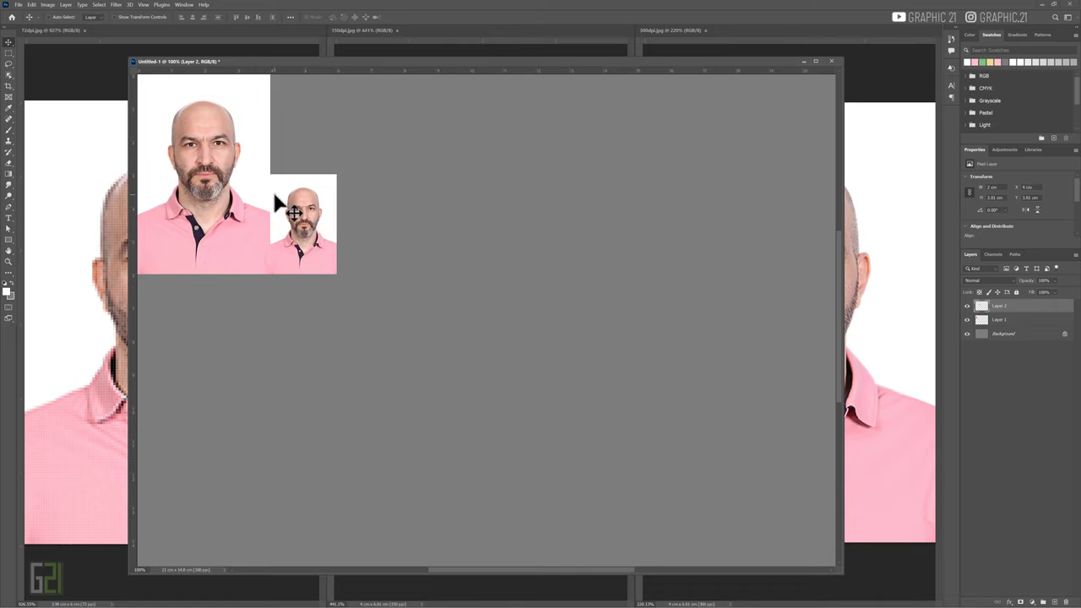
click(36, 32)
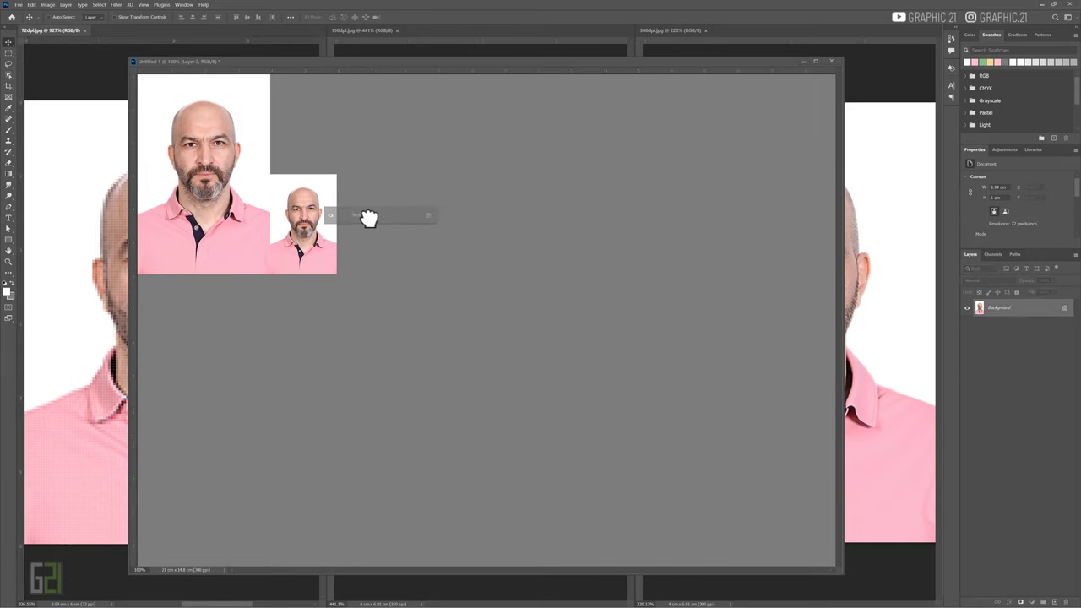
mouse_move(1009, 319)
mouse_down()
mouse_move(369, 222)
mouse_move(359, 249)
mouse_up()
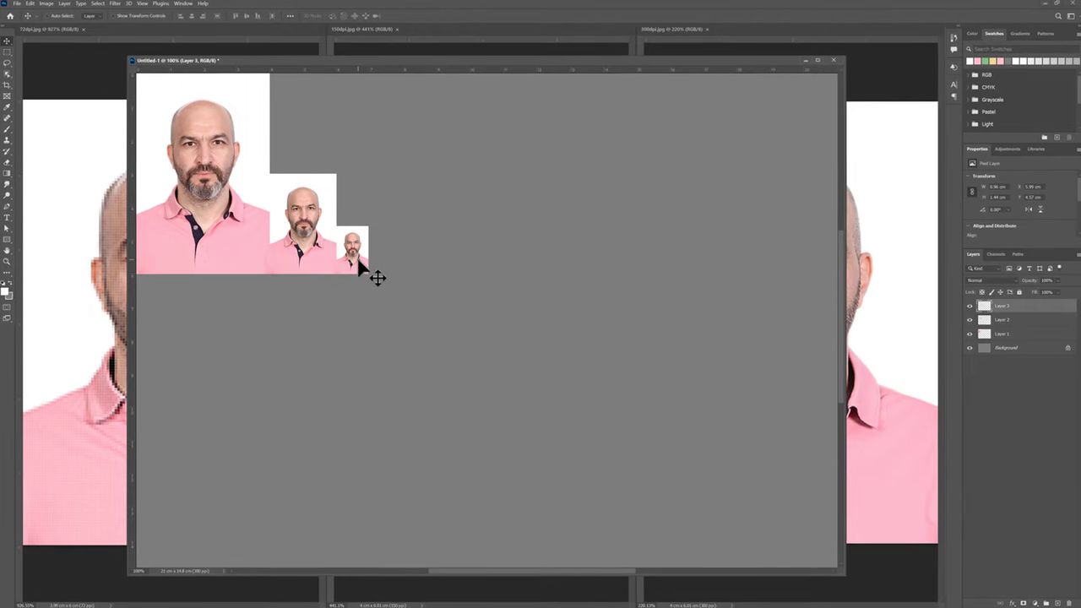
Arrange the three portrait layers in a row from smallest to largest.
drag(377, 275, 374, 343)
click(1014, 320)
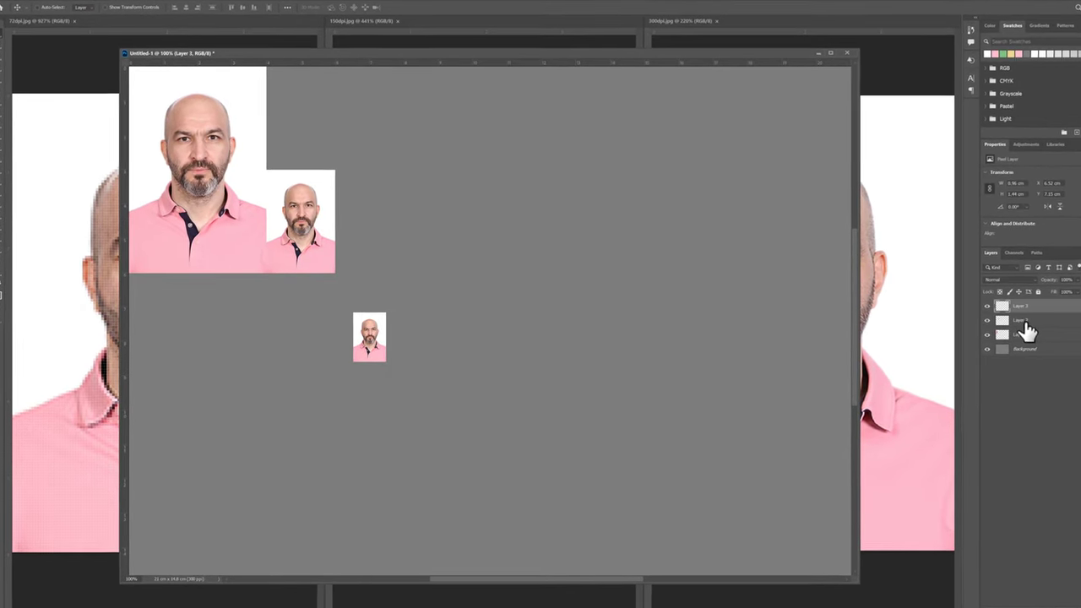
mouse_move(357, 246)
mouse_down()
mouse_move(632, 318)
mouse_move(545, 338)
mouse_move(540, 326)
mouse_up()
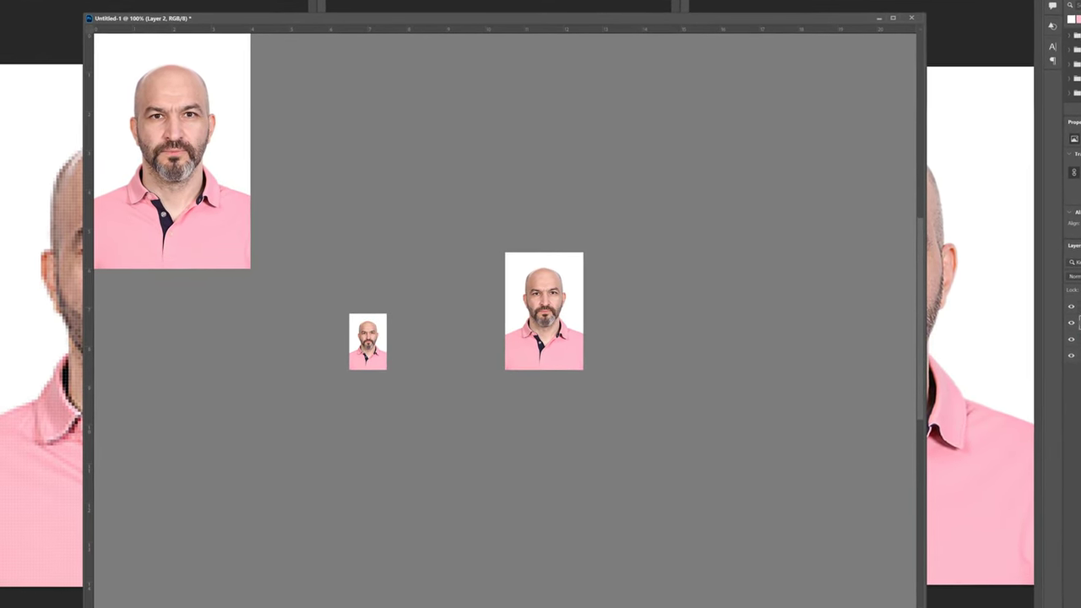
mouse_move(316, 178)
mouse_down()
mouse_move(798, 292)
mouse_move(815, 283)
mouse_up()
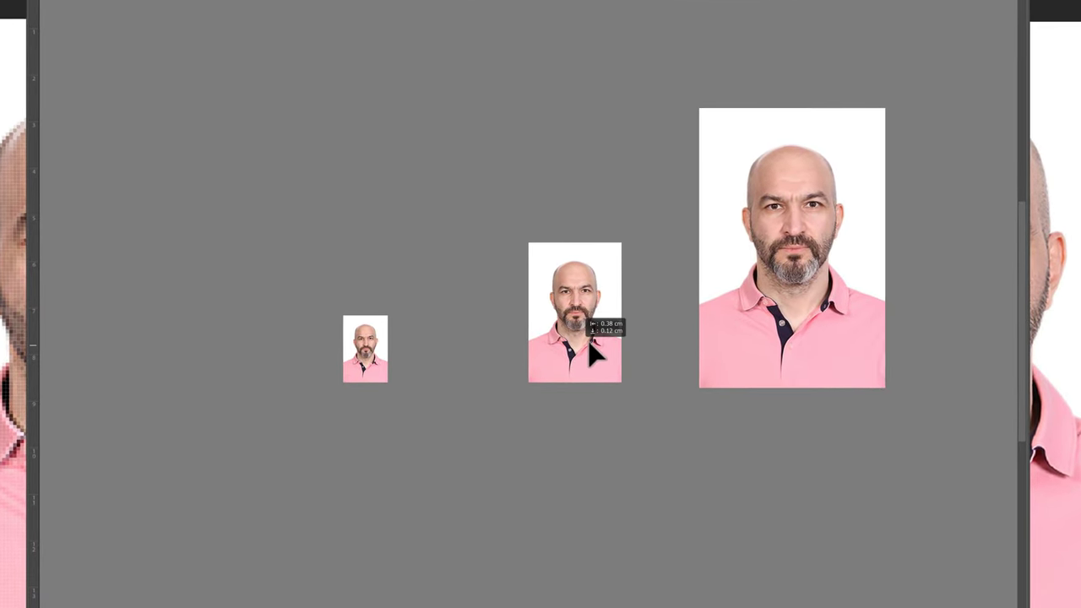
drag(591, 347, 541, 355)
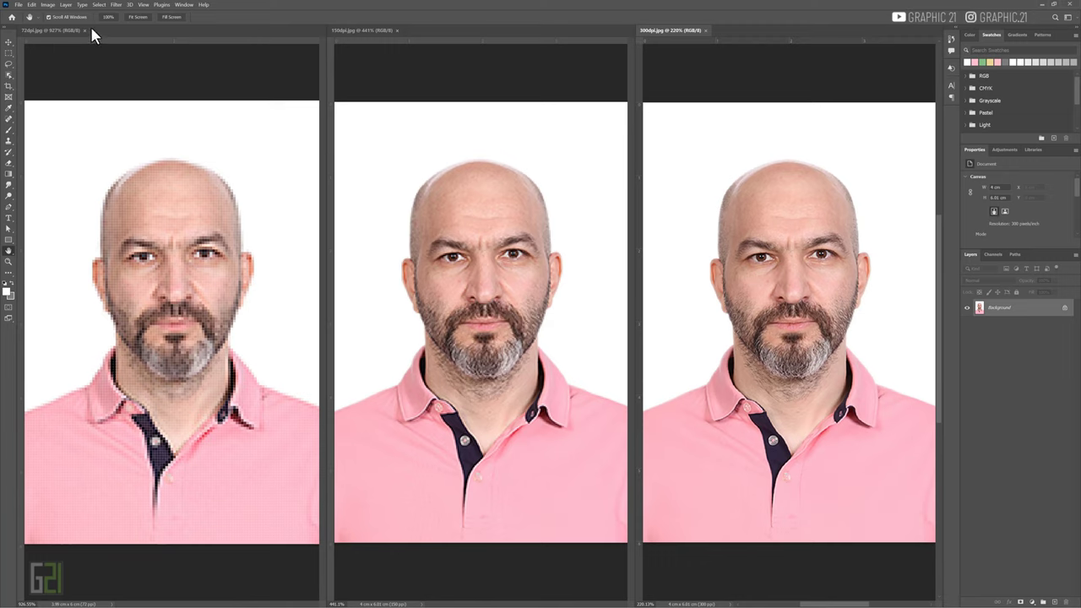
Switch the rulers to inches and check the ruler units on each portrait.
click(260, 38)
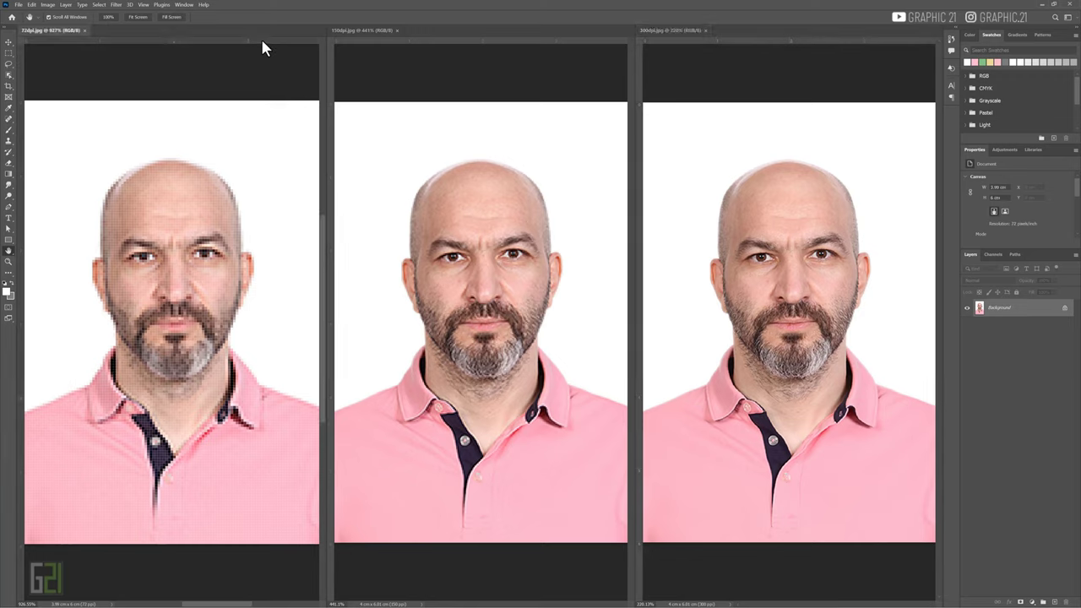
click(750, 42)
right_click(750, 42)
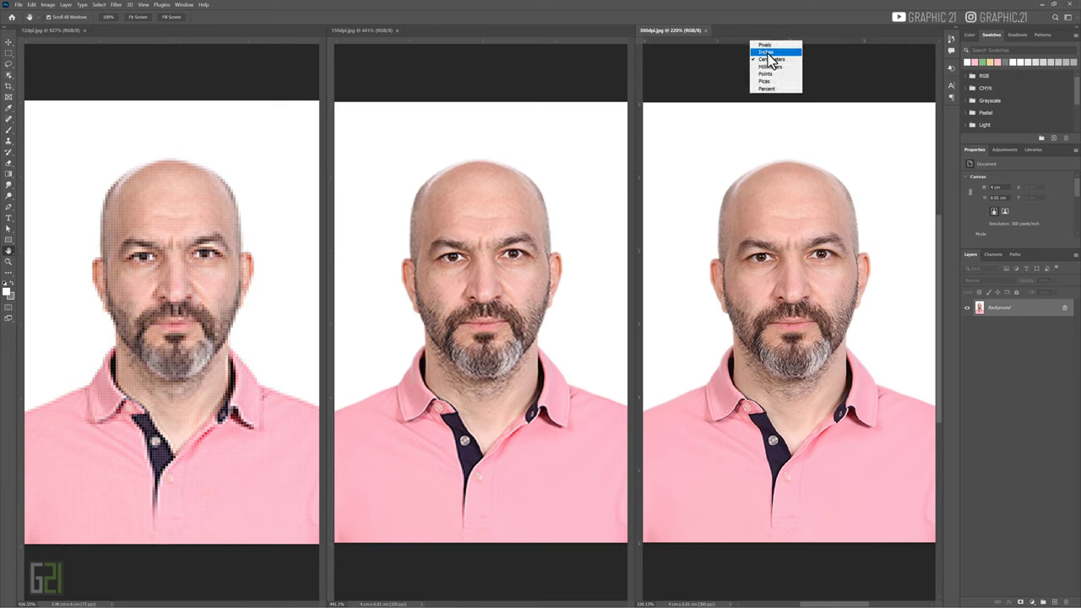
click(768, 53)
click(454, 45)
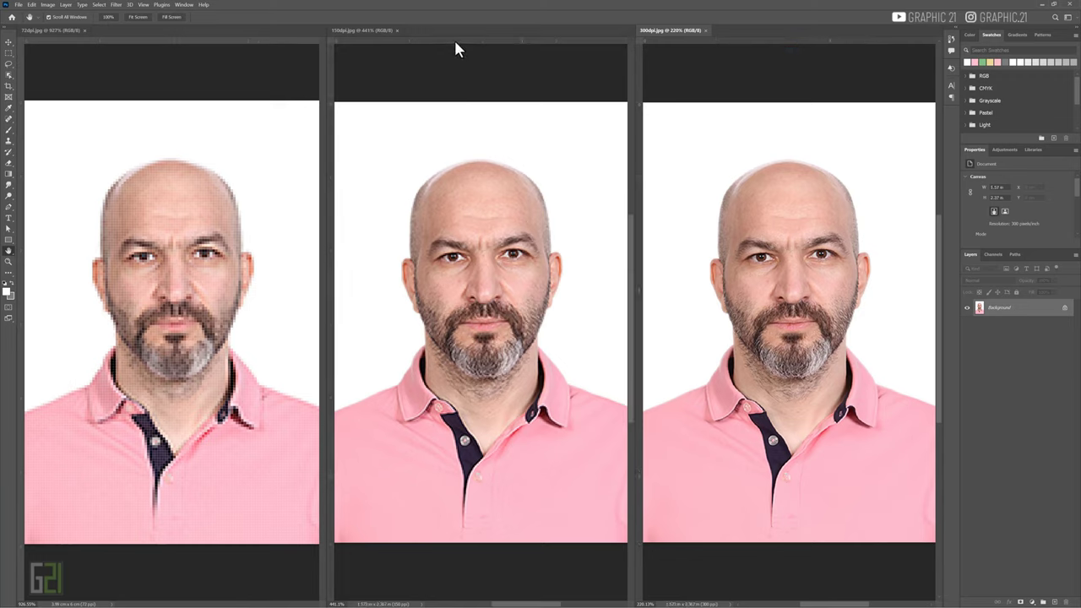
right_click(463, 45)
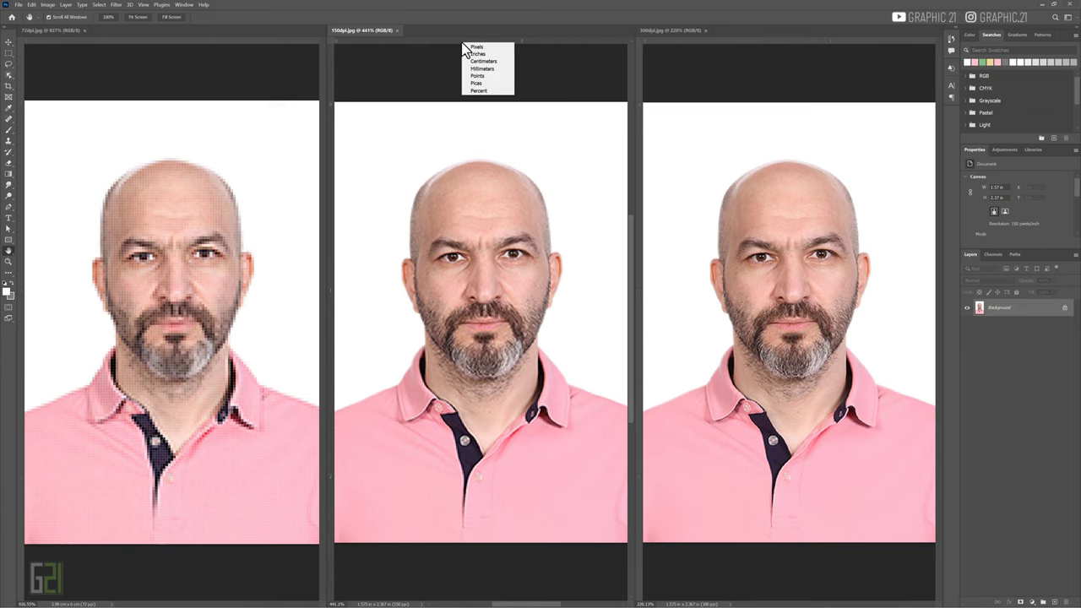
click(243, 38)
right_click(246, 41)
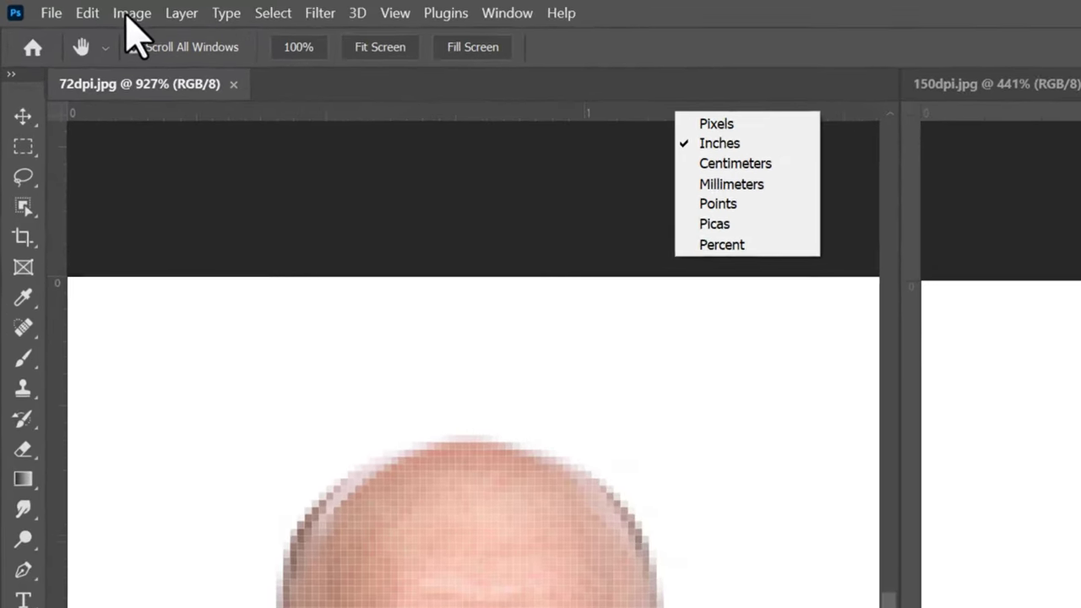
click(156, 20)
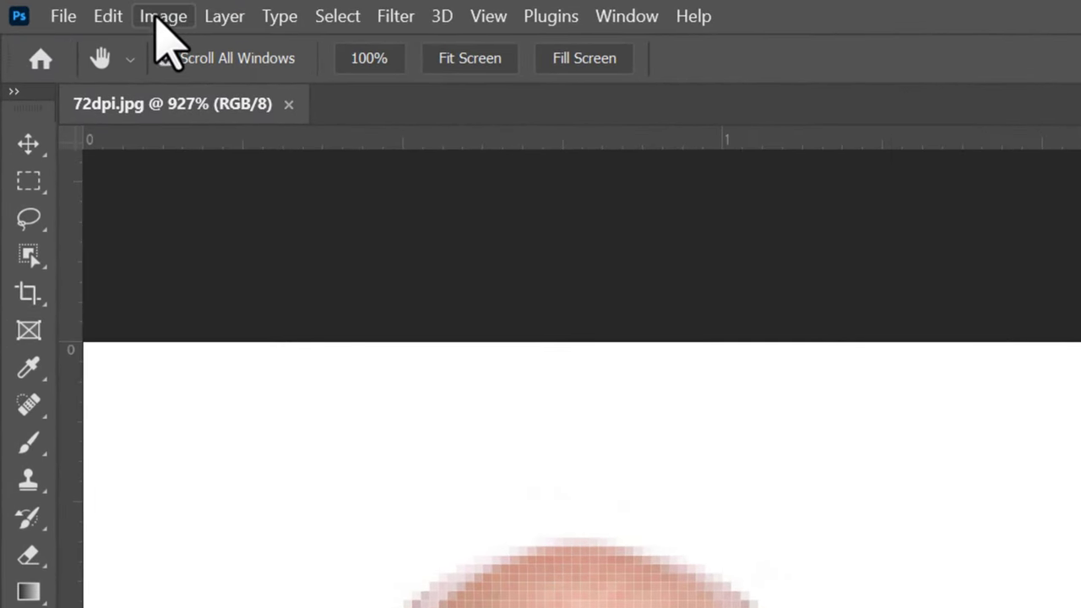
View the 72dpi portrait's Image Size in inches, then close without resizing.
click(164, 23)
click(233, 217)
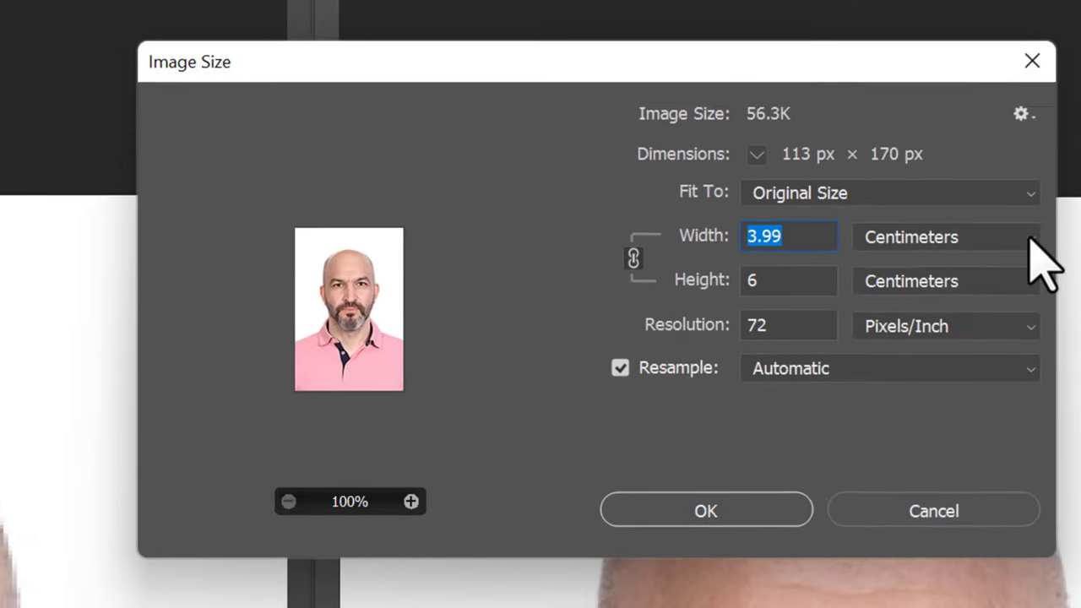
click(1029, 238)
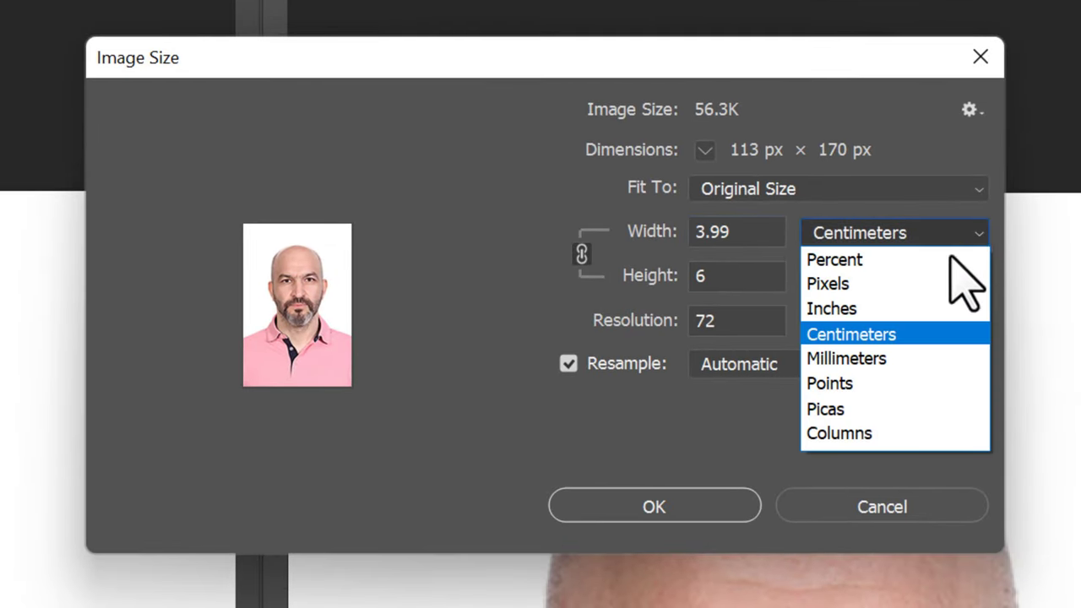
click(924, 310)
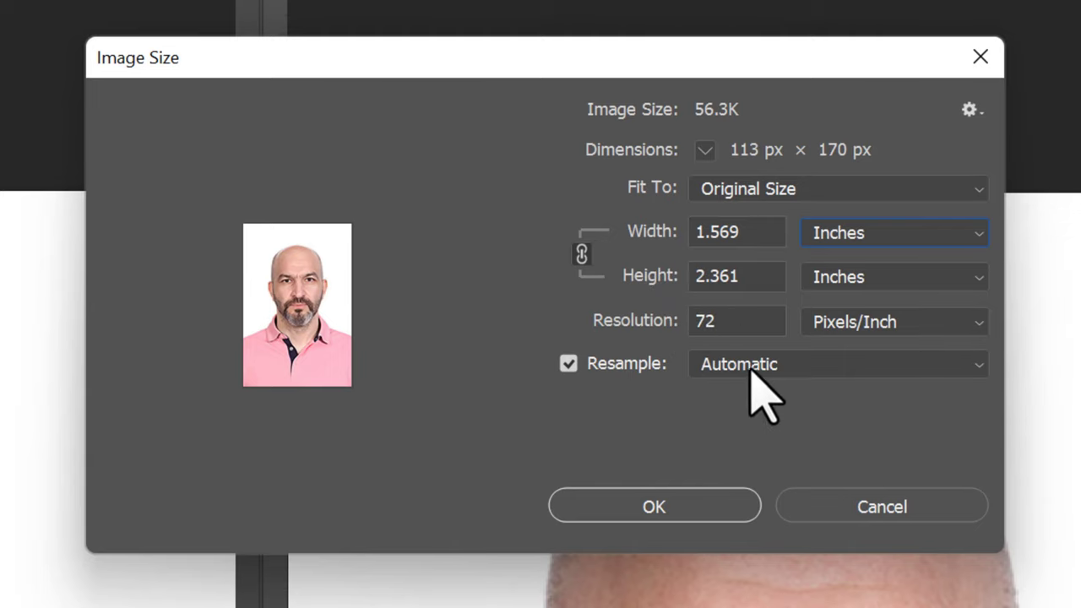
click(703, 500)
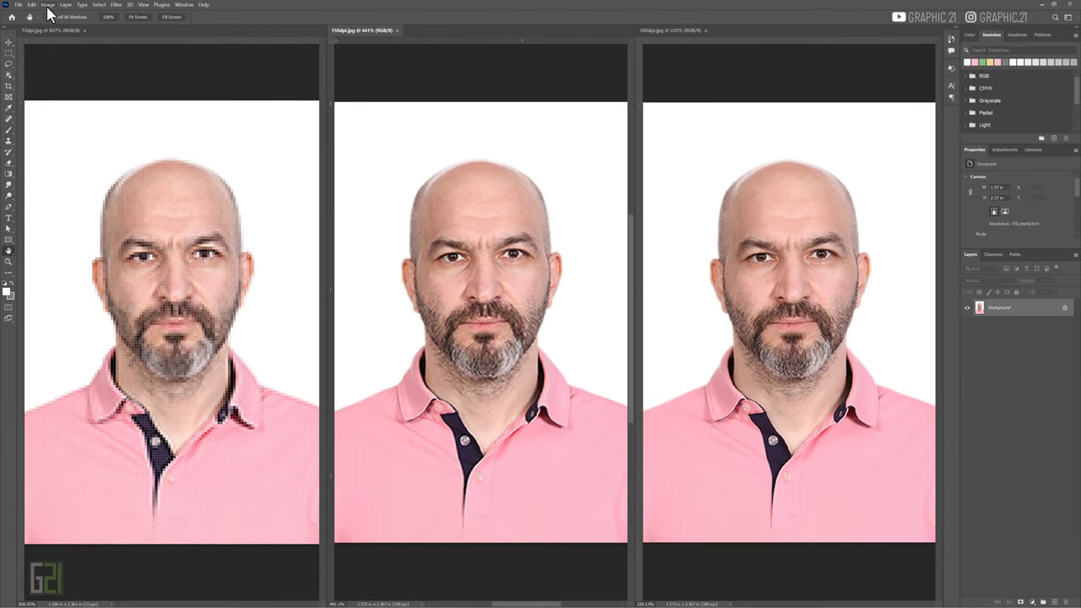
Check the 150dpi and 300dpi Image Sizes, both 1.573 × 2.367 in, cancelling each.
click(47, 7)
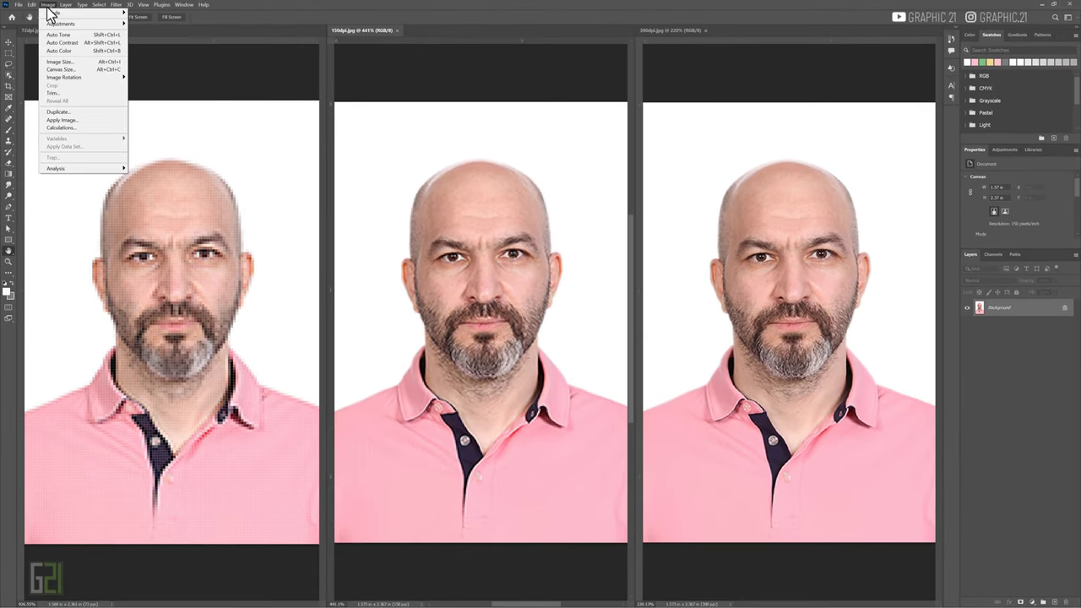
click(58, 62)
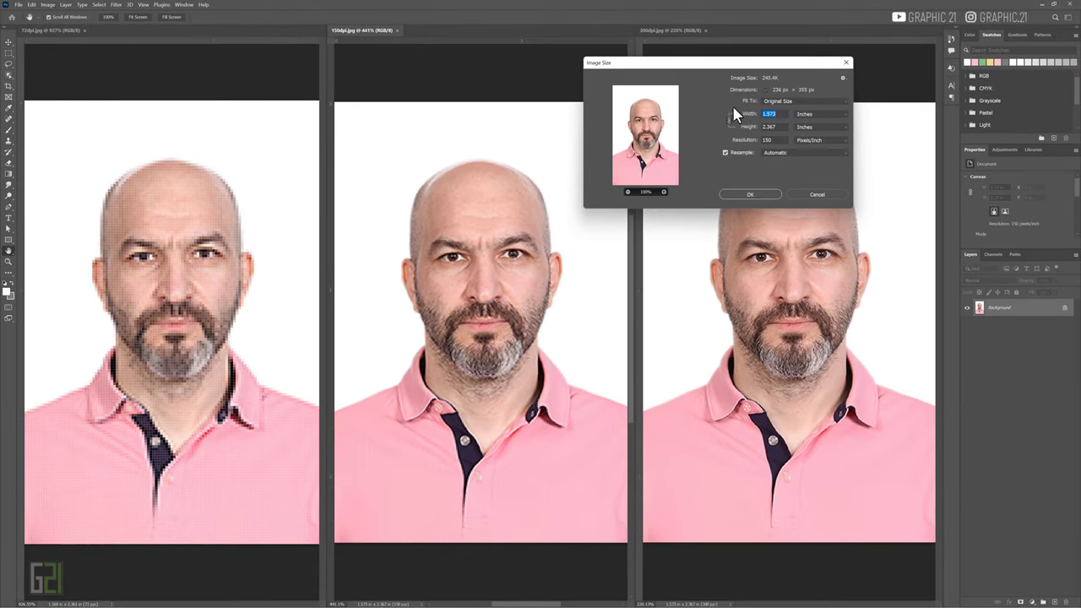
click(770, 195)
click(666, 31)
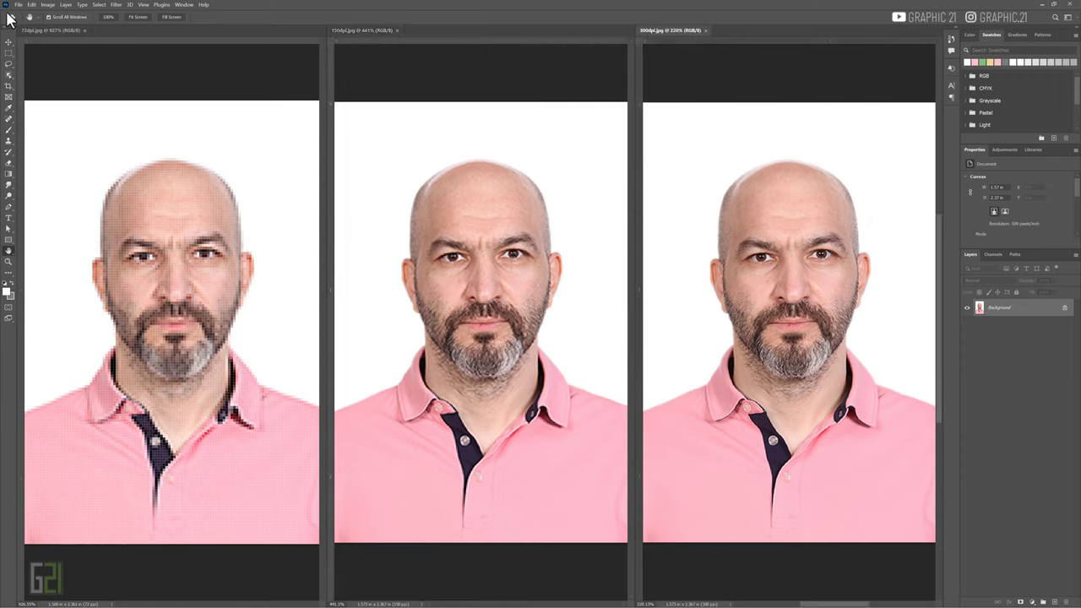
click(47, 5)
click(59, 61)
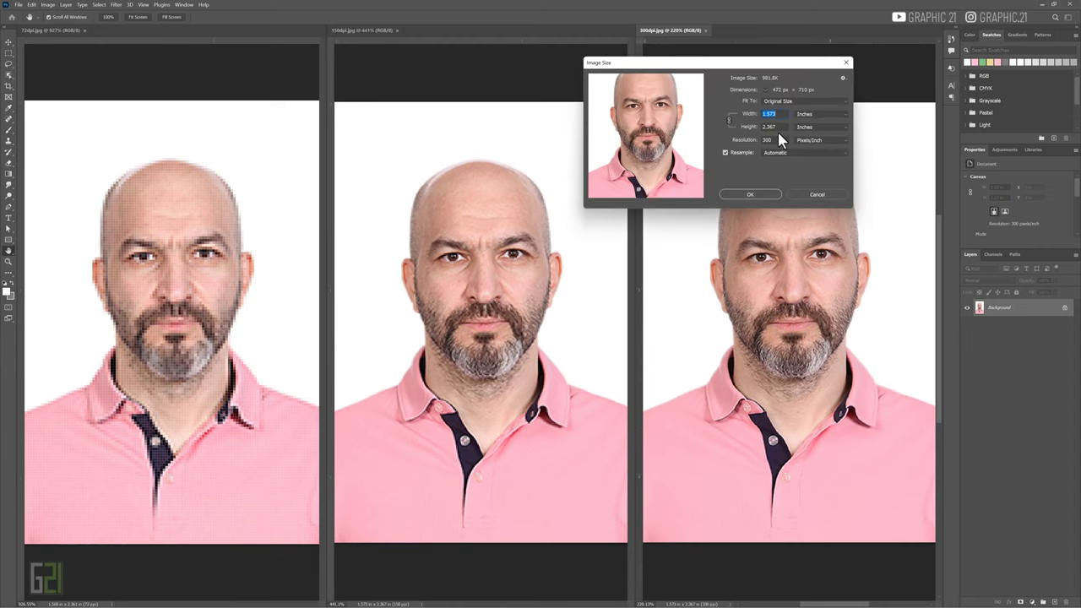
click(820, 197)
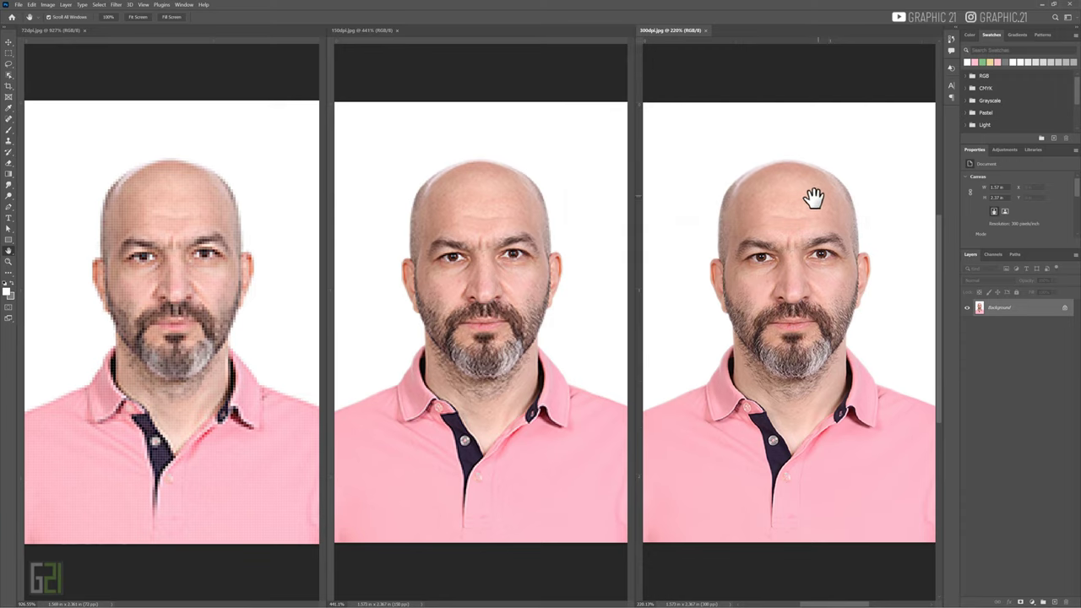
Start a new document with its resolution set to 300 pixels per inch.
click(18, 5)
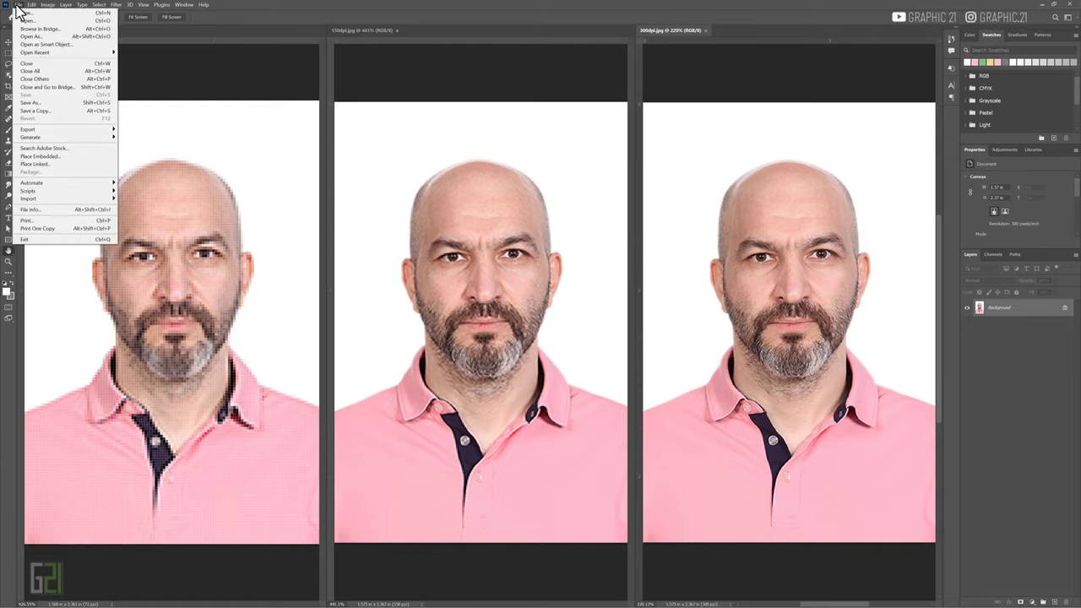
click(23, 21)
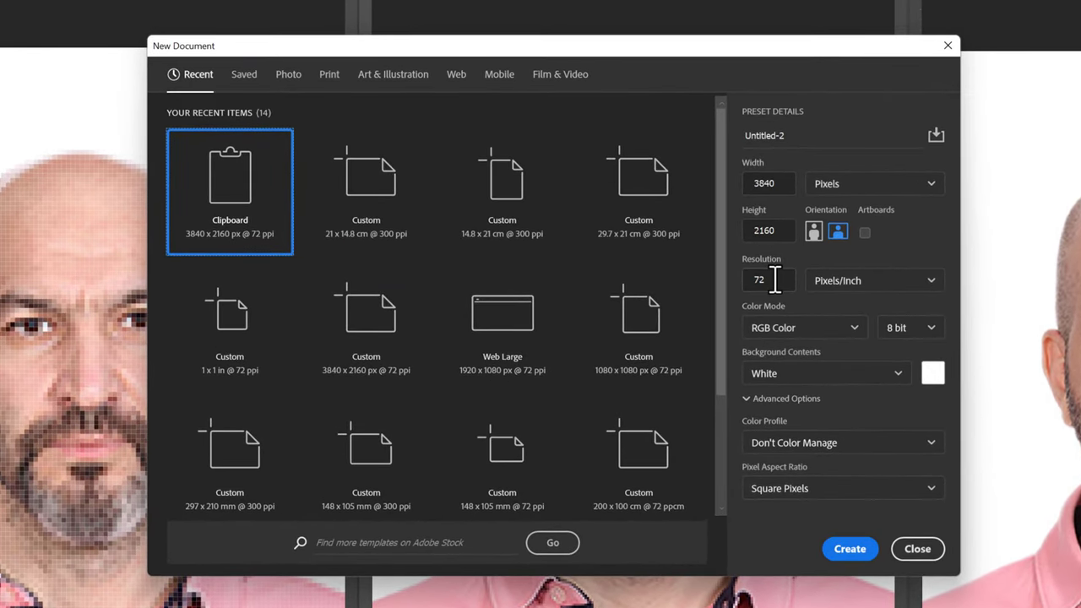
double_click(769, 280)
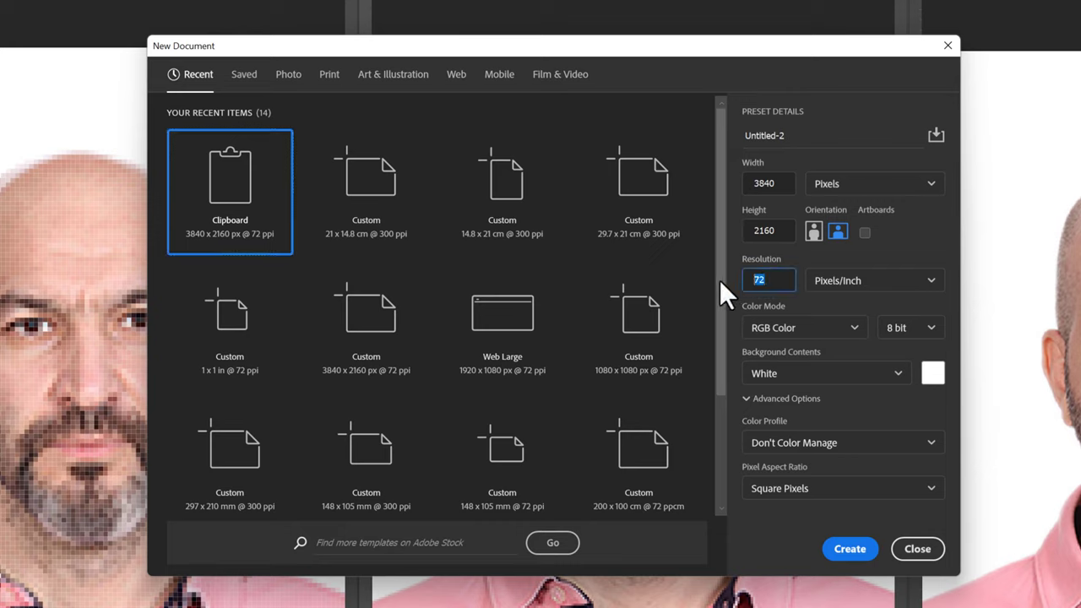
text(300)
Set width and height to 1 inch each and create the white document.
double_click(749, 232)
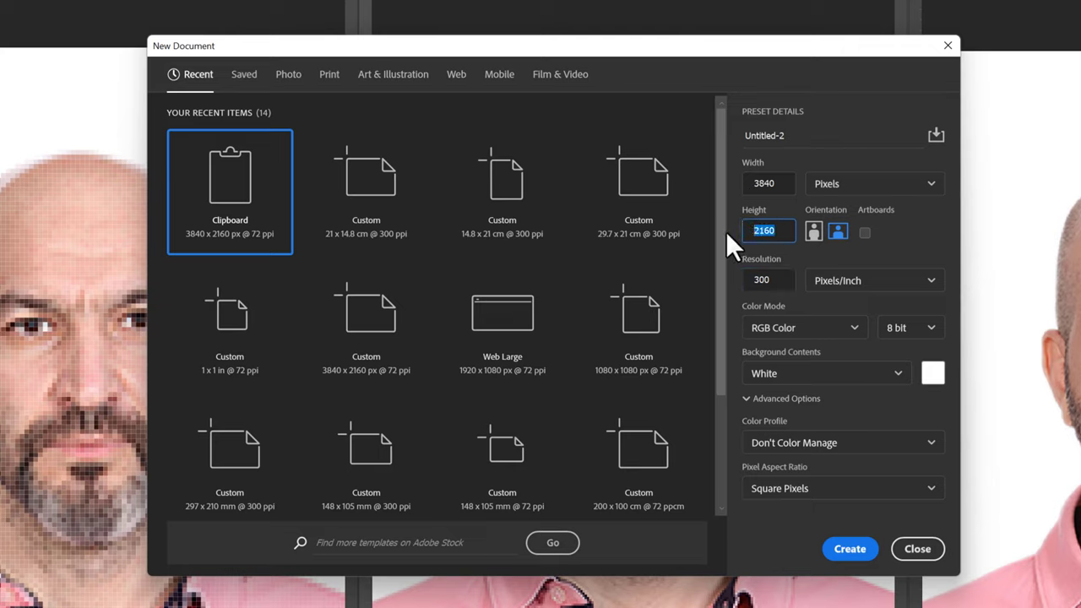
click(931, 184)
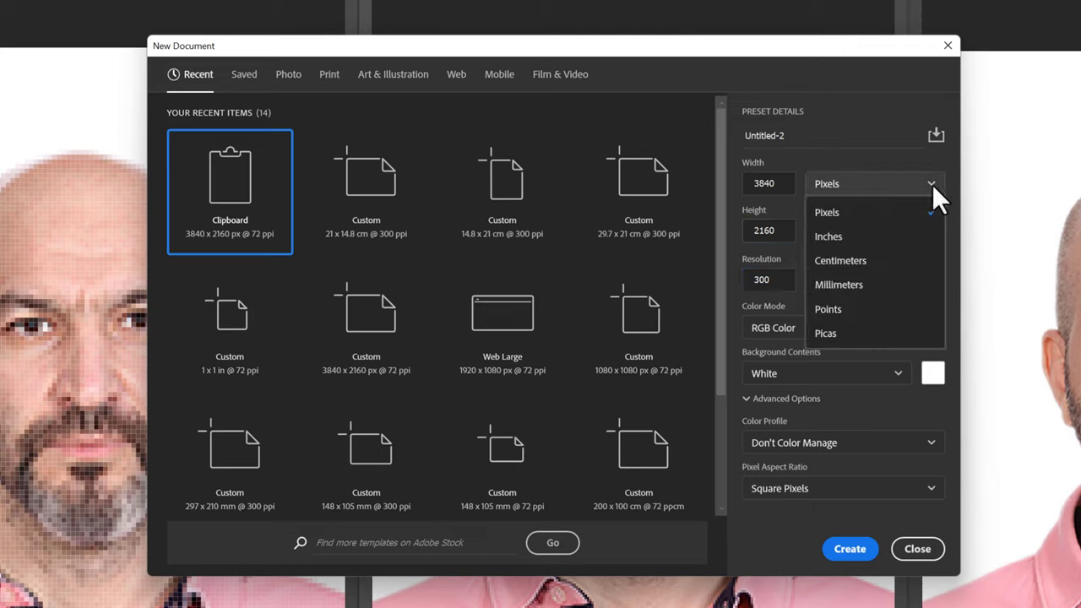
click(828, 237)
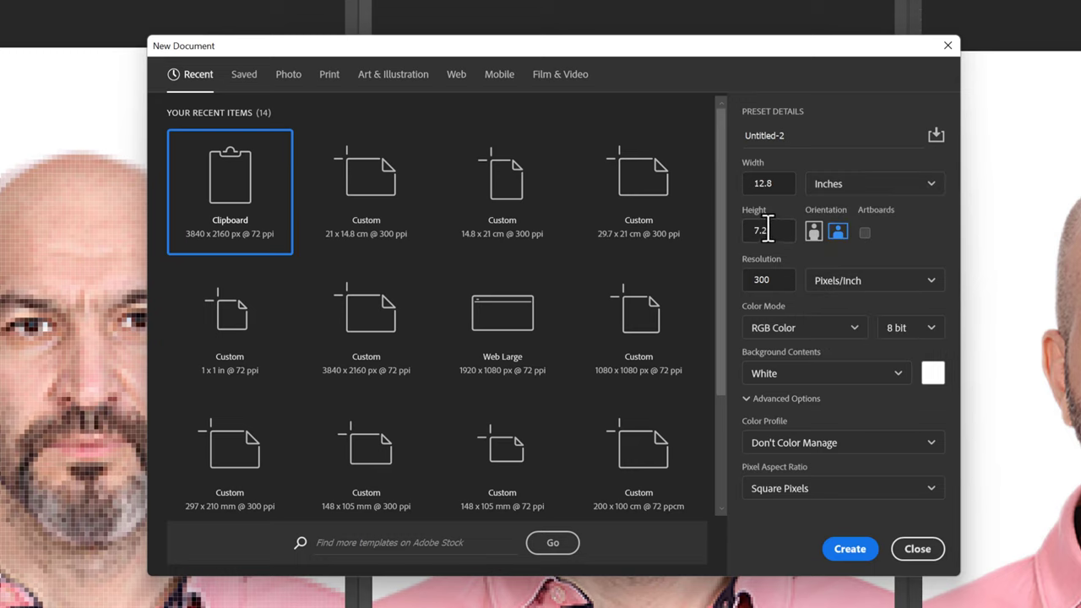
double_click(767, 229)
text(1)
double_click(764, 183)
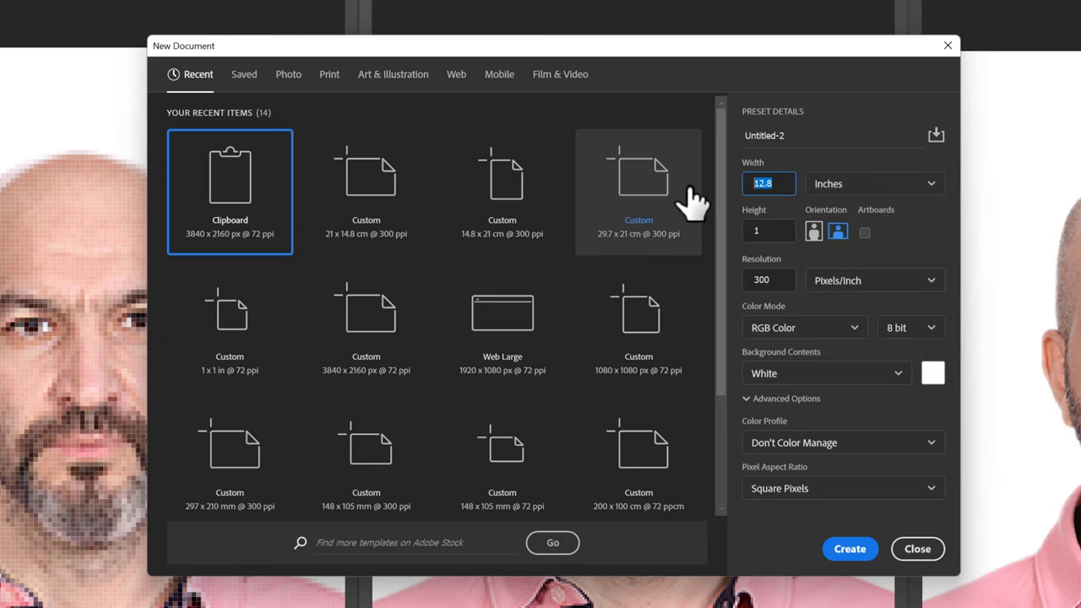
text(1)
double_click(777, 232)
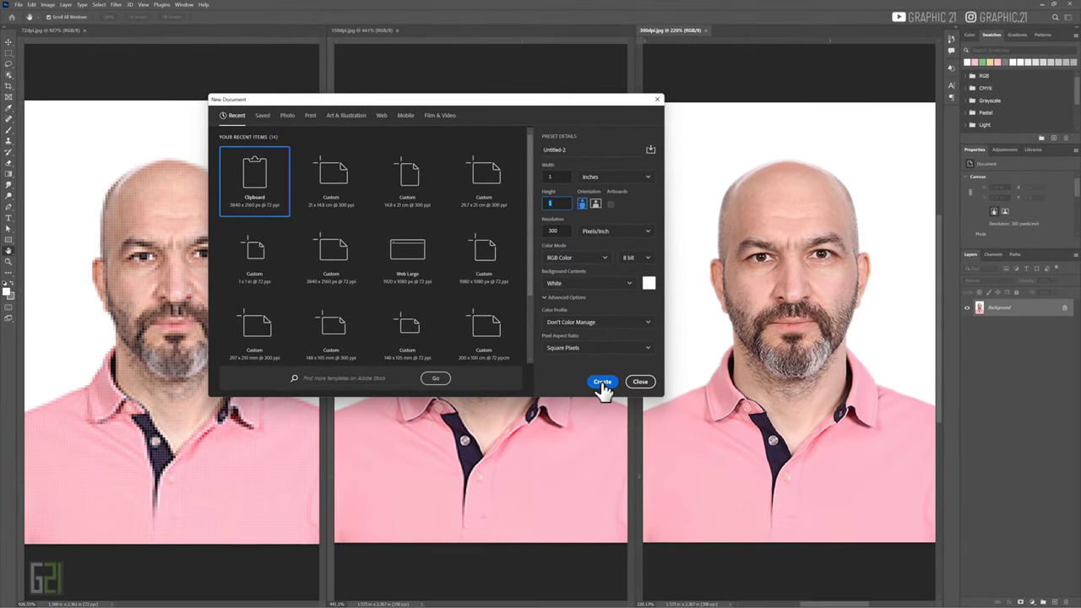
click(602, 382)
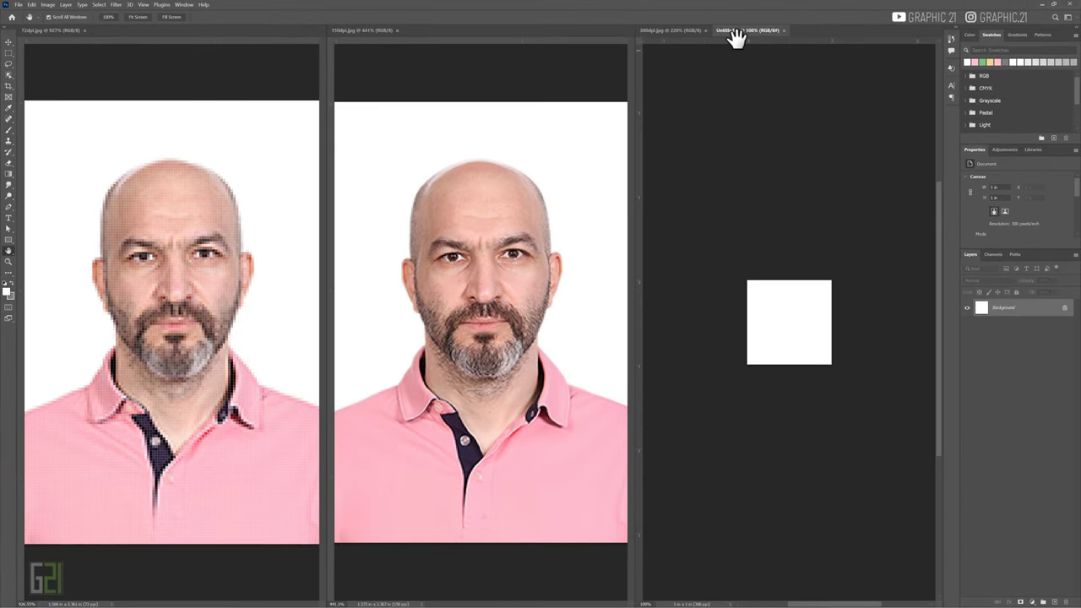
Float Untitled-2 and place its white square over the 300dpi photo's lower-left.
mouse_move(732, 32)
mouse_down()
mouse_move(409, 105)
mouse_move(411, 67)
mouse_up()
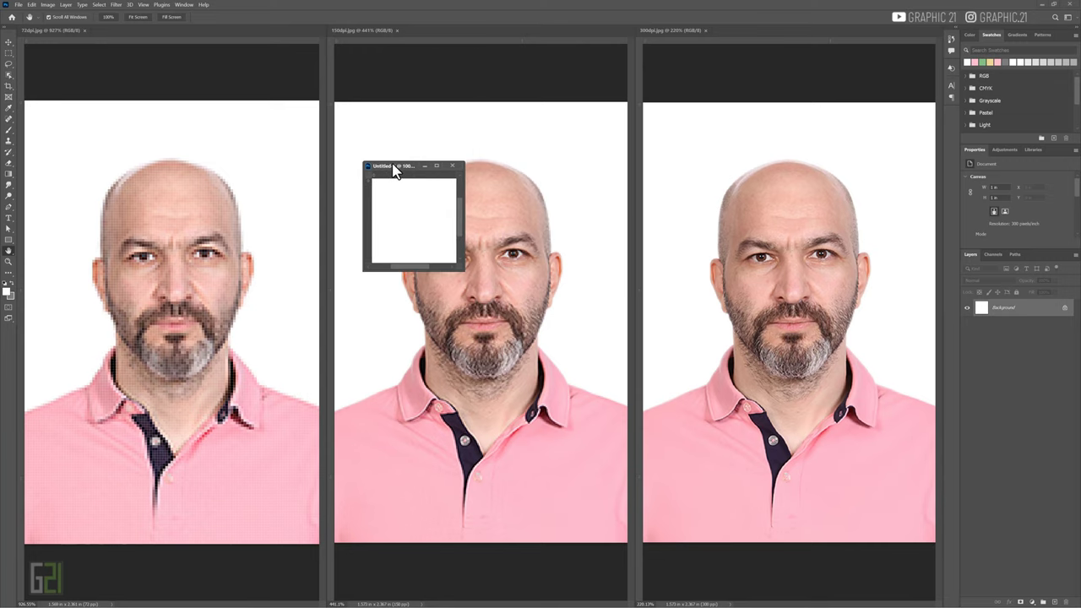
drag(402, 70, 389, 168)
click(8, 42)
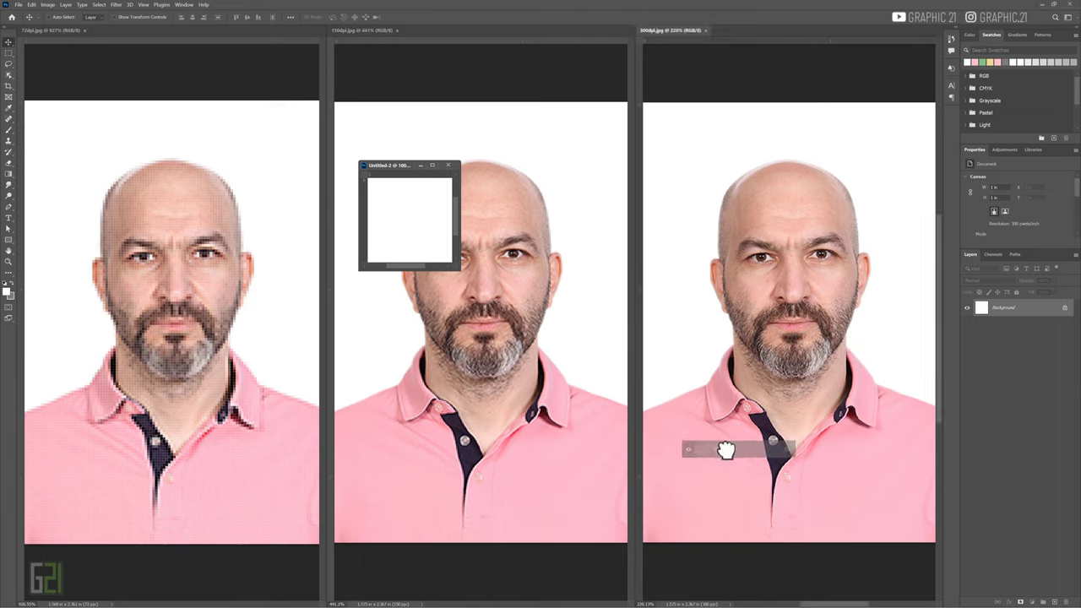
drag(996, 309, 718, 449)
drag(787, 283, 734, 407)
Resample Untitled-2 in Image Size to 150 ppi, giving 150 × 150 px.
drag(388, 166, 412, 59)
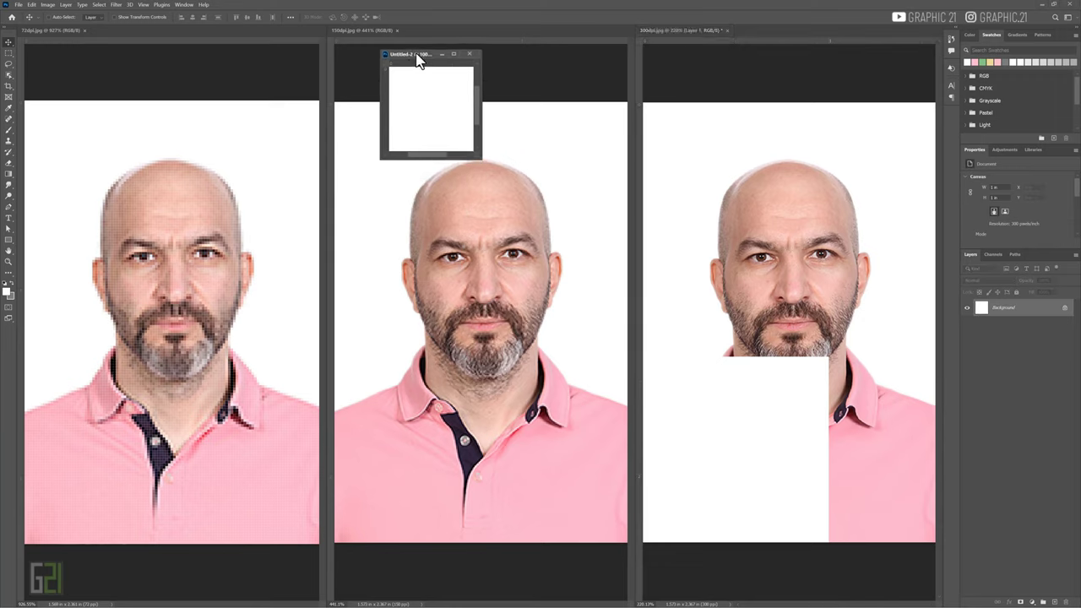
drag(409, 56, 392, 76)
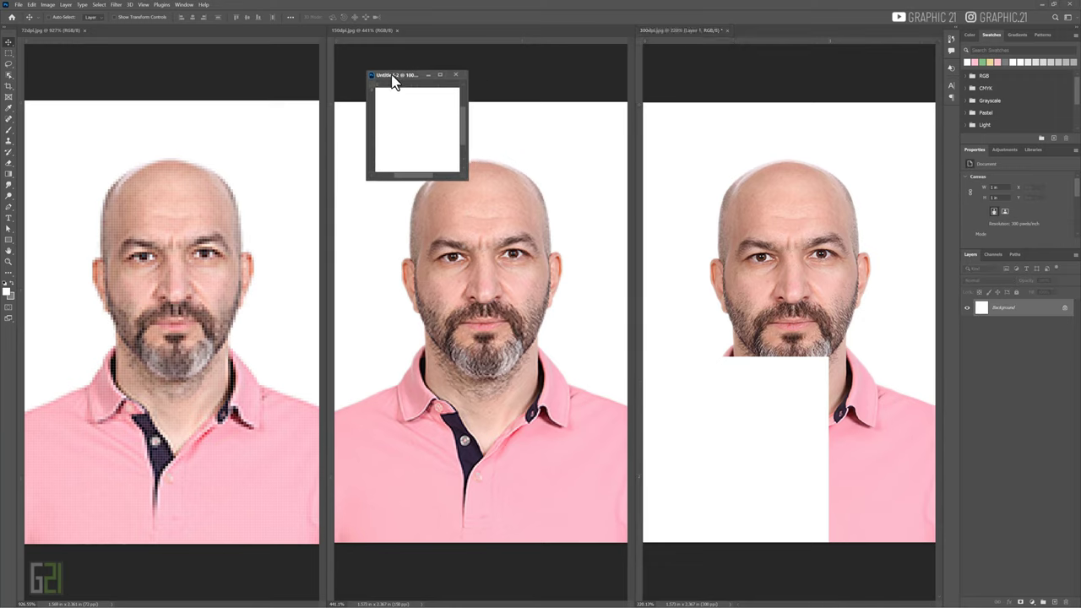
click(48, 4)
click(60, 63)
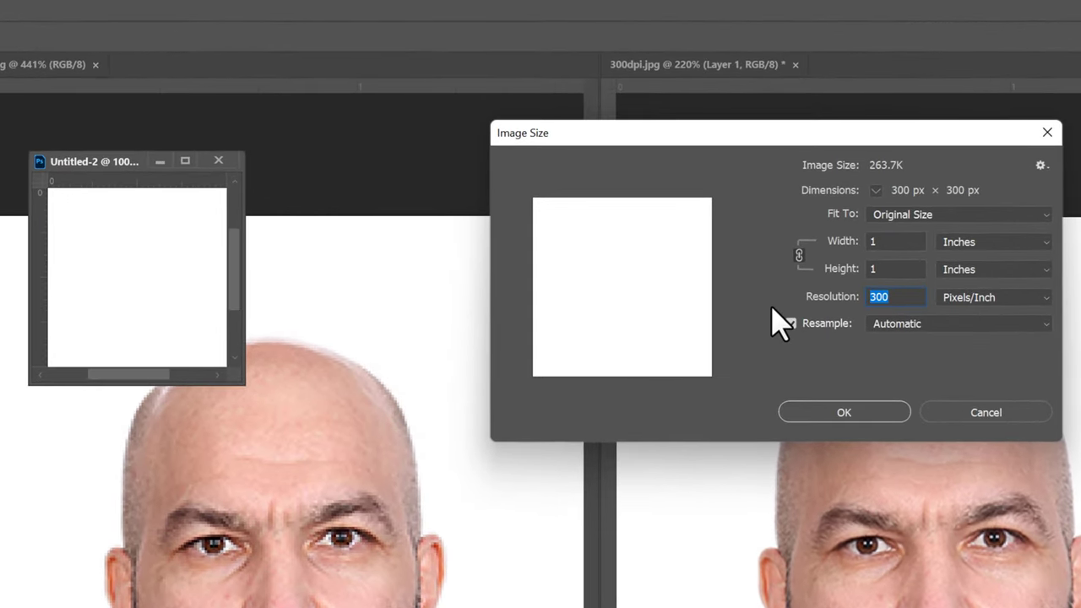
text(150)
double_click(881, 267)
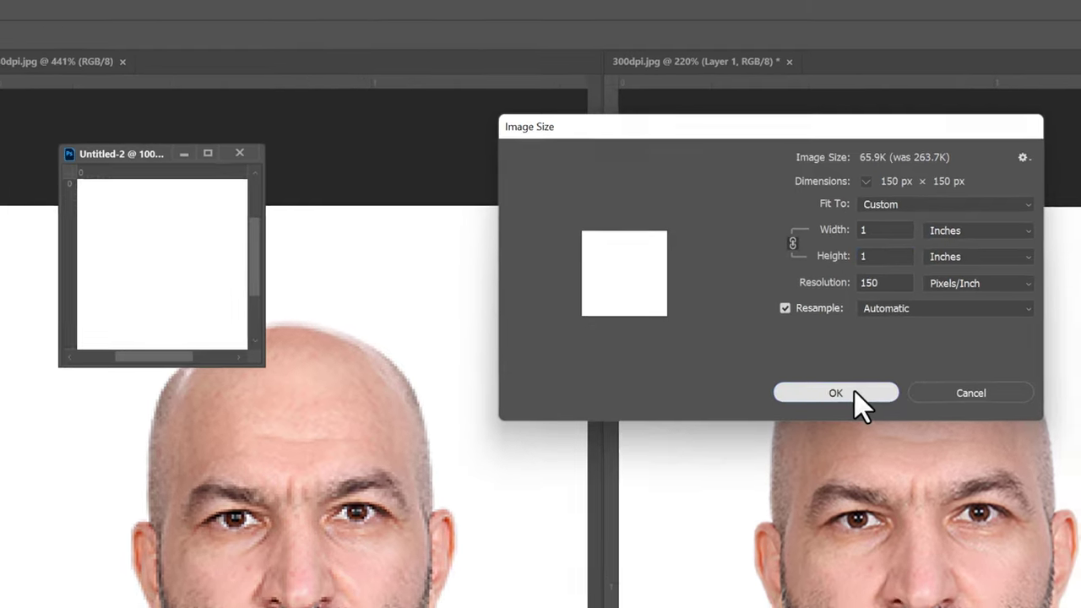
Copy the white square into the 150dpi photo, resample it to 72 ppi, and place it lower-left in the 72dpi photo.
click(865, 416)
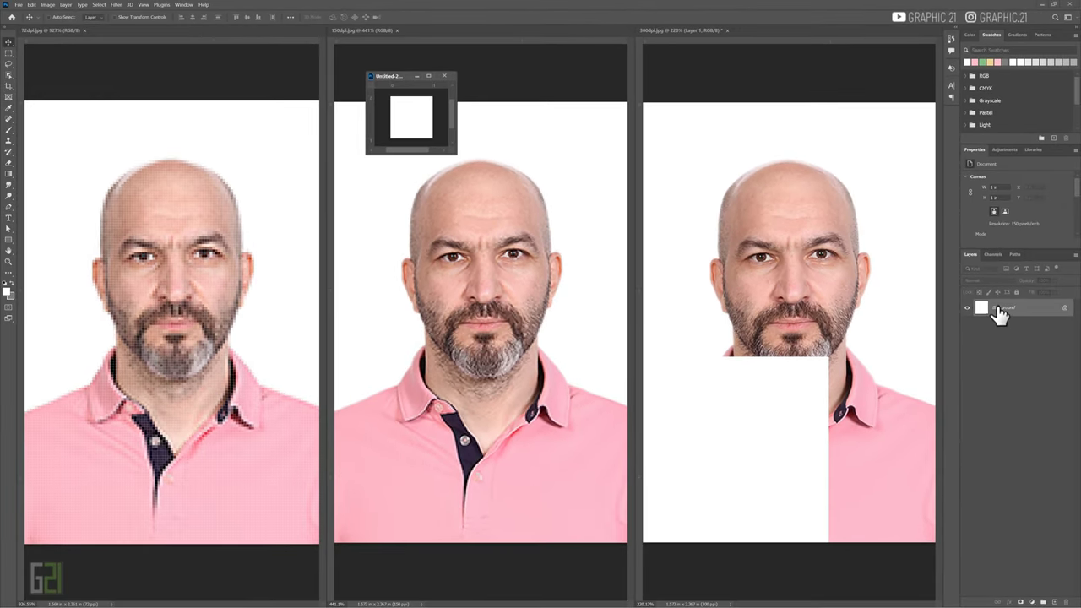
mouse_move(994, 309)
mouse_down()
mouse_move(463, 386)
mouse_move(431, 462)
mouse_up()
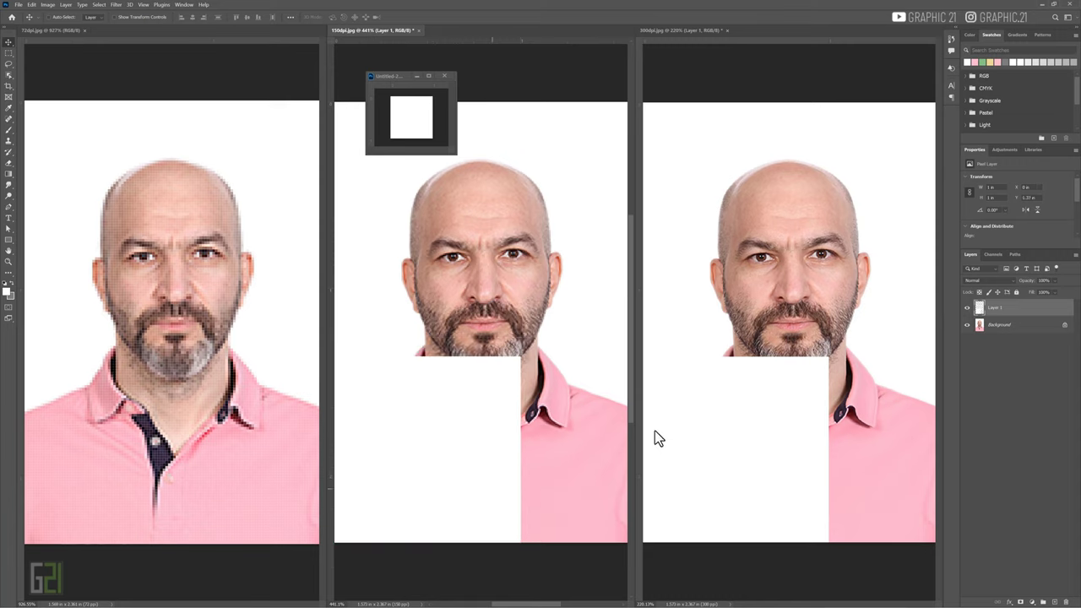
click(391, 82)
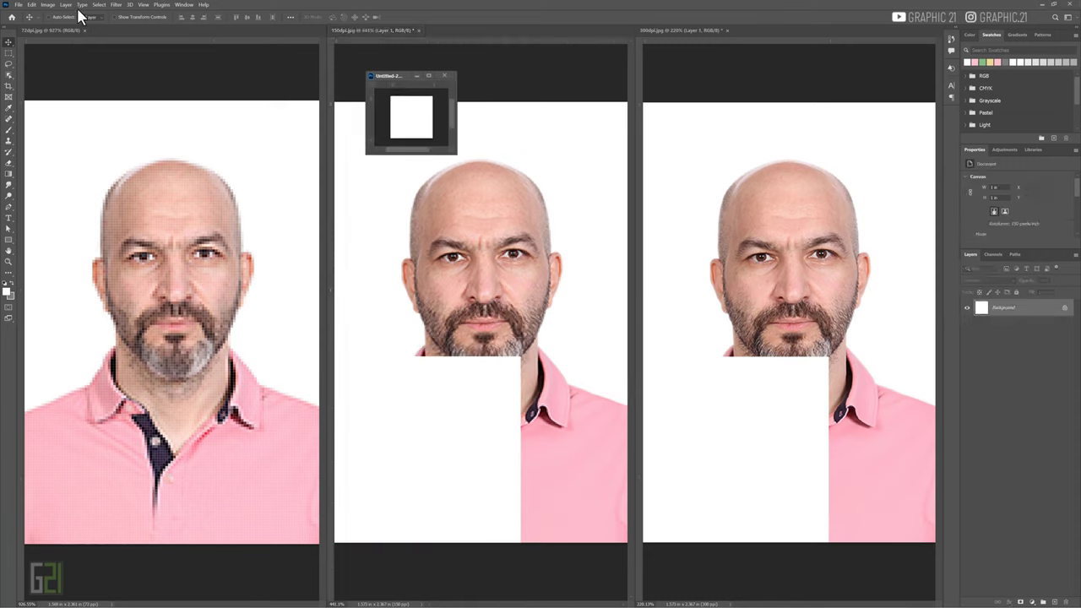
click(49, 5)
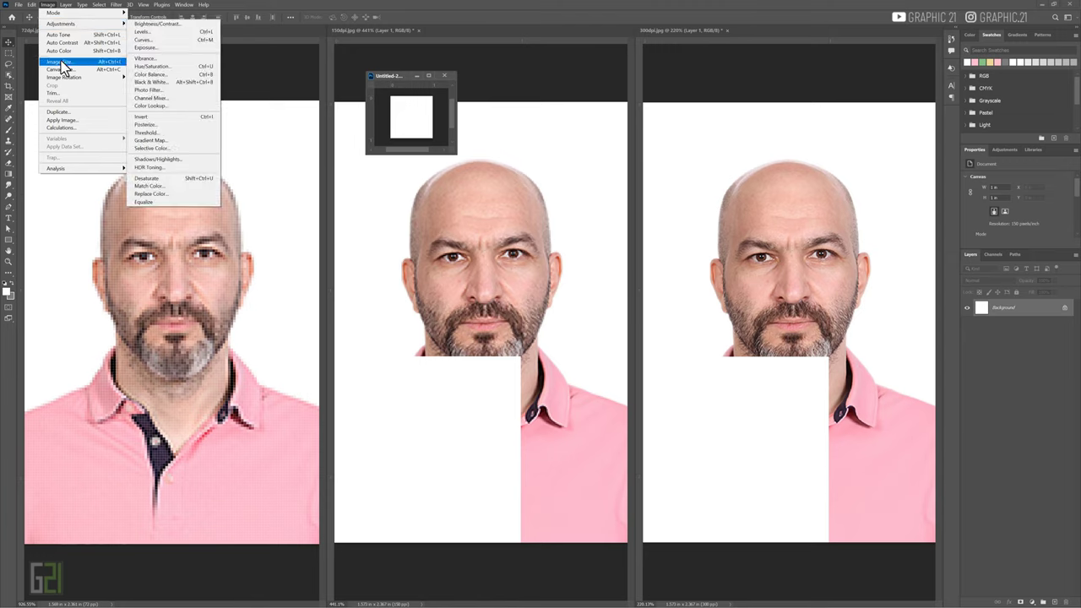
click(61, 63)
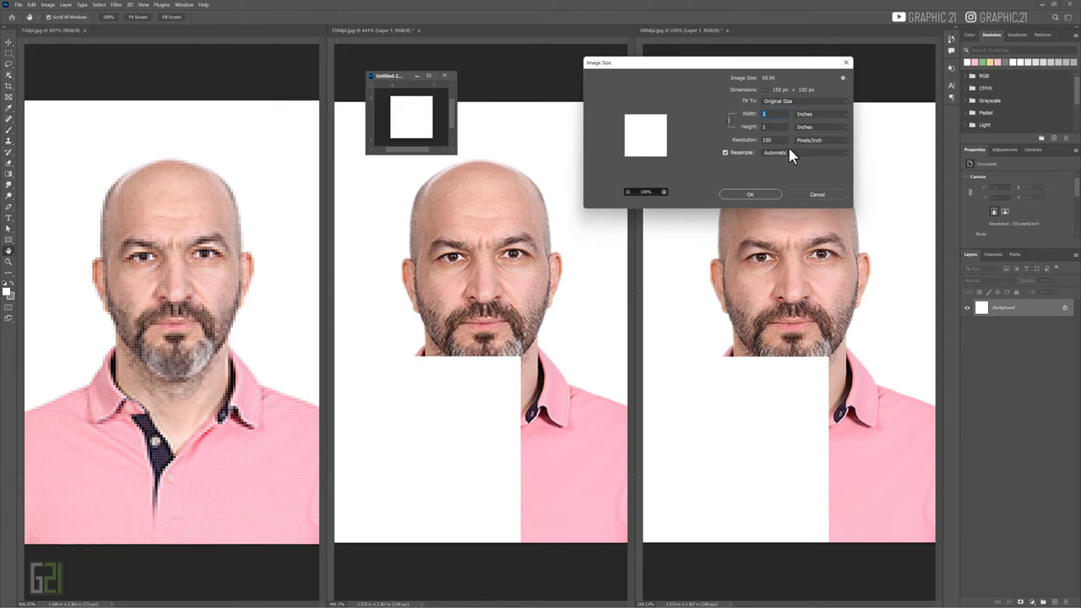
click(769, 140)
text(72)
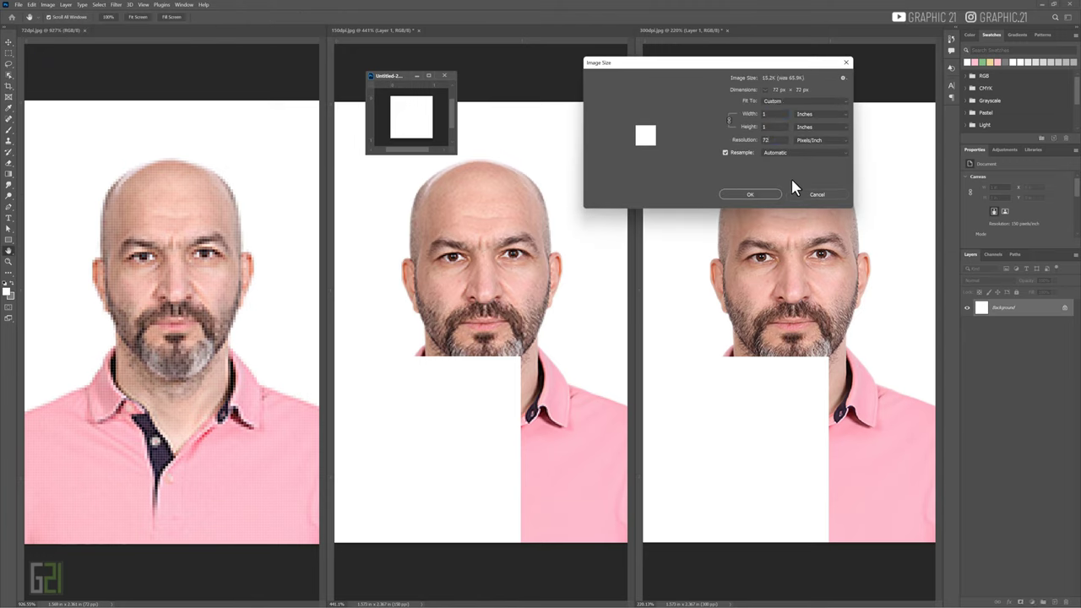
click(745, 196)
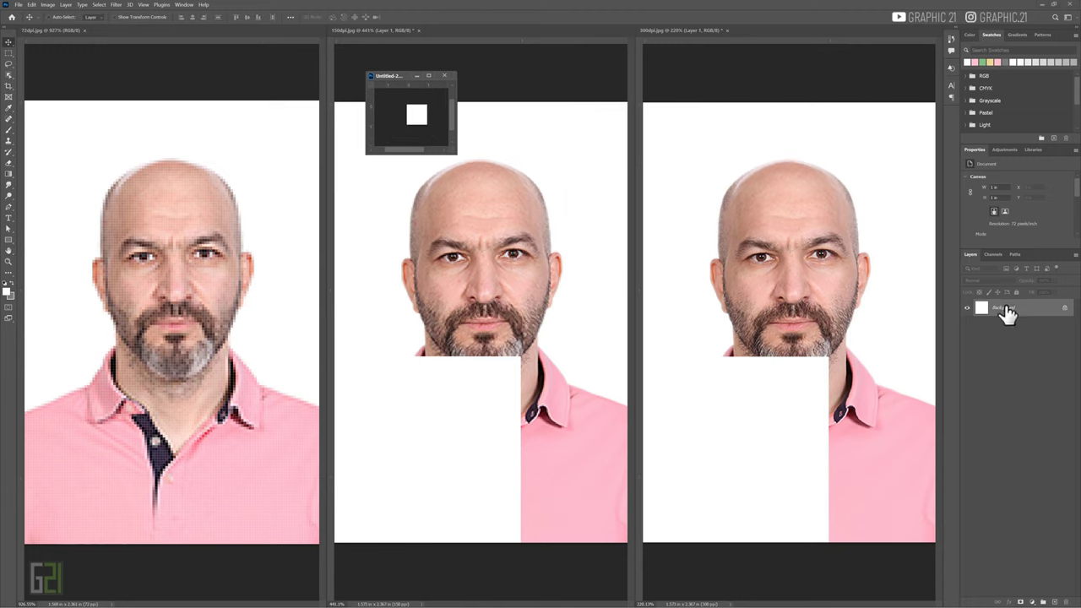
drag(1005, 313, 120, 362)
mouse_move(170, 320)
mouse_down()
mouse_move(125, 395)
mouse_move(121, 449)
mouse_up()
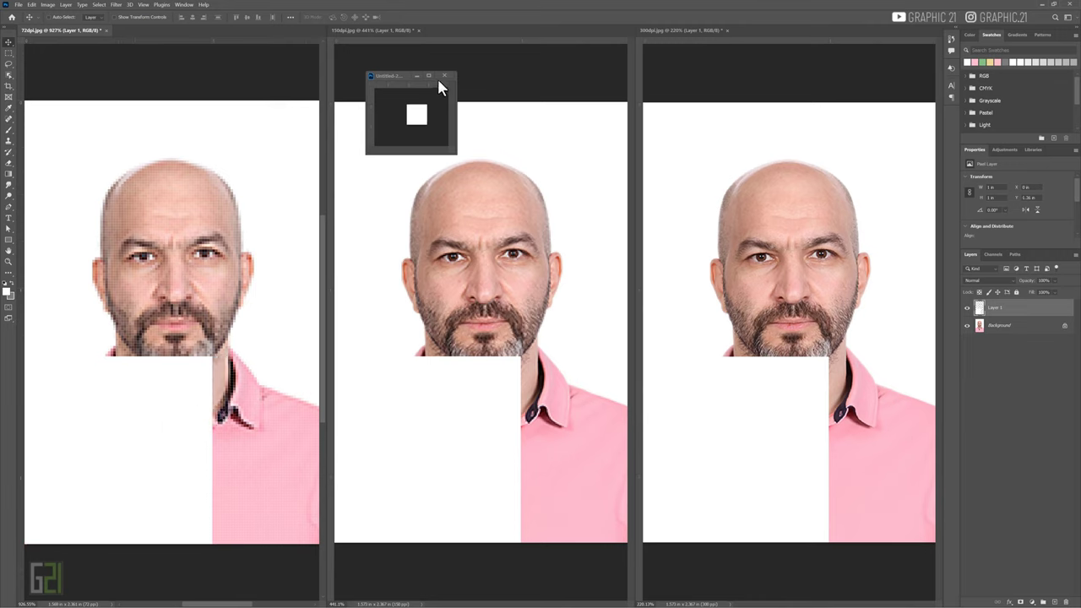
Close Untitled-2 and set the white square layer's opacity to 35%.
click(420, 75)
key(3)
key(5)
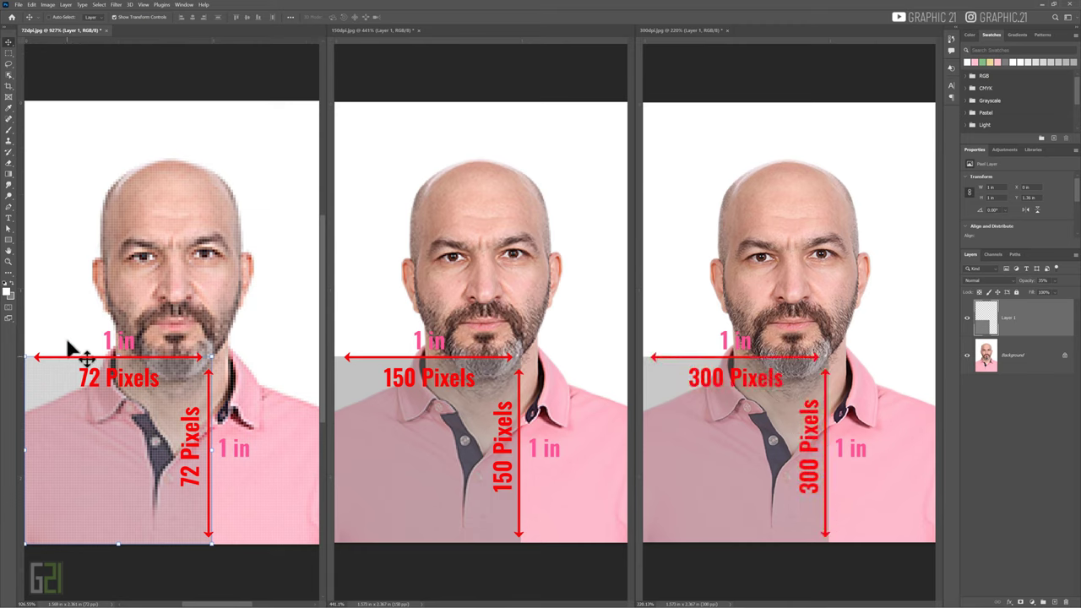
With the Zoom tool, zoom into the beard and then the square's corner in the 300dpi photo.
click(10, 262)
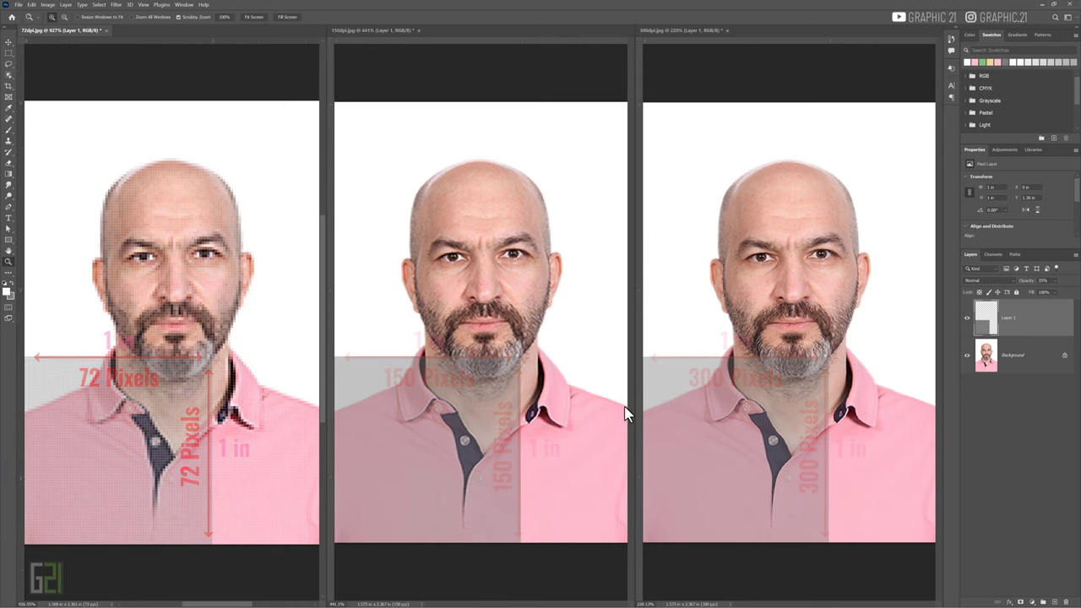
click(747, 364)
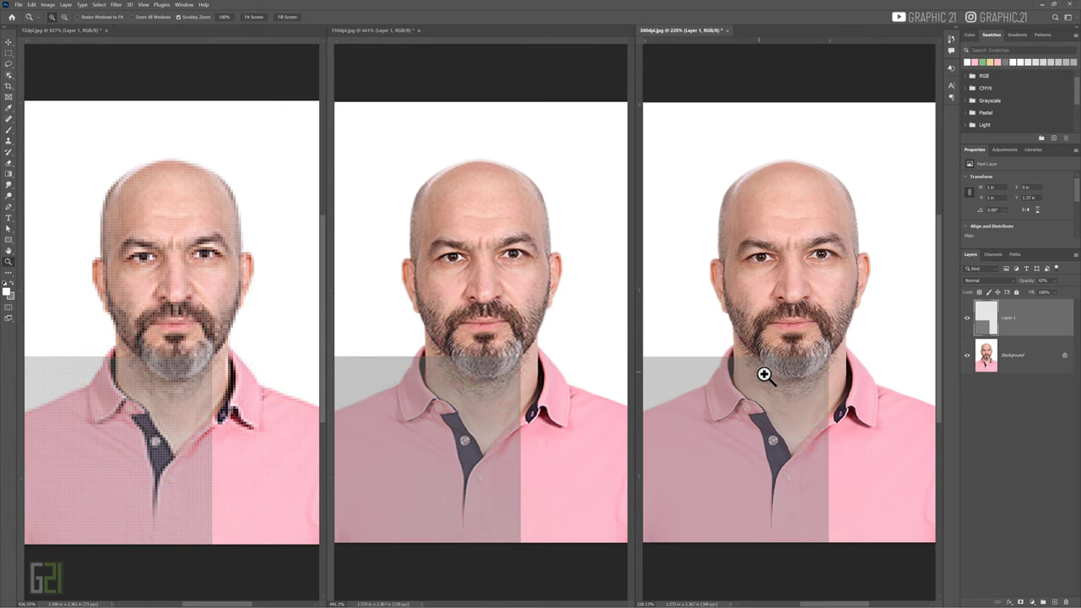
drag(787, 373, 822, 425)
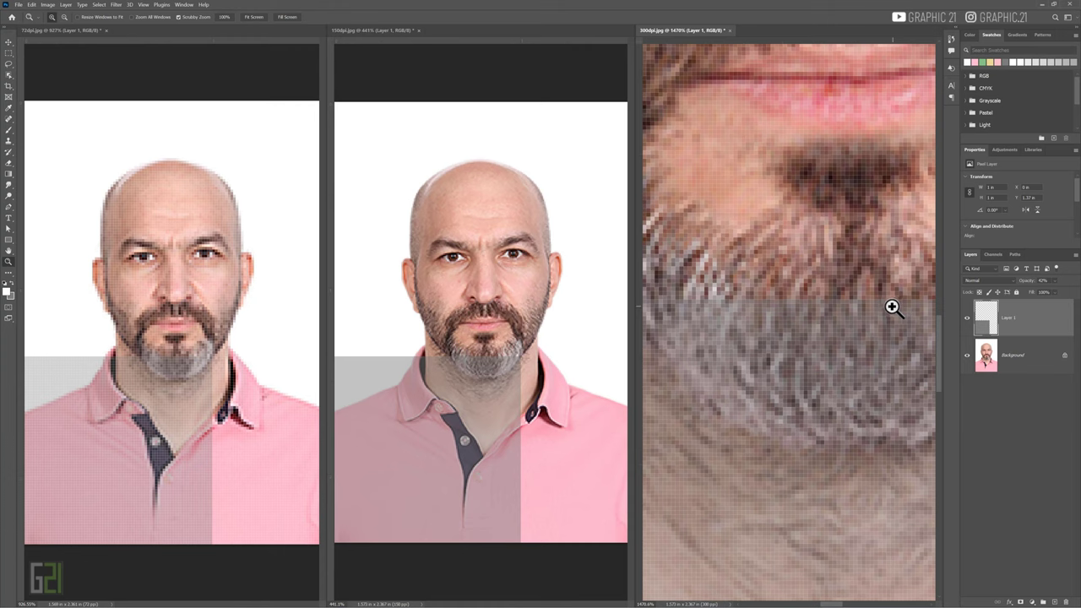
drag(892, 308, 874, 313)
drag(735, 318, 767, 330)
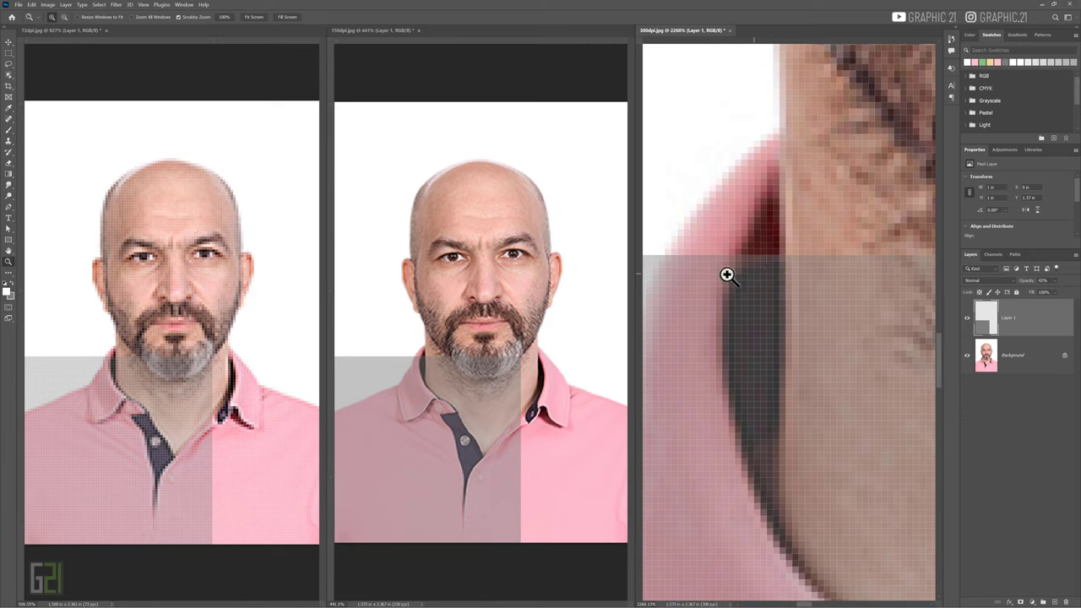
Zoom into the square's corner in the 72dpi and 150dpi photos.
click(118, 366)
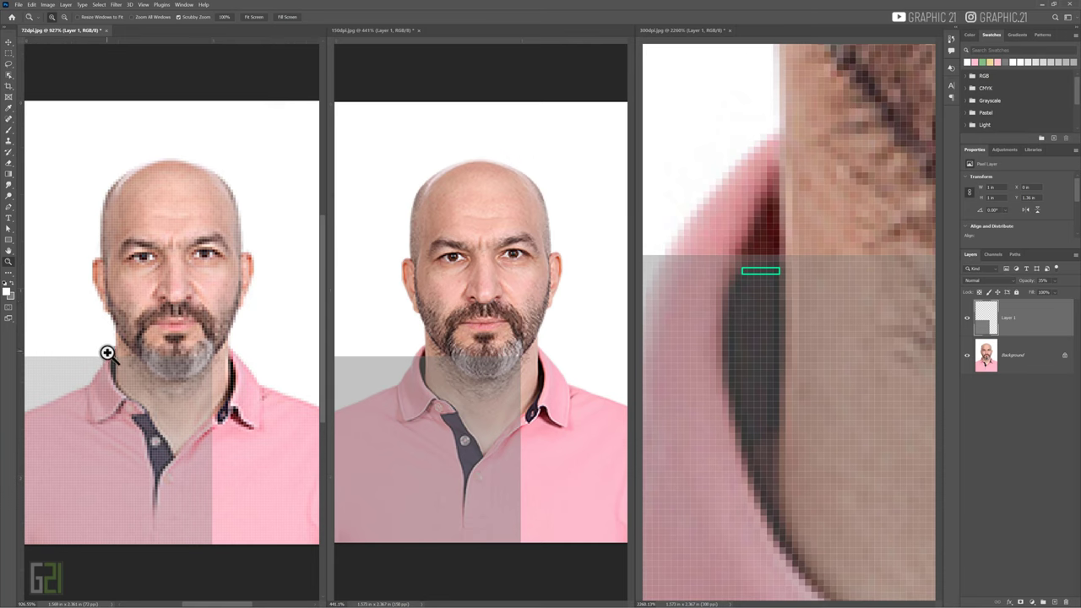
drag(109, 356, 146, 405)
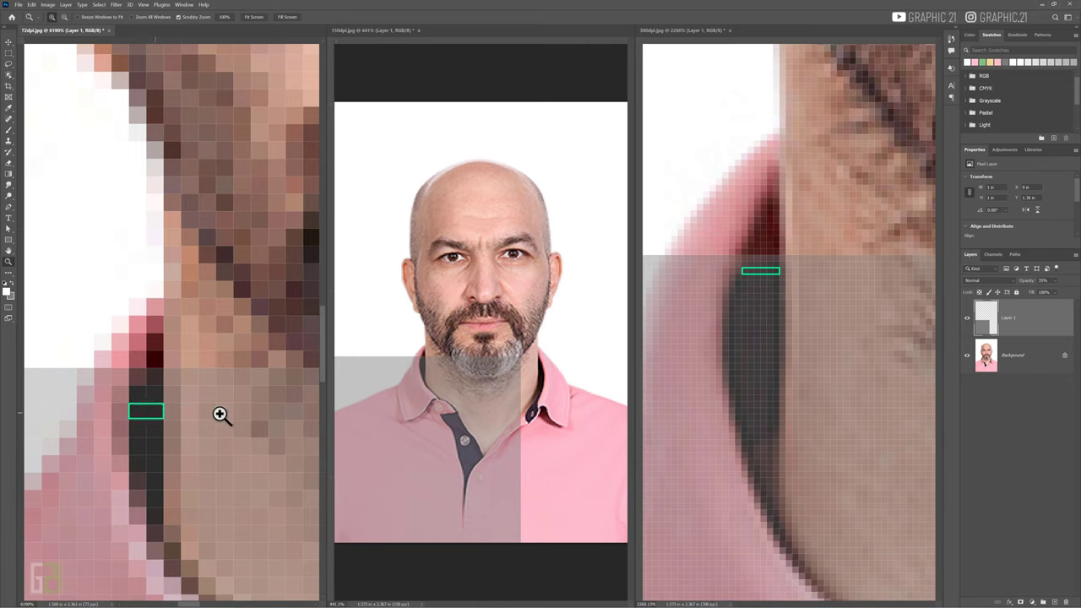
click(414, 361)
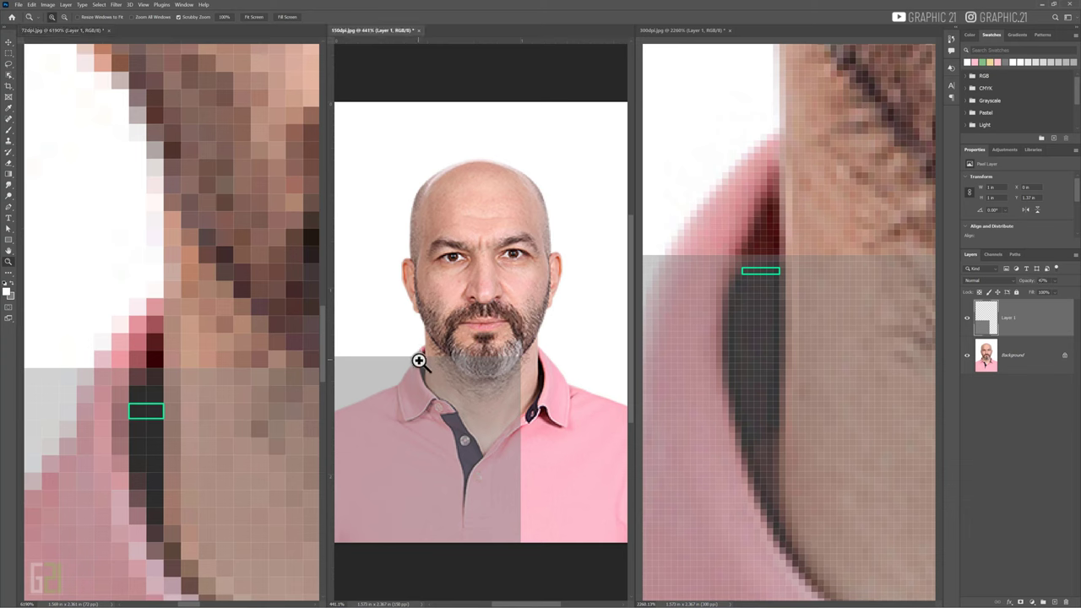
drag(418, 357, 463, 404)
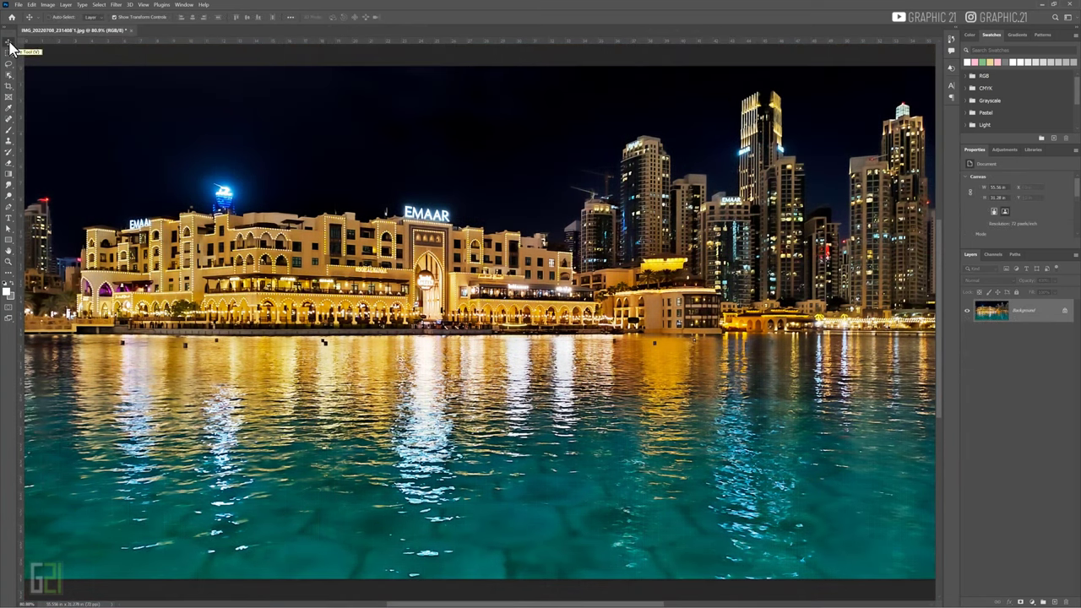
click(47, 4)
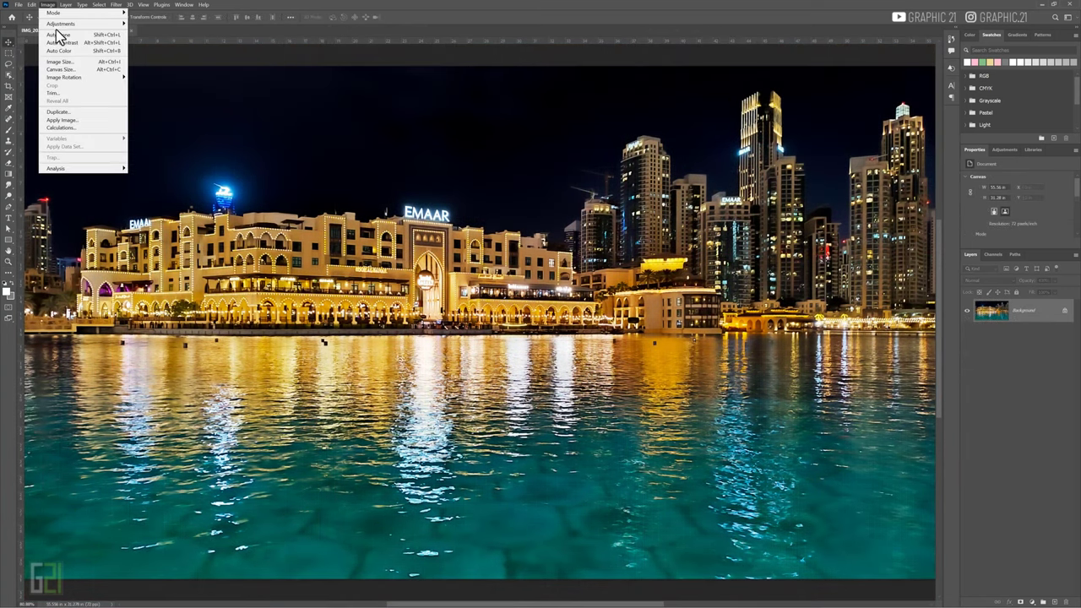
click(60, 61)
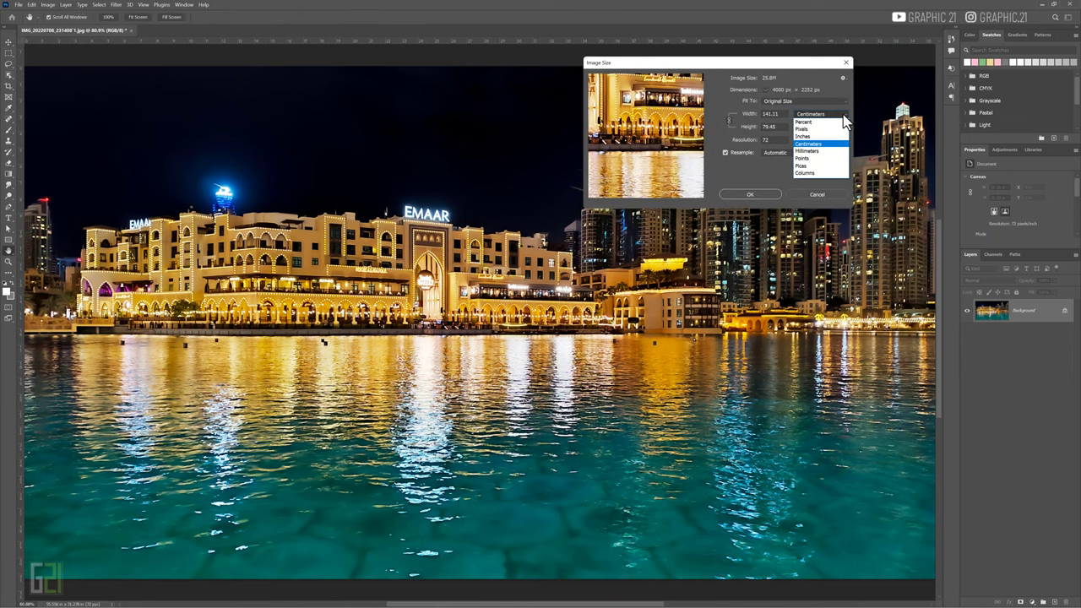
click(811, 128)
click(806, 118)
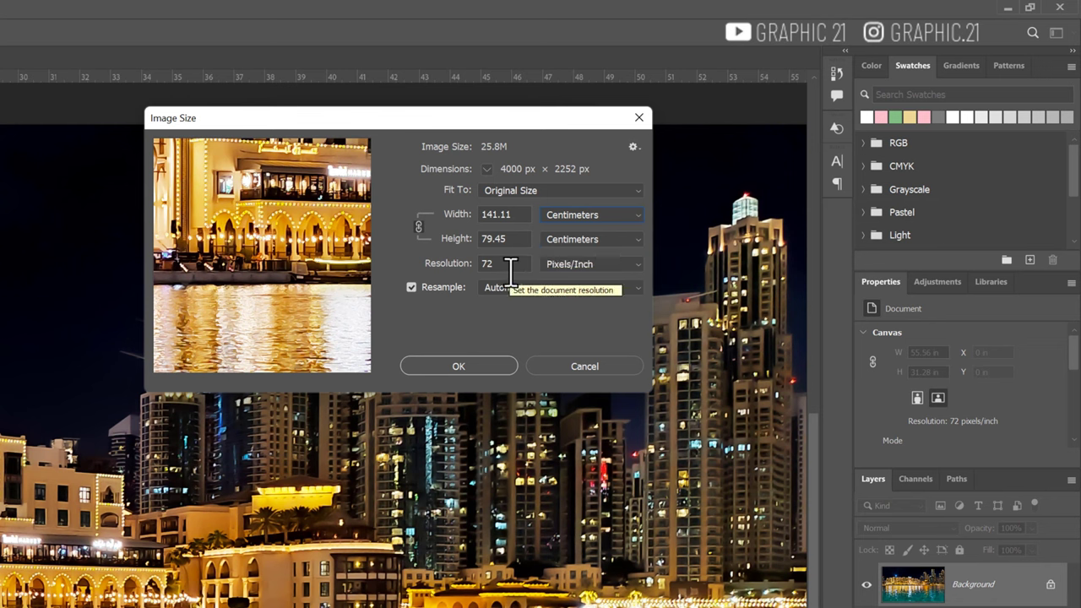
click(631, 216)
click(610, 257)
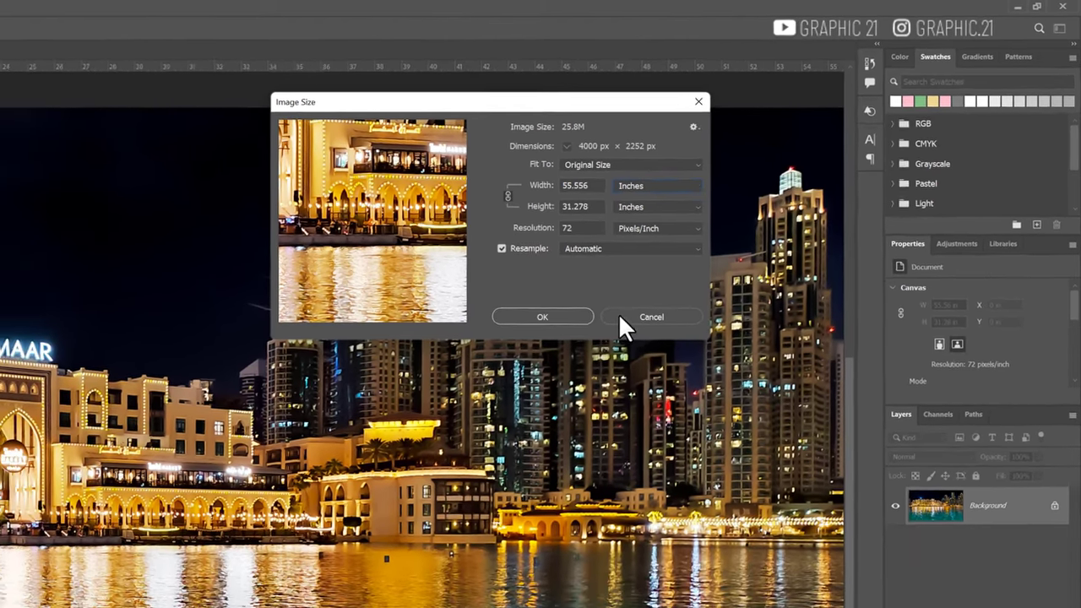
click(621, 317)
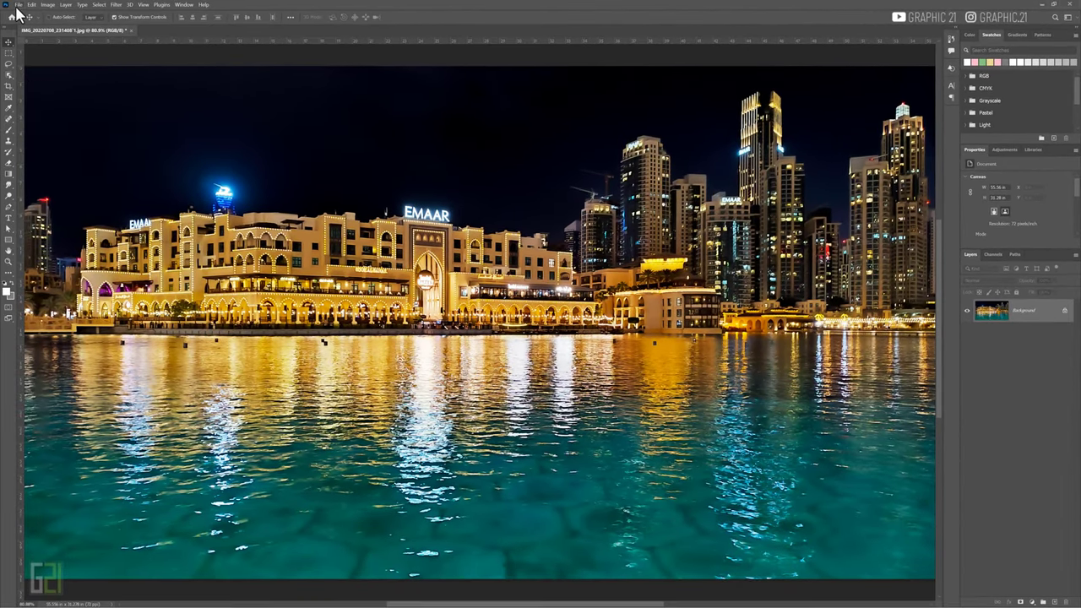
click(17, 5)
Create Untitled-3, a white 1 × 1 inch document at 72 pixels/inch.
click(33, 13)
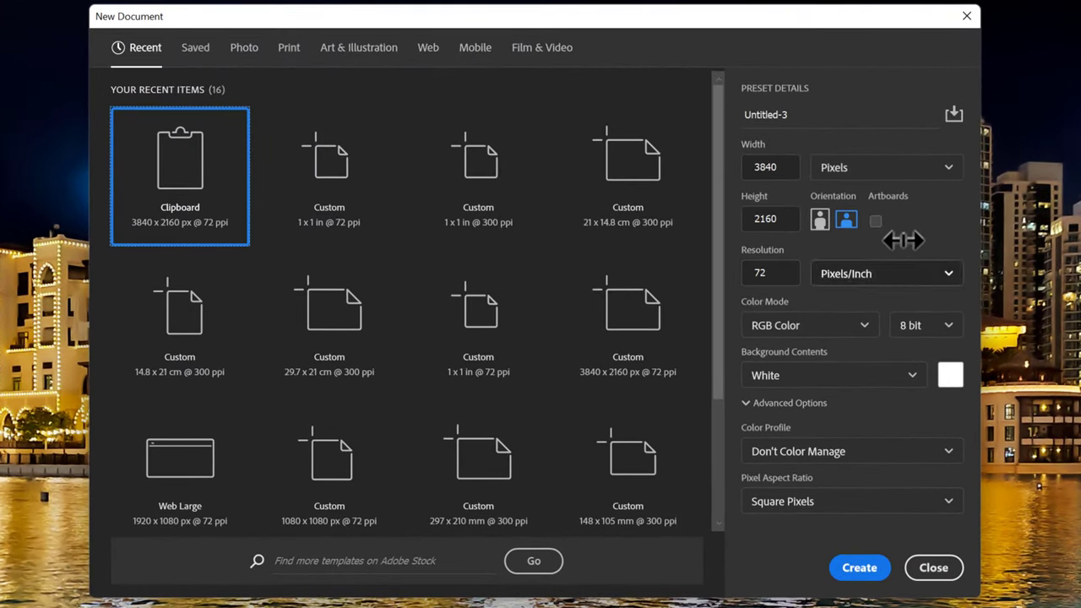
double_click(765, 219)
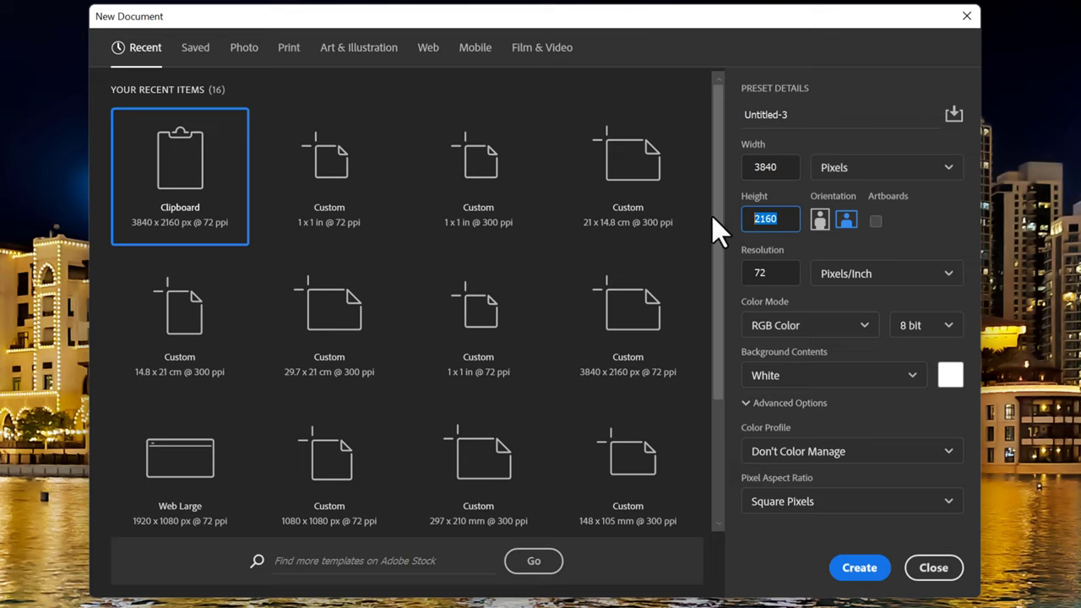
click(954, 170)
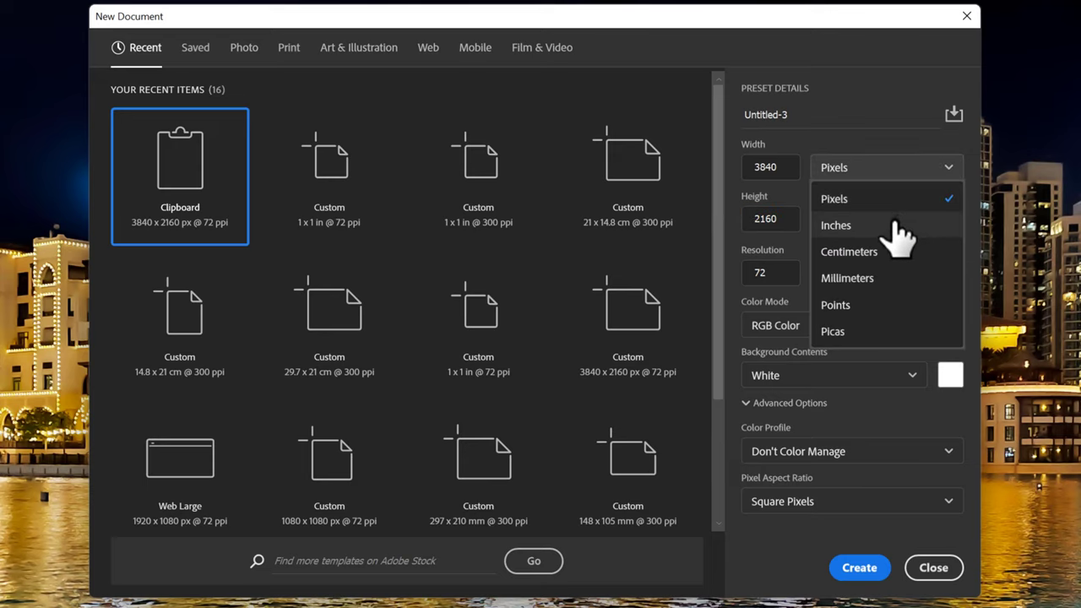
click(901, 225)
text(1)
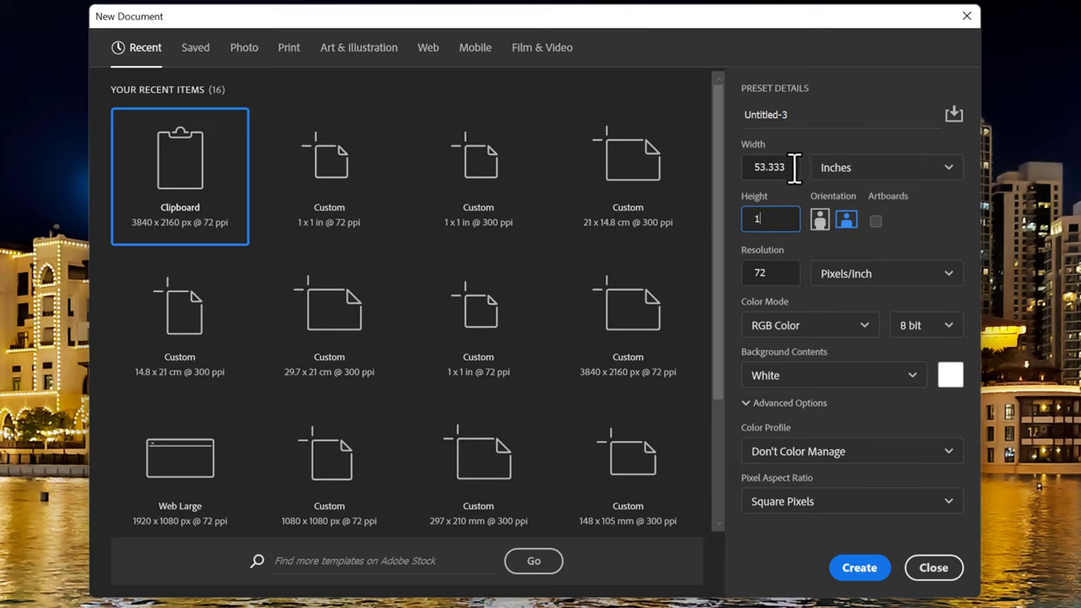
double_click(793, 166)
text(1)
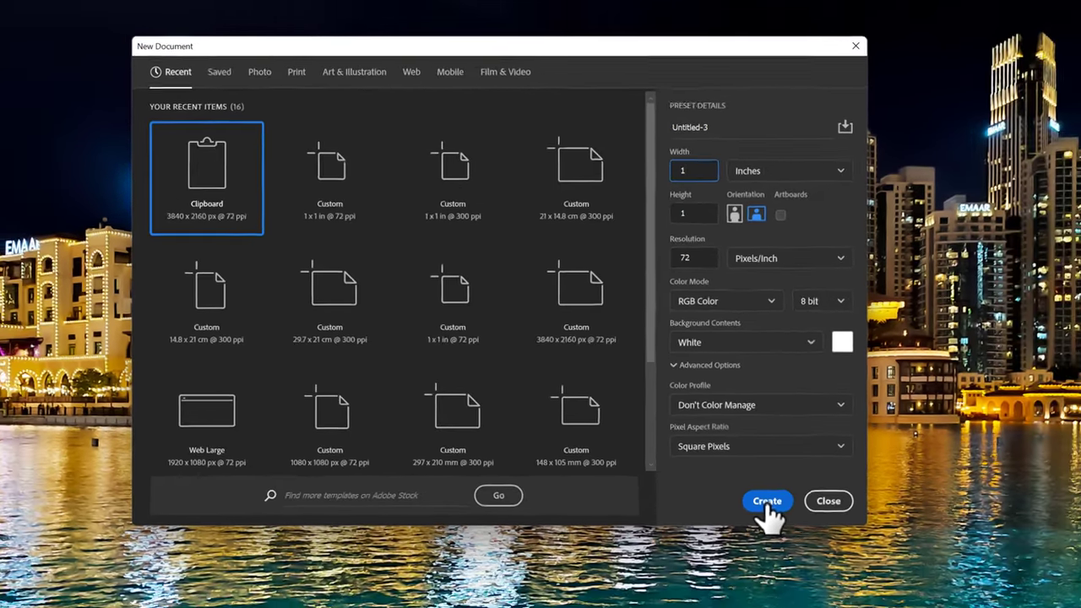
click(767, 503)
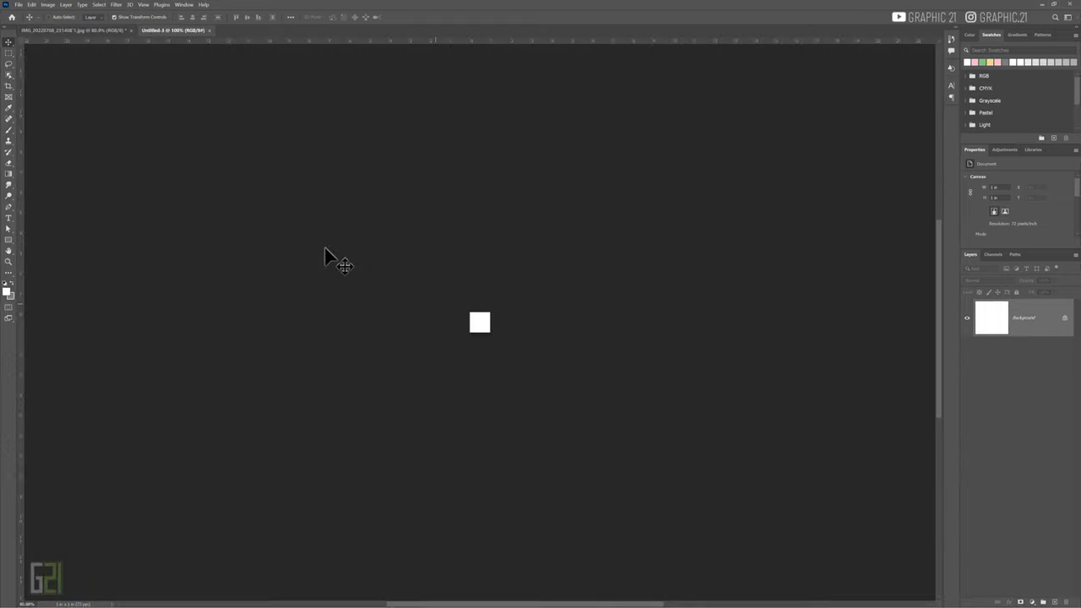
Copy the white square into the cityscape as Layer 1 and move it to the bottom-left corner.
drag(177, 30, 248, 116)
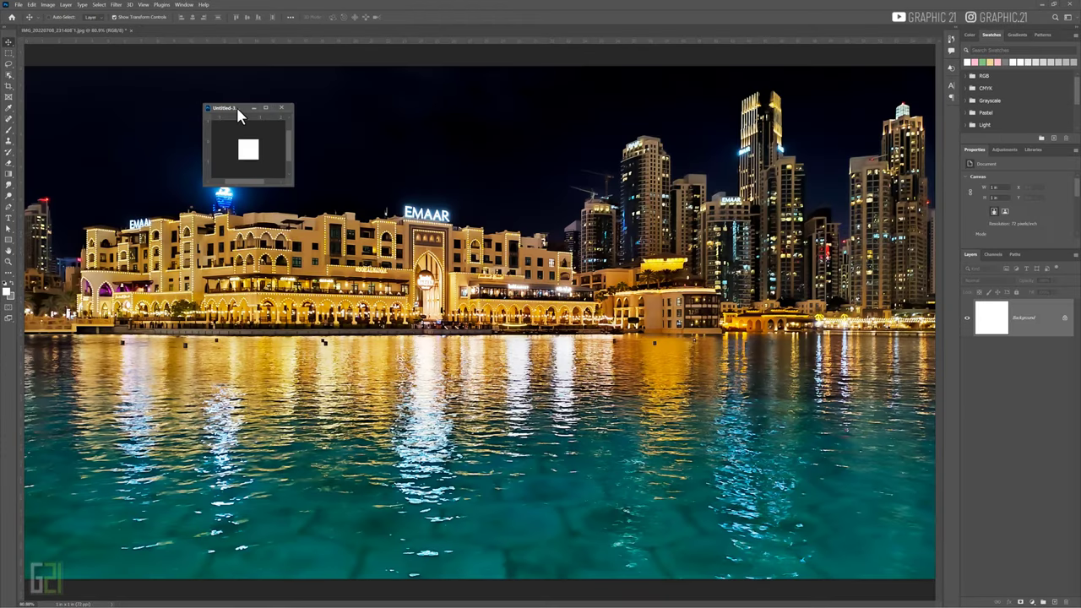
drag(1025, 326, 226, 246)
click(281, 108)
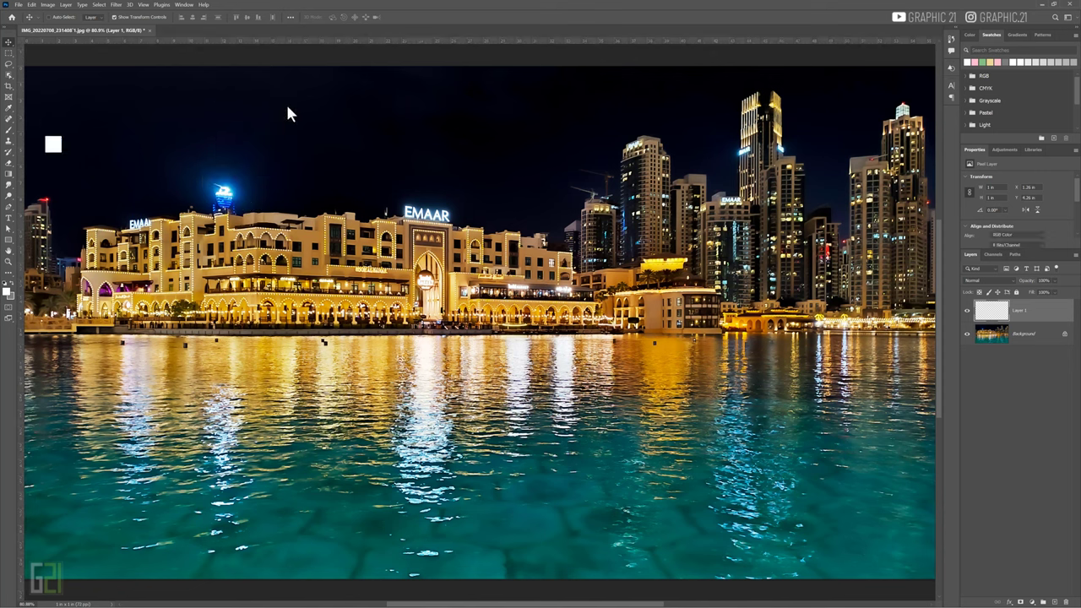
drag(52, 152, 39, 525)
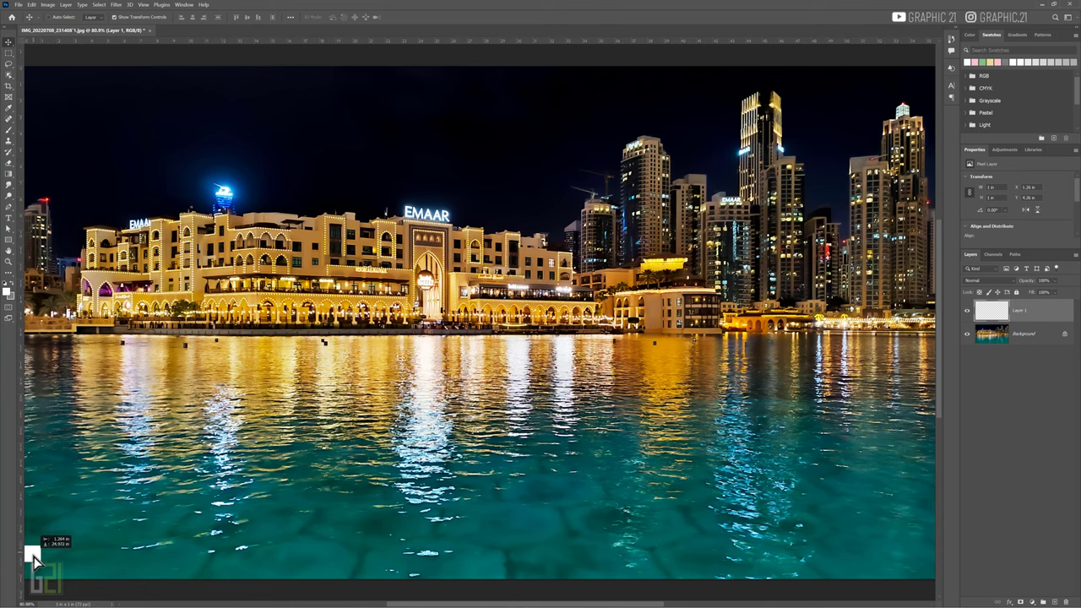
drag(33, 557, 33, 571)
Zoom in on the square and lower Layer 1 opacity to 34%.
click(7, 262)
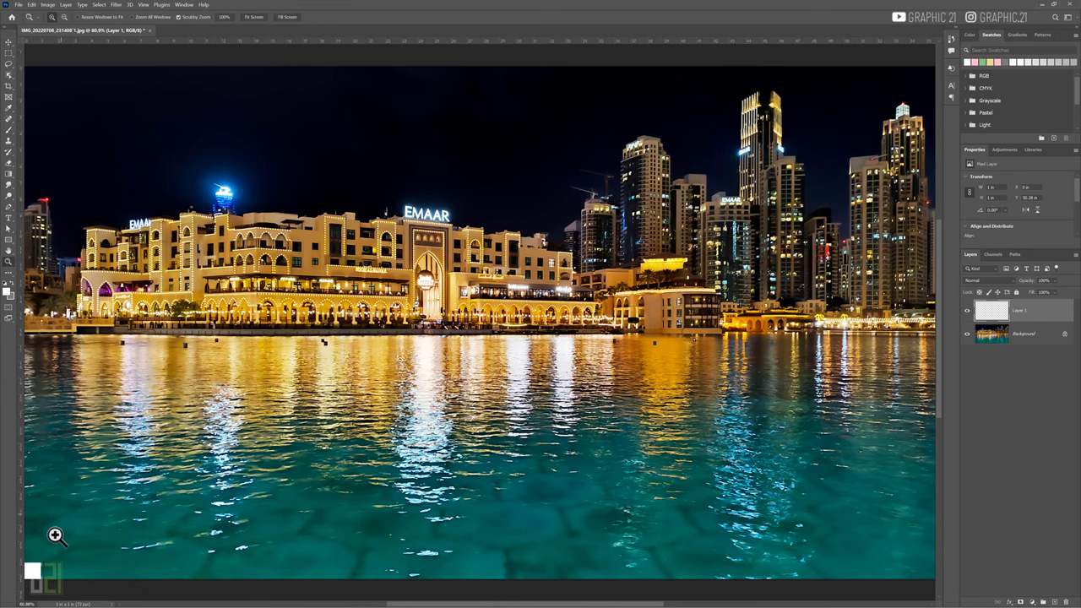
mouse_move(55, 549)
mouse_down()
mouse_move(573, 230)
mouse_move(384, 301)
mouse_up()
alt+click(385, 301)
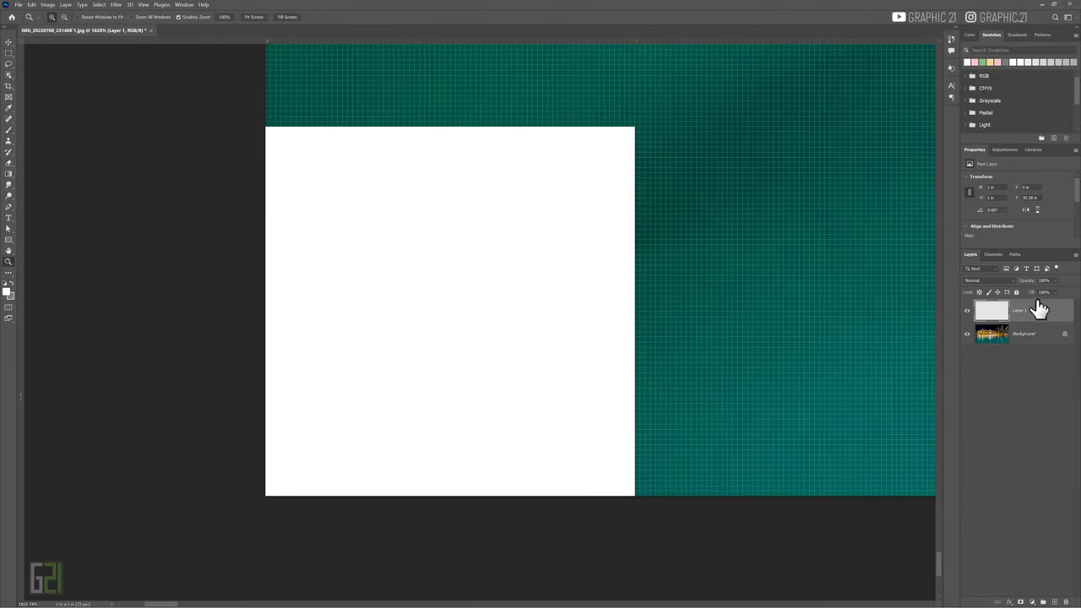
drag(1022, 284, 996, 289)
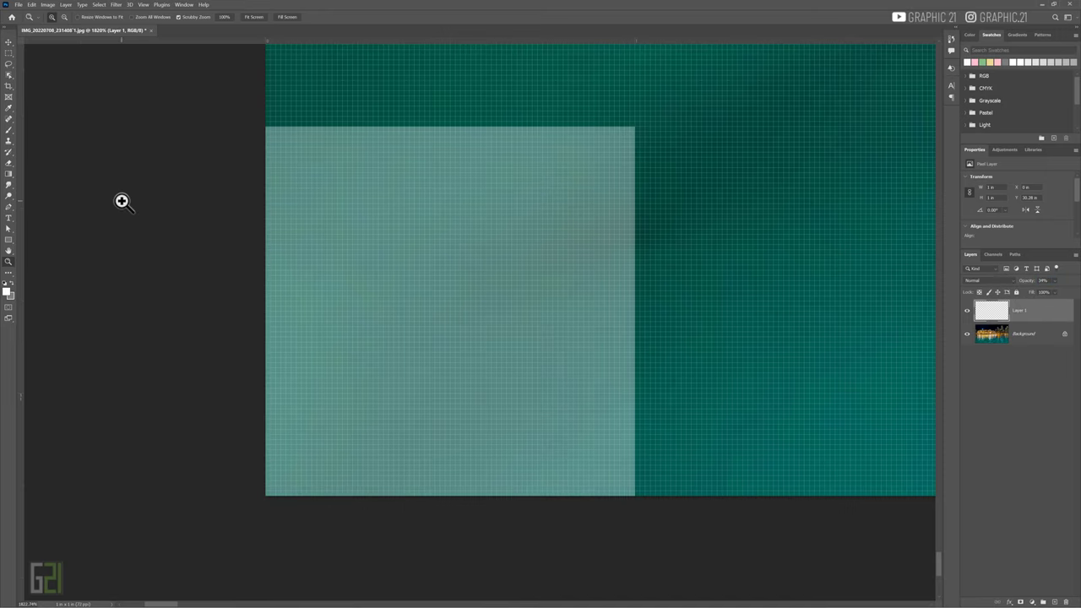
click(9, 42)
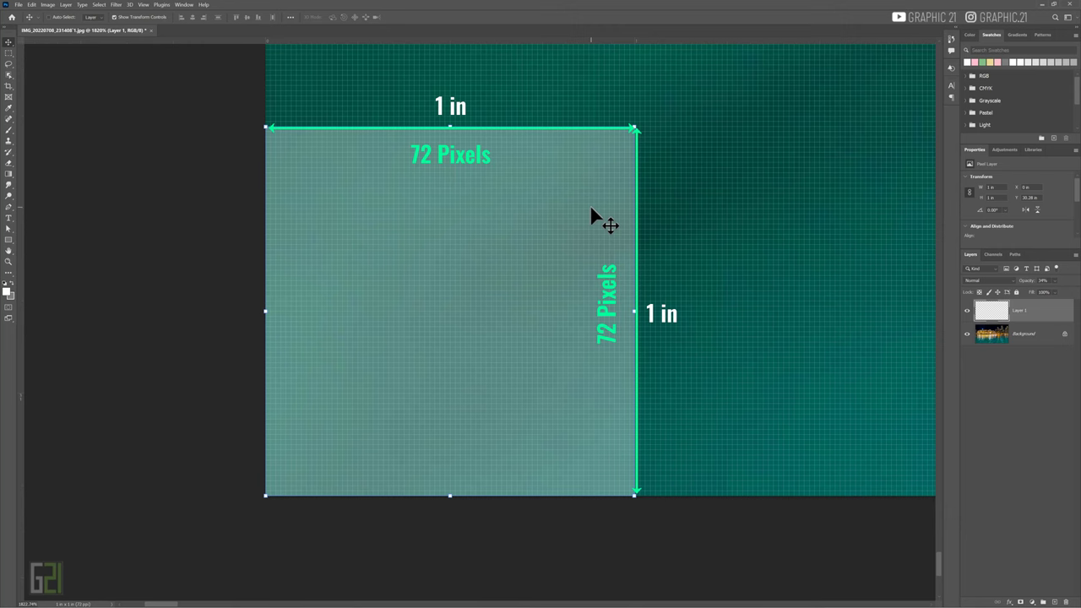
Fit the whole cityscape on screen and open Image Size (4000 × 2252 px, 72 ppi).
double_click(8, 251)
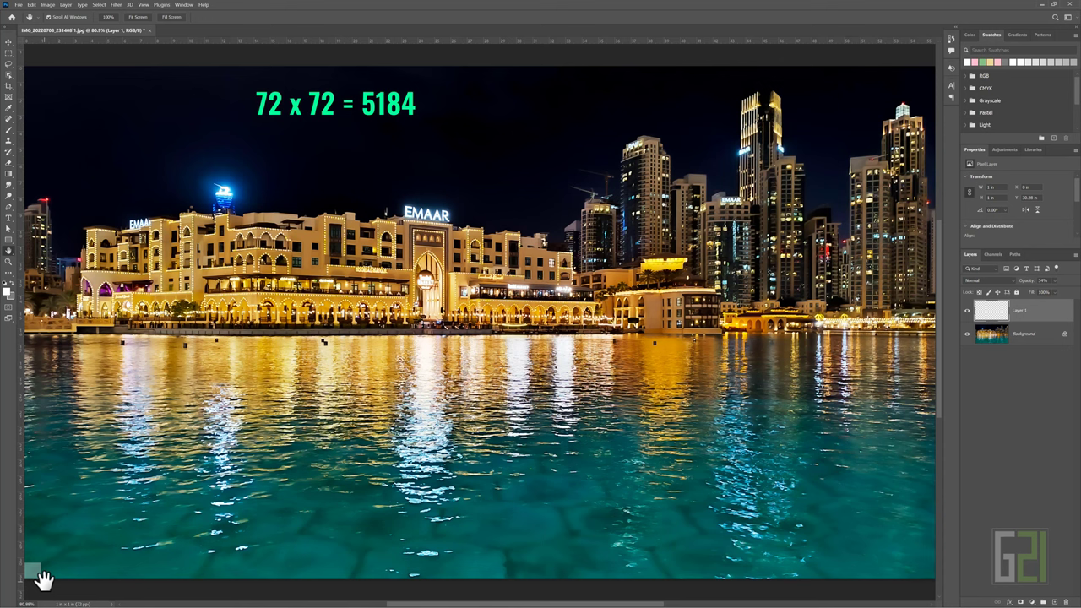
click(48, 5)
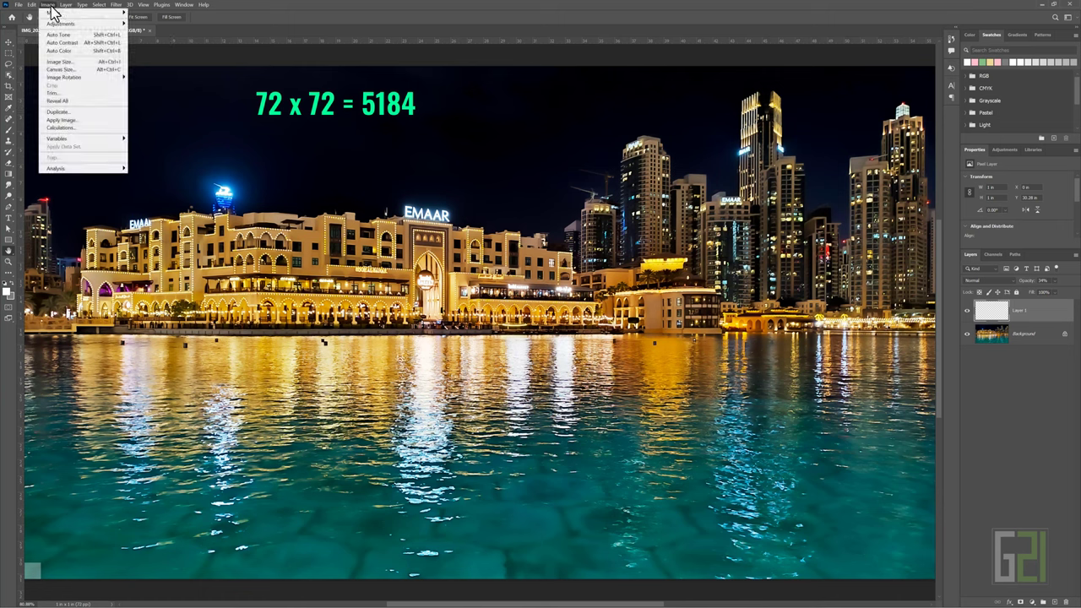
click(59, 62)
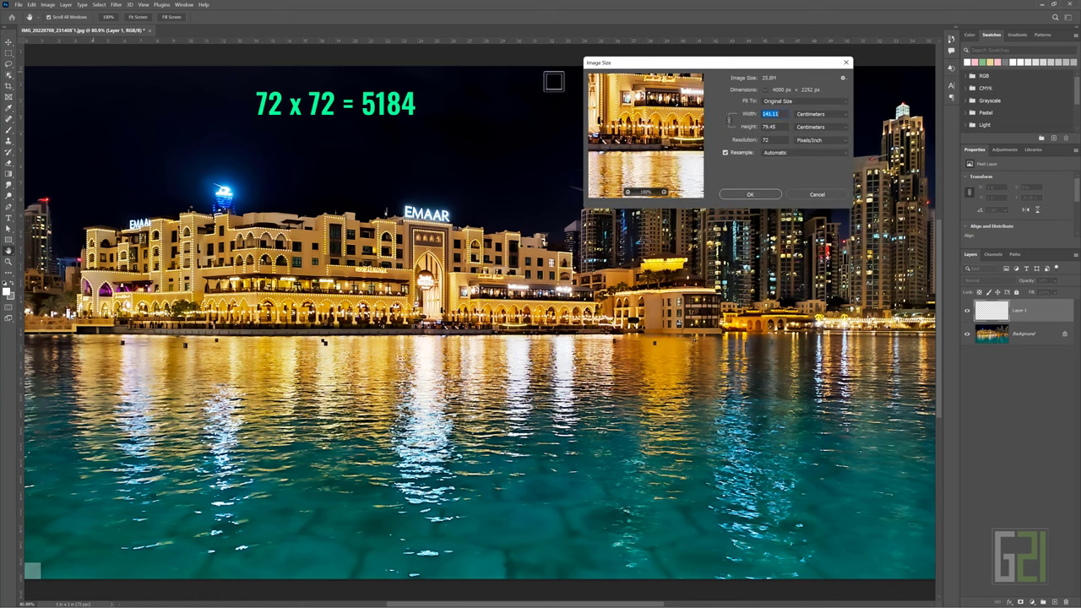
Switch the Image Size units from Centimeters to Inches, showing 55.556 × 31.278 in.
drag(760, 64, 835, 85)
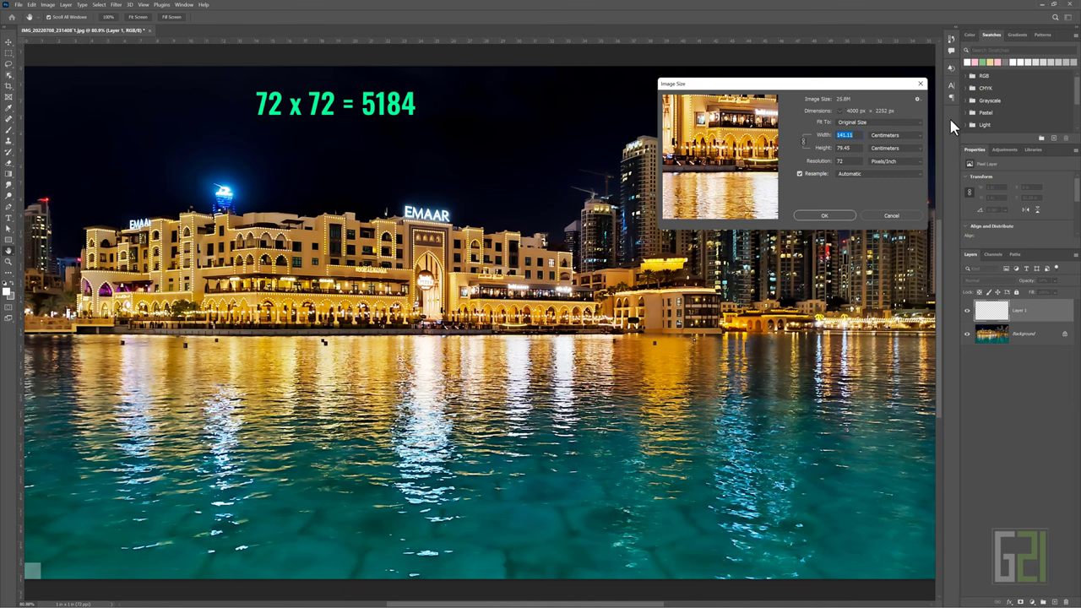
click(914, 135)
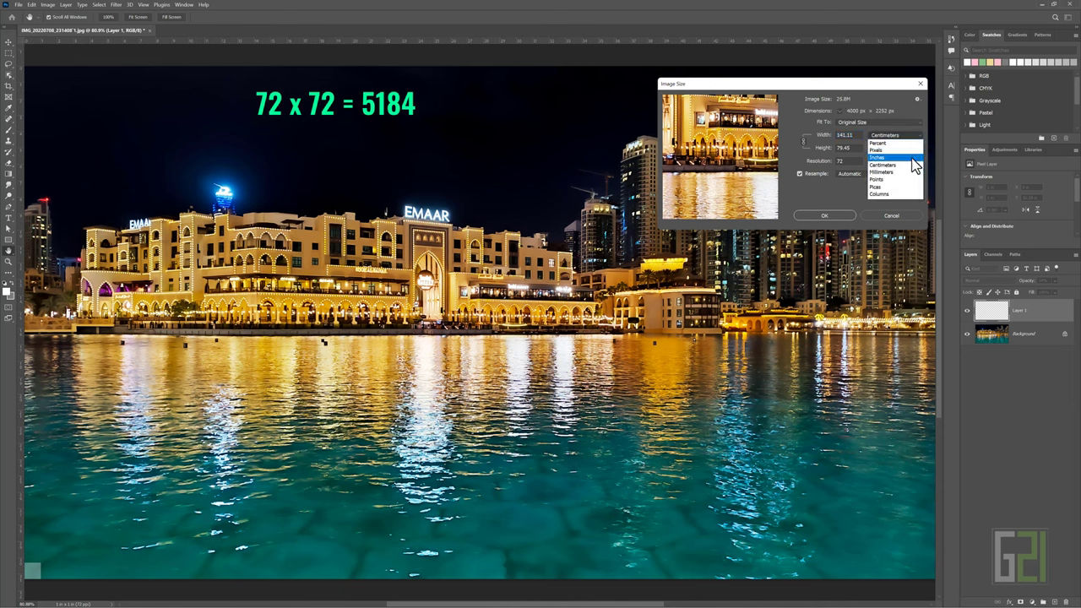
click(900, 158)
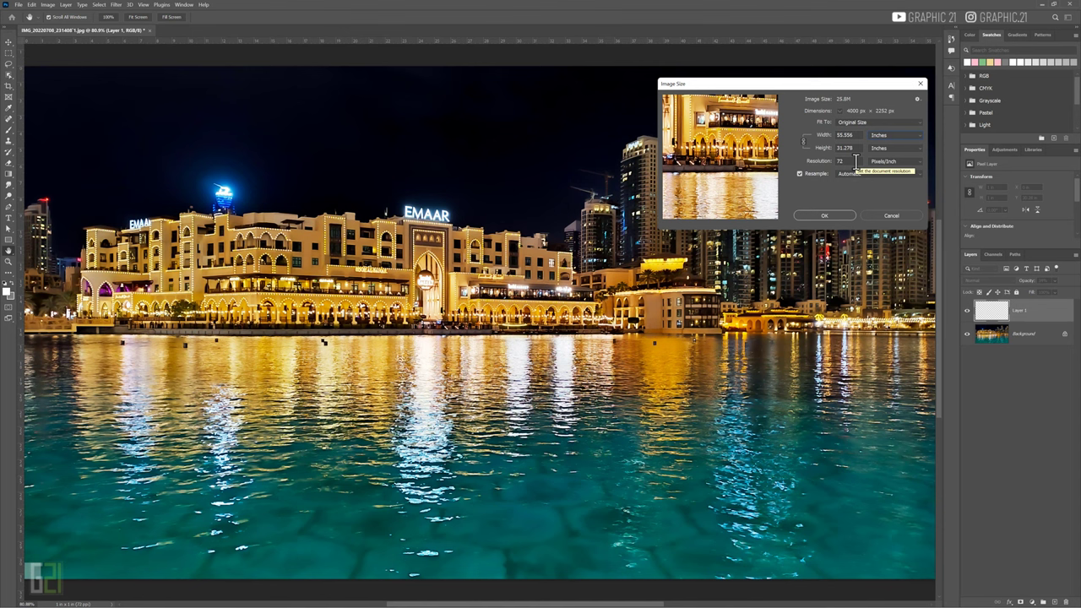
Enter 300 pixels/inch as the resolution, resampling to 16667 × 9383 px.
drag(851, 161, 824, 162)
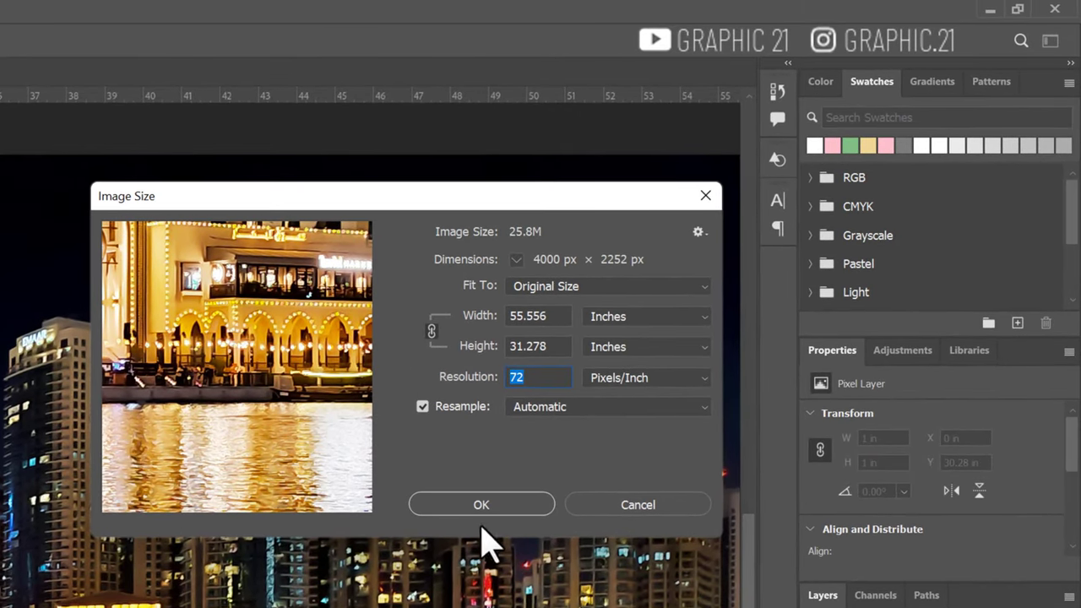
text(300)
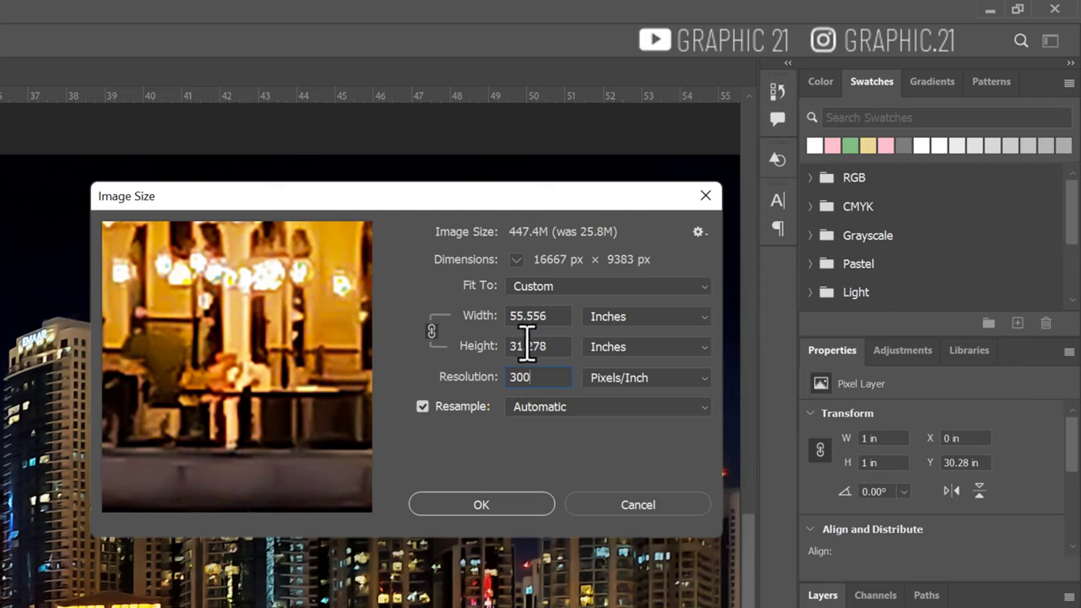
Switch the units to centimetres (141.11 × 79.44 cm) and select the Width value.
click(706, 319)
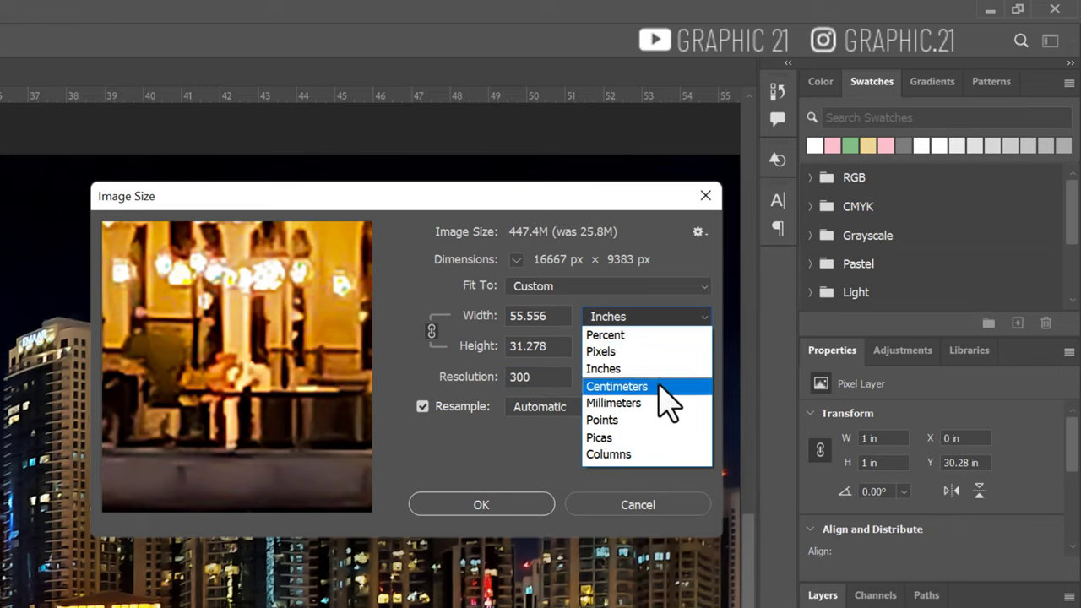
click(659, 382)
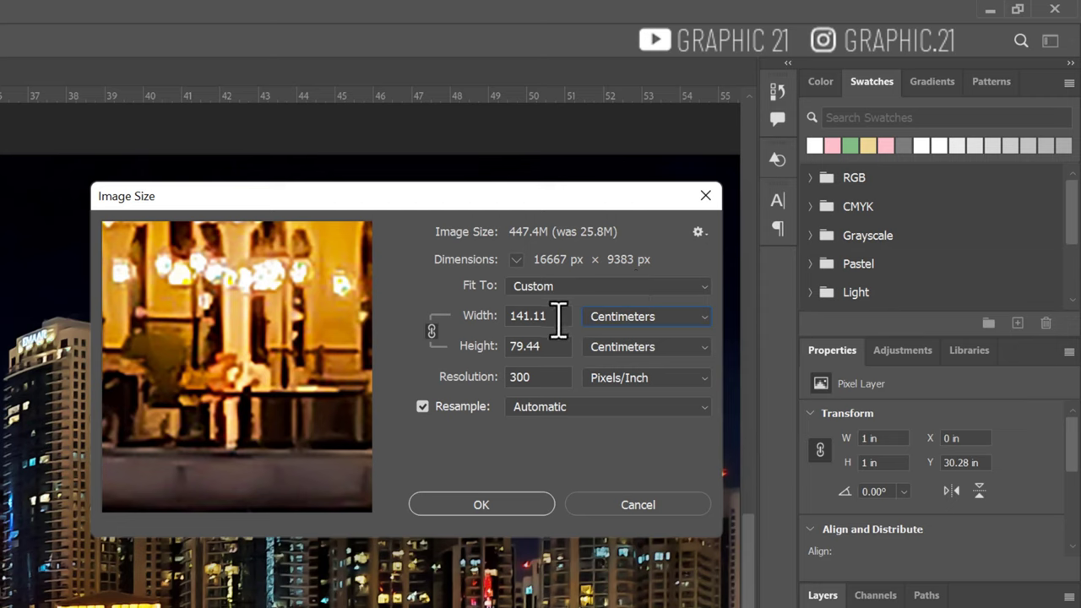
mouse_move(558, 318)
mouse_down()
mouse_move(480, 313)
mouse_move(545, 345)
mouse_move(508, 315)
mouse_up()
click(557, 347)
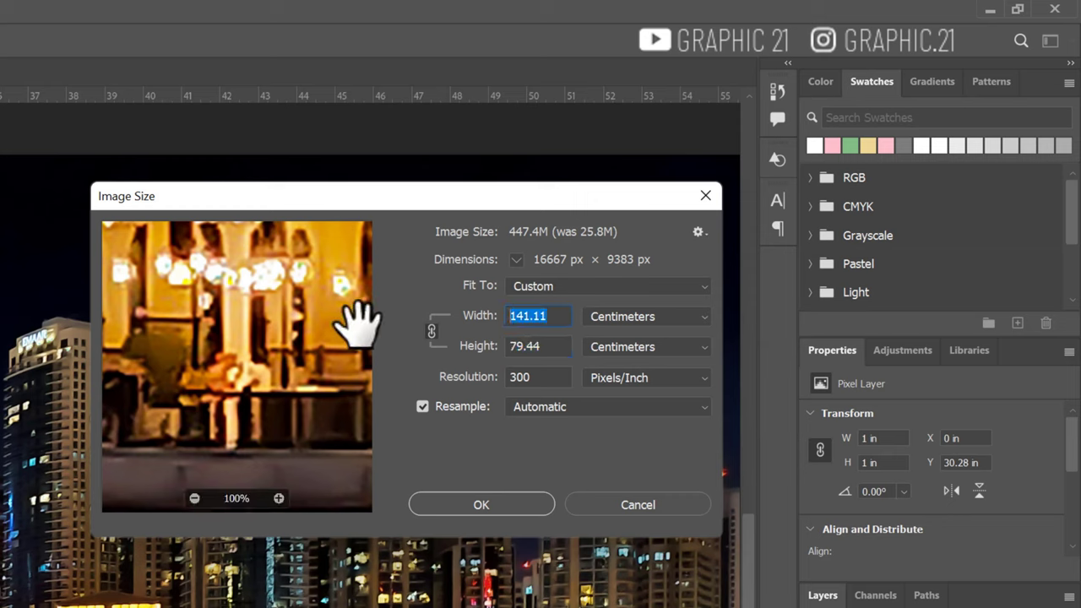
Try widths of 50, 35 and 33 cm and a height of 19 cm.
text(50)
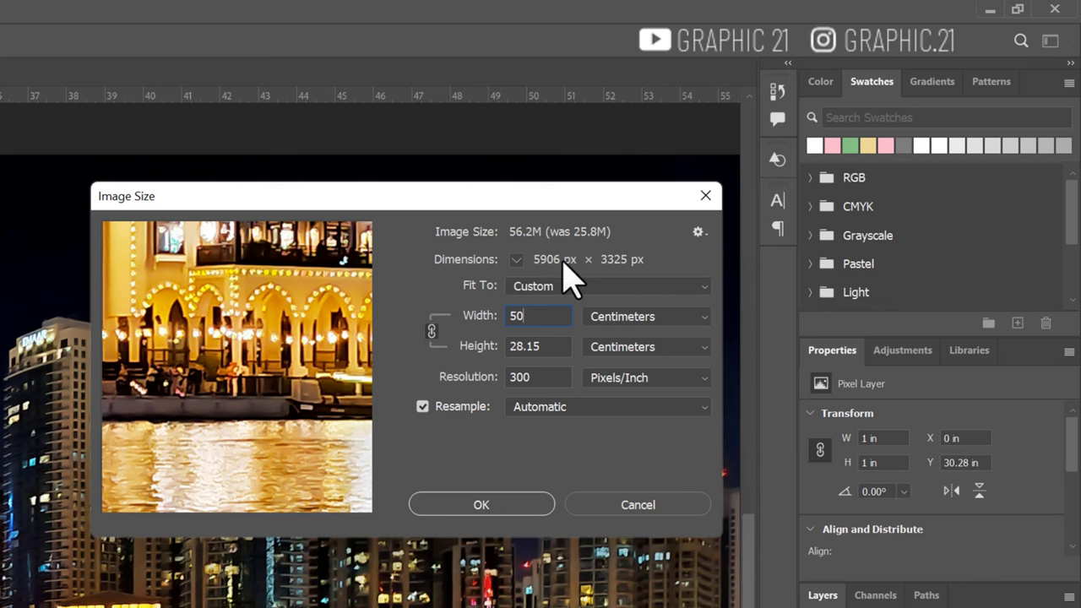
drag(525, 318, 486, 321)
text(35)
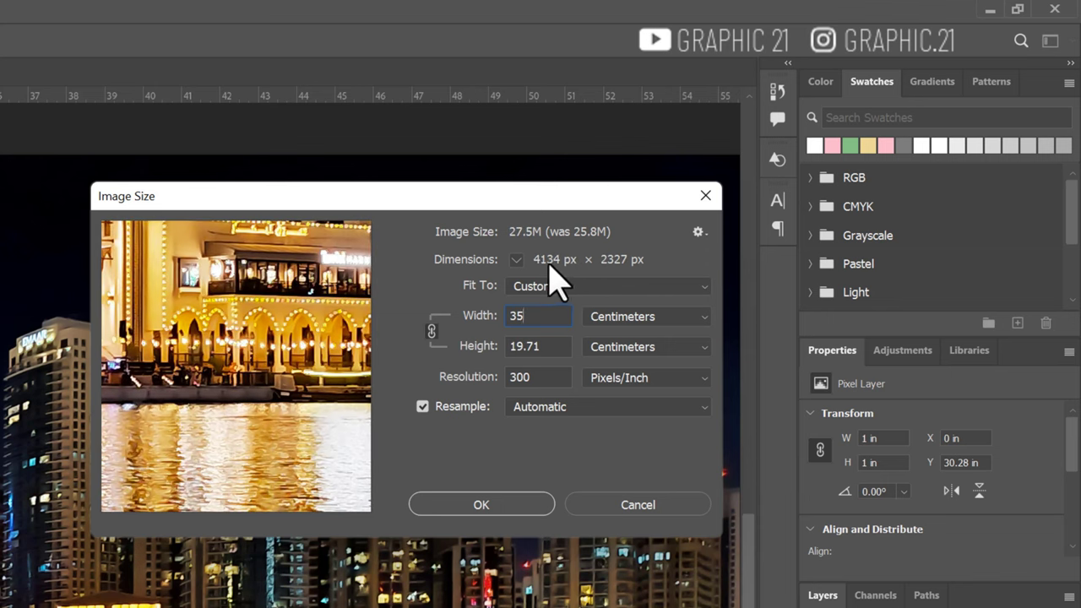
drag(526, 319, 518, 317)
text(33)
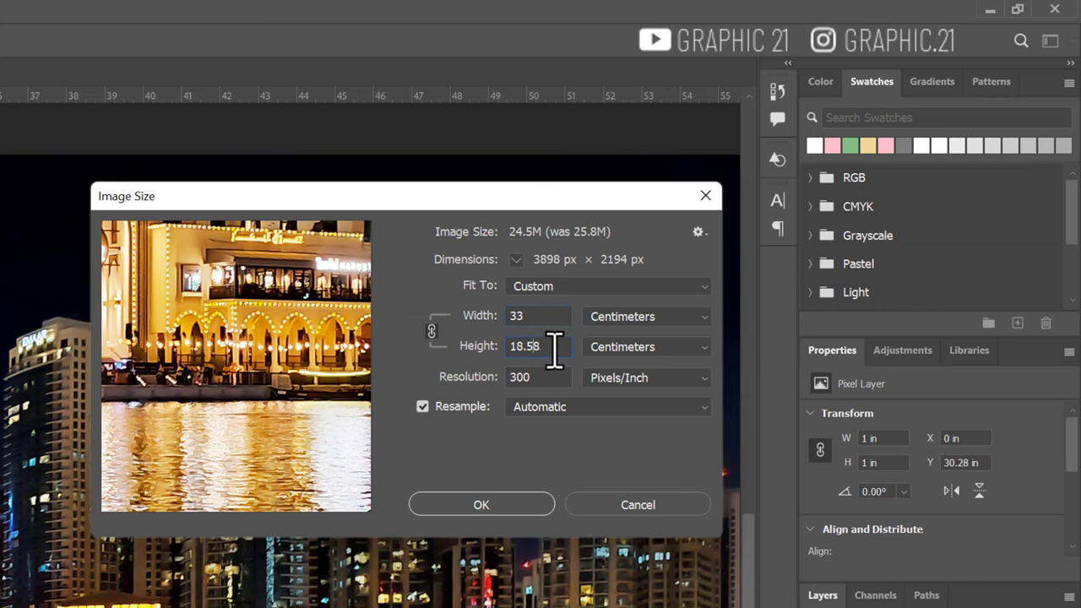
drag(554, 349, 473, 347)
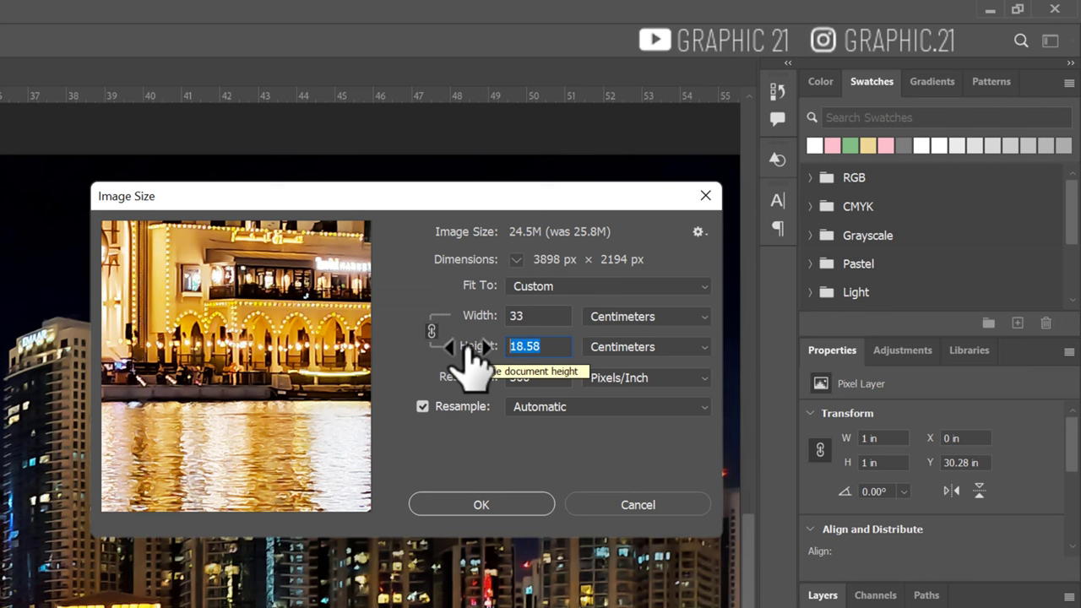
text(19)
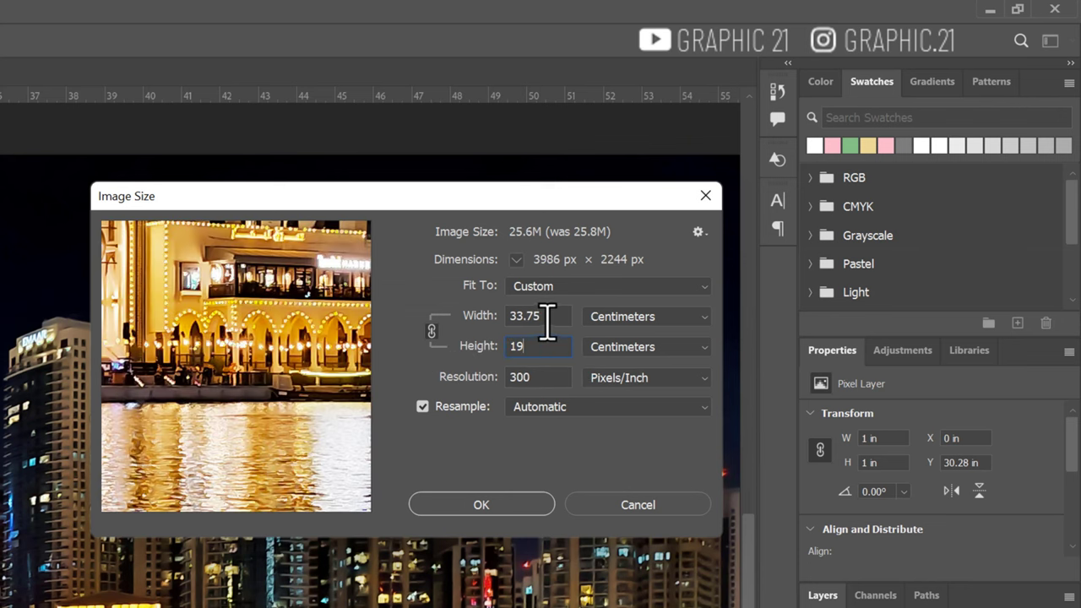
Settle the width at 33.8 cm, giving 19.03 cm height and 3992 × 2248 px.
drag(544, 319, 528, 321)
text(9)
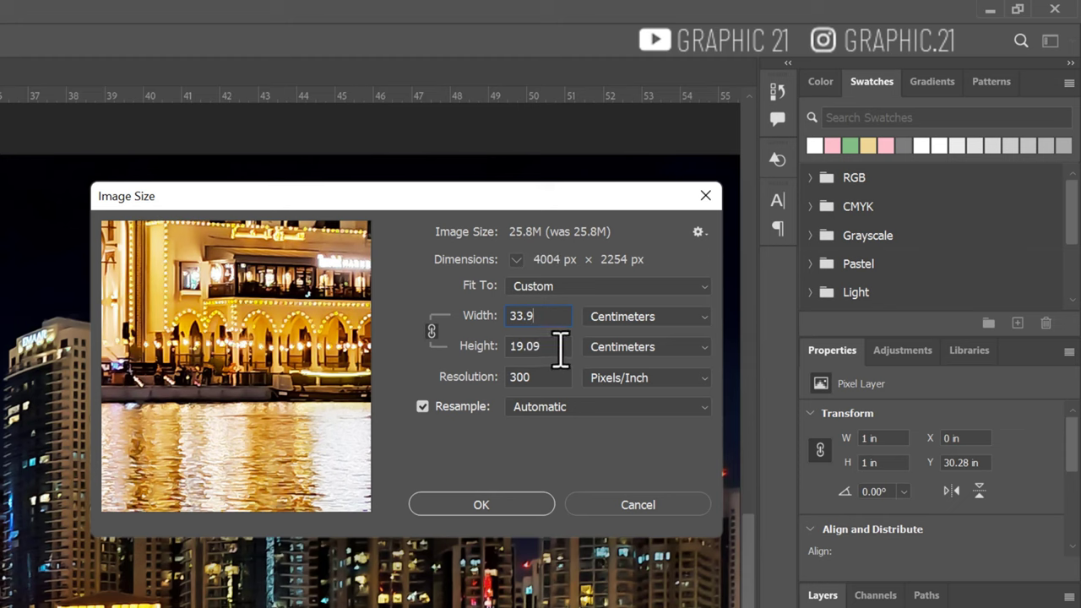
drag(564, 348, 529, 346)
key(BackSpace)
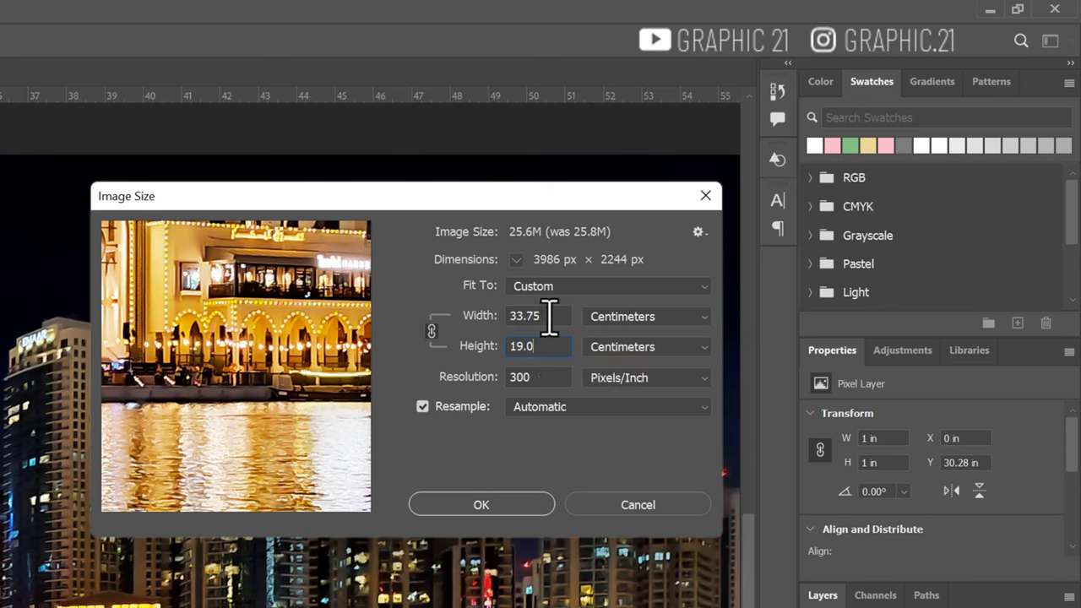
click(550, 315)
text(8)
key(Tab)
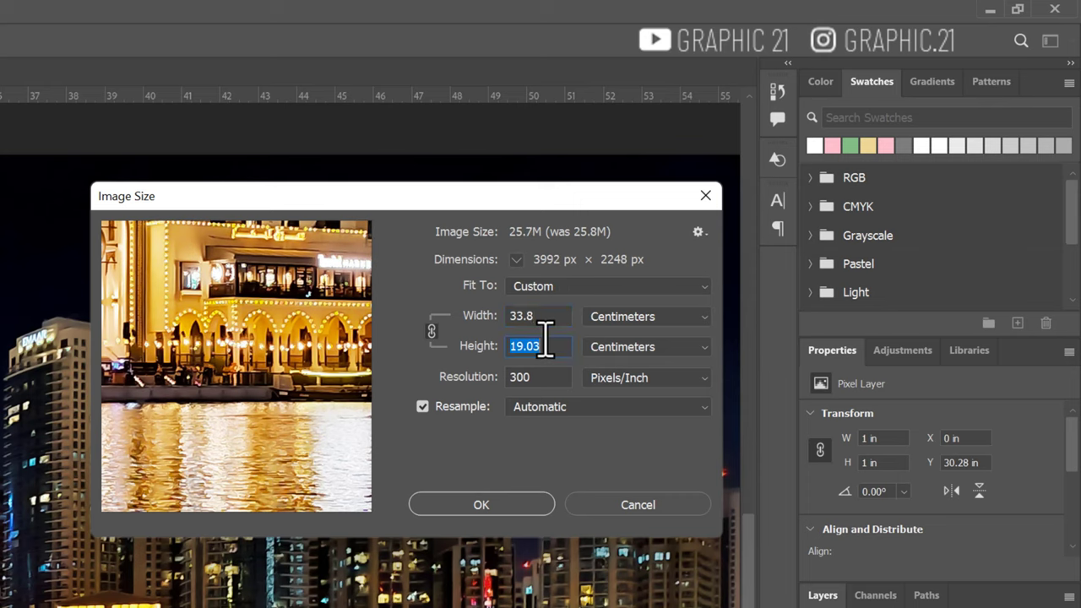
click(536, 319)
drag(529, 324, 564, 281)
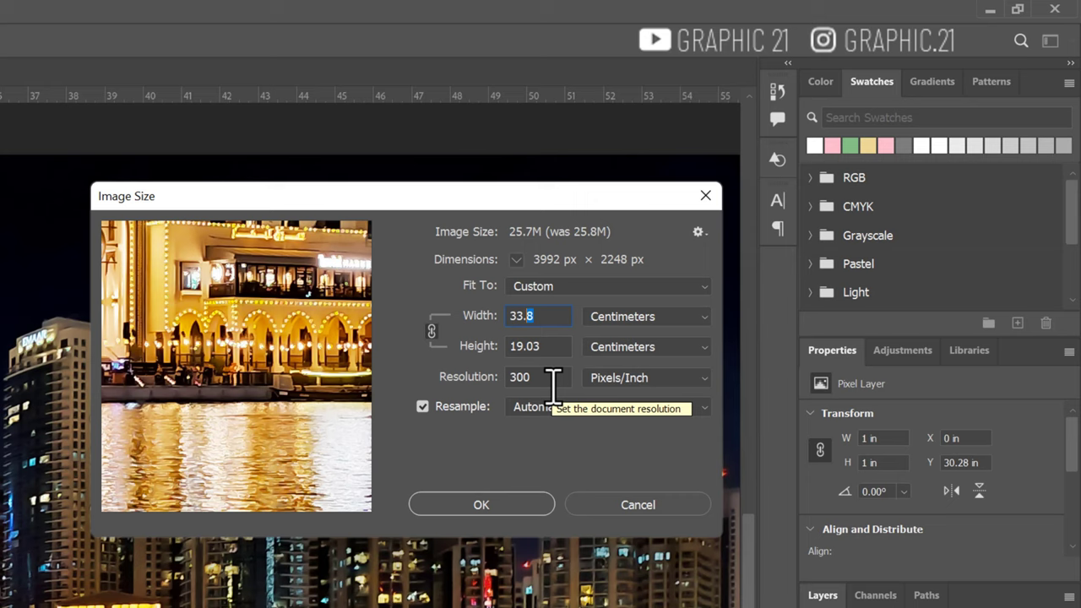
Change the width to 50 cm (5906 × 3325 px) and show the Resample method list.
double_click(557, 315)
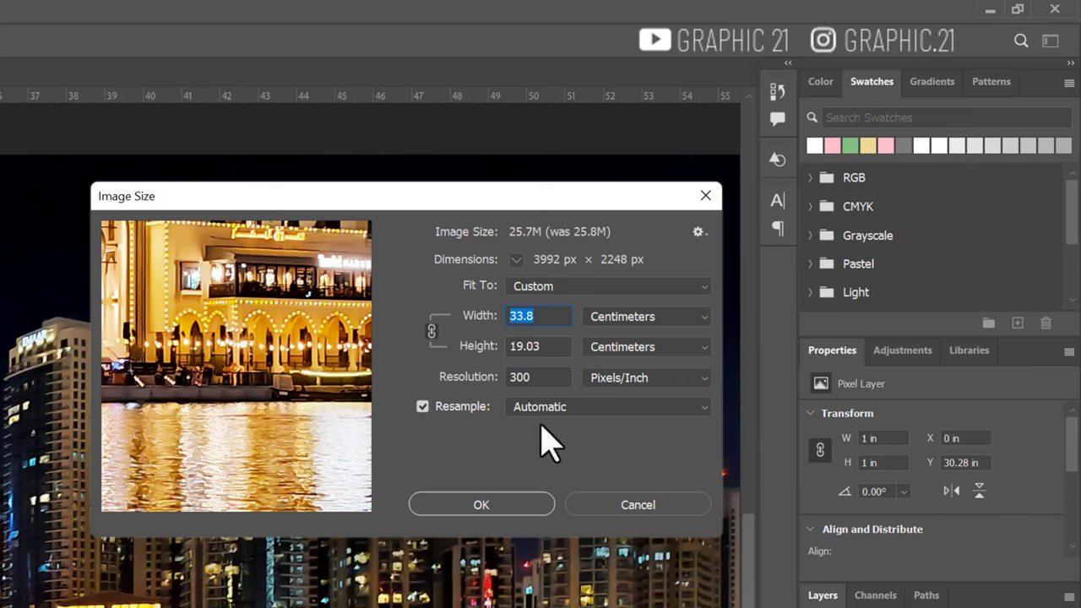
text(50)
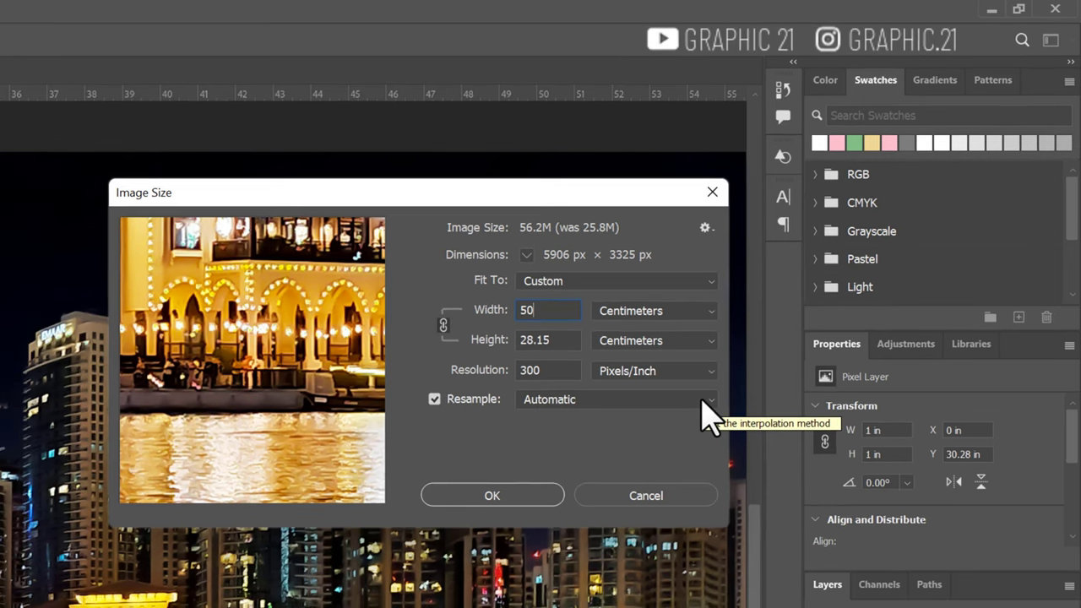
click(697, 407)
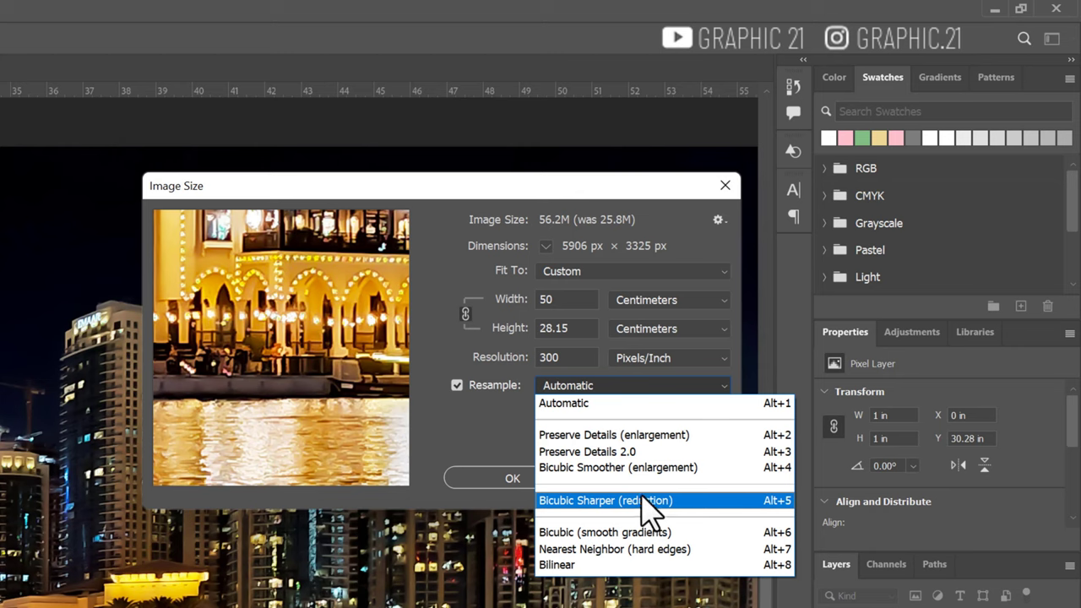
click(608, 407)
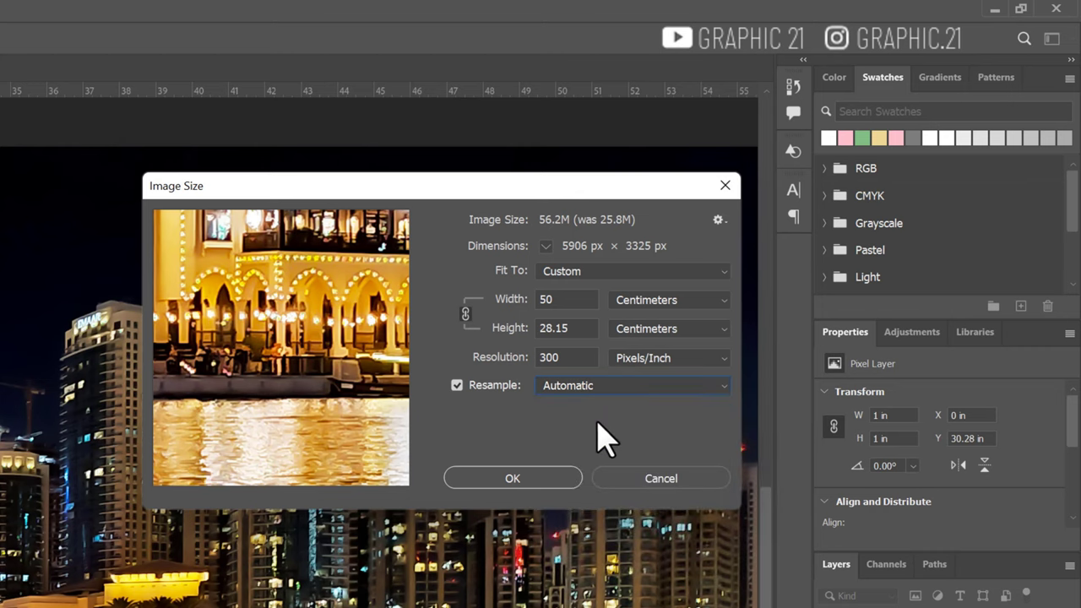
click(646, 388)
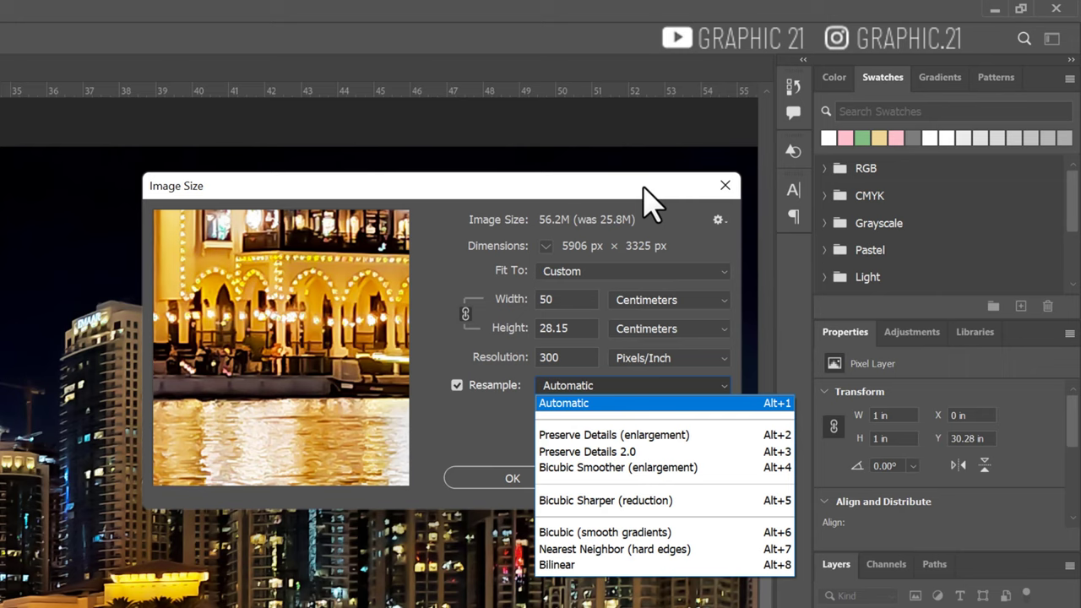
Keep Automatic resampling and select the Width and Resolution values for editing.
click(620, 403)
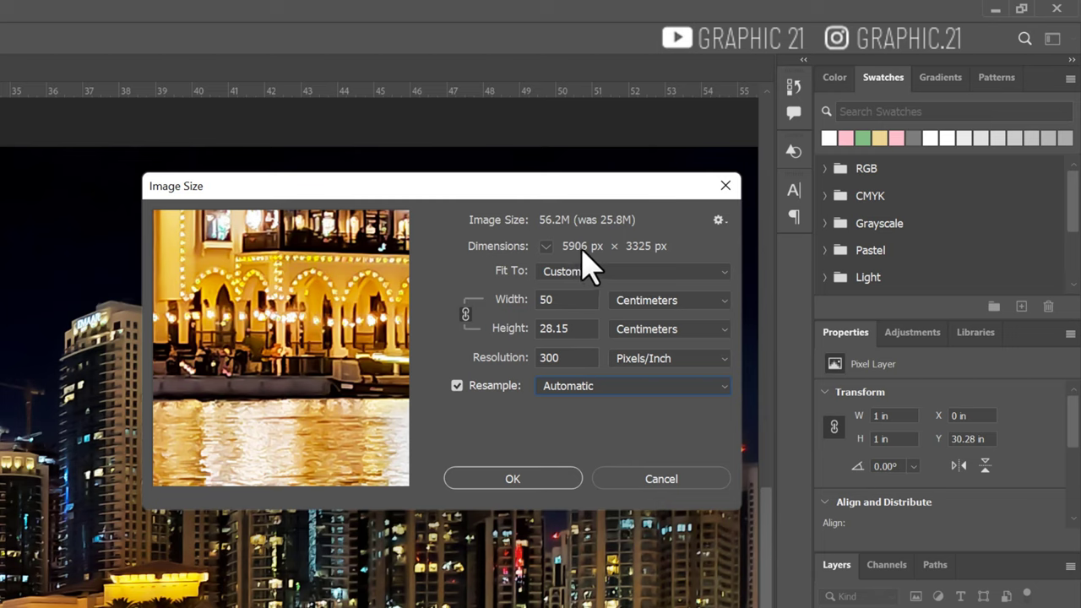
double_click(550, 301)
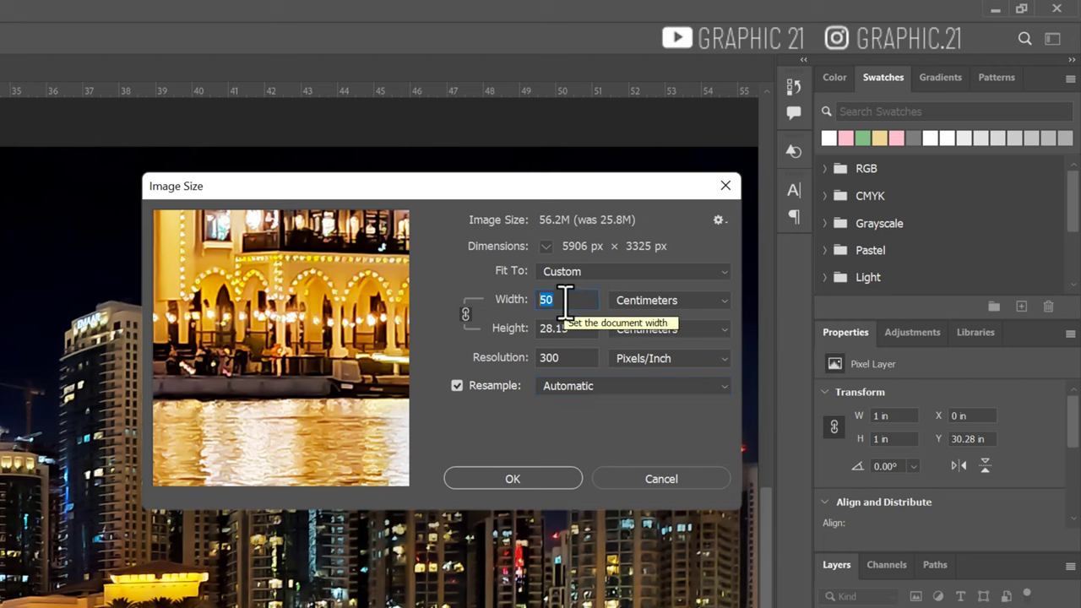
double_click(565, 365)
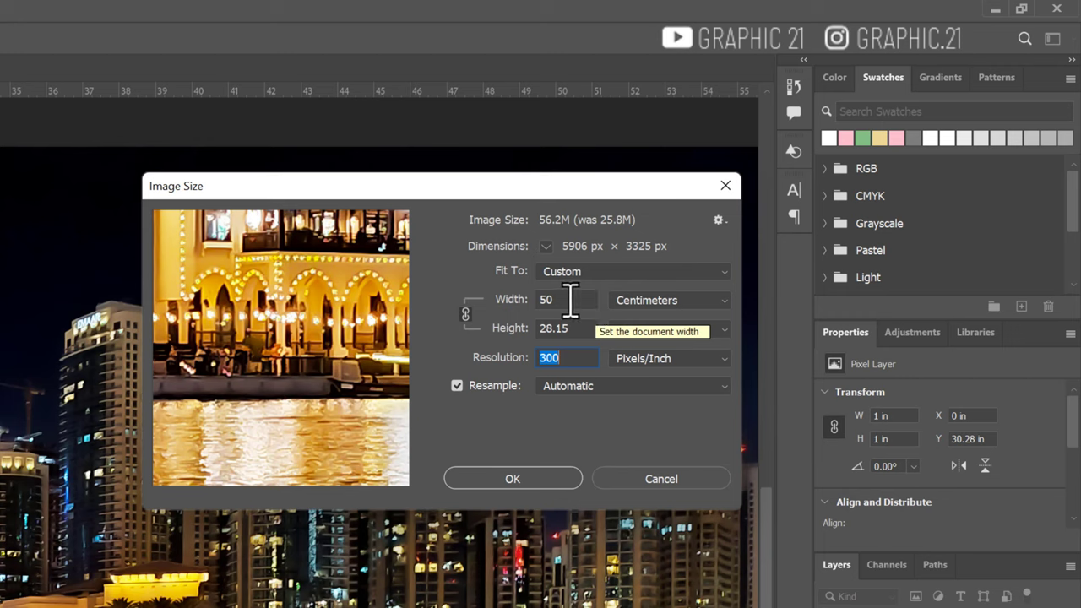
Set Resolution to 72 ppi and Width to 300 cm, yielding 8504 × 4788 px at 116.5M.
double_click(570, 301)
mouse_move(280, 348)
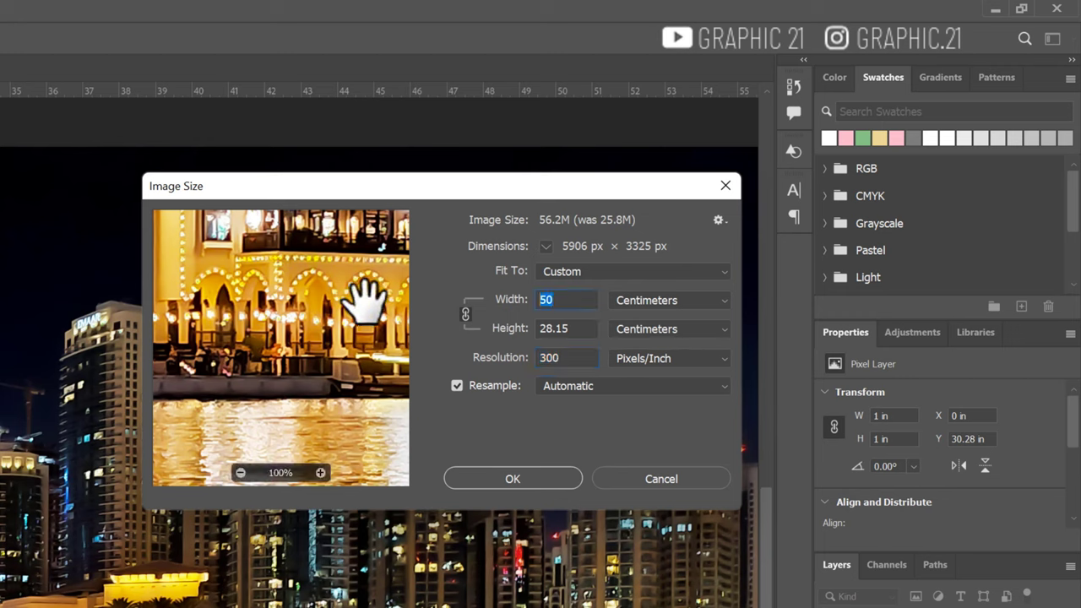
double_click(562, 357)
text(72)
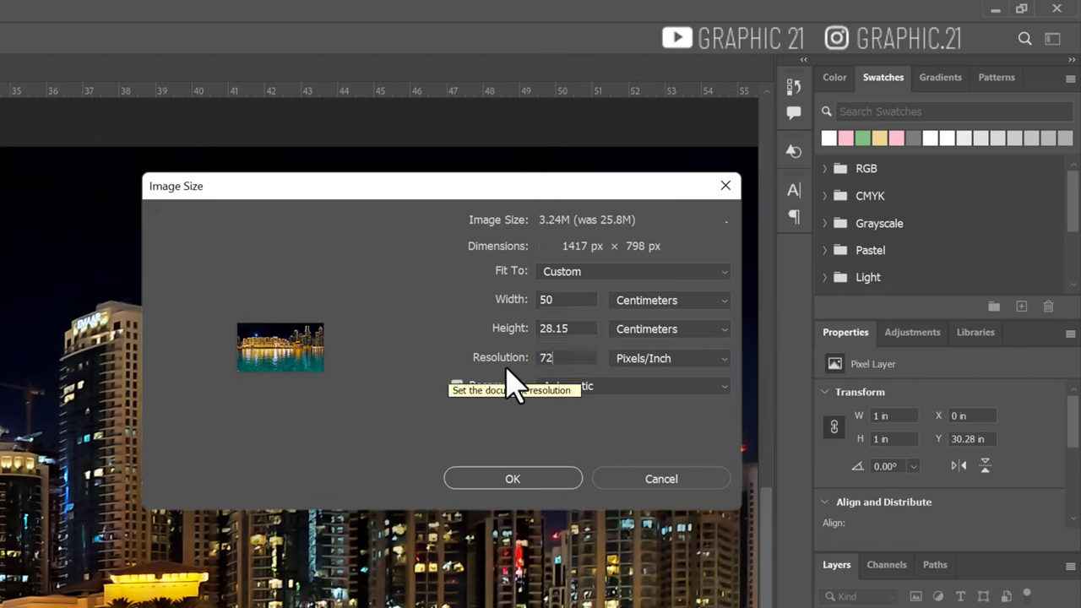
double_click(570, 300)
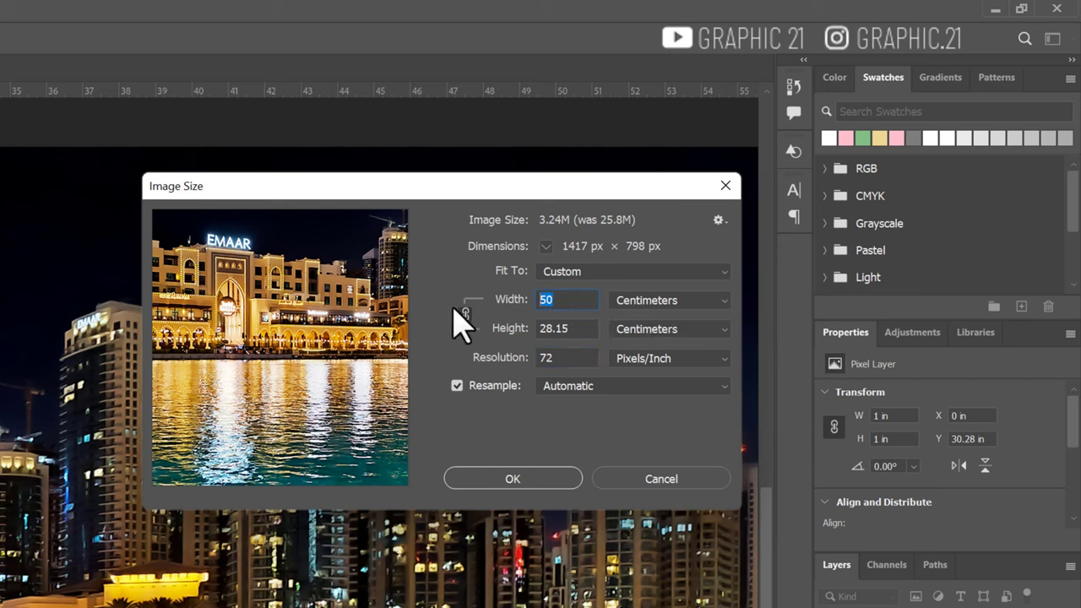
text(300)
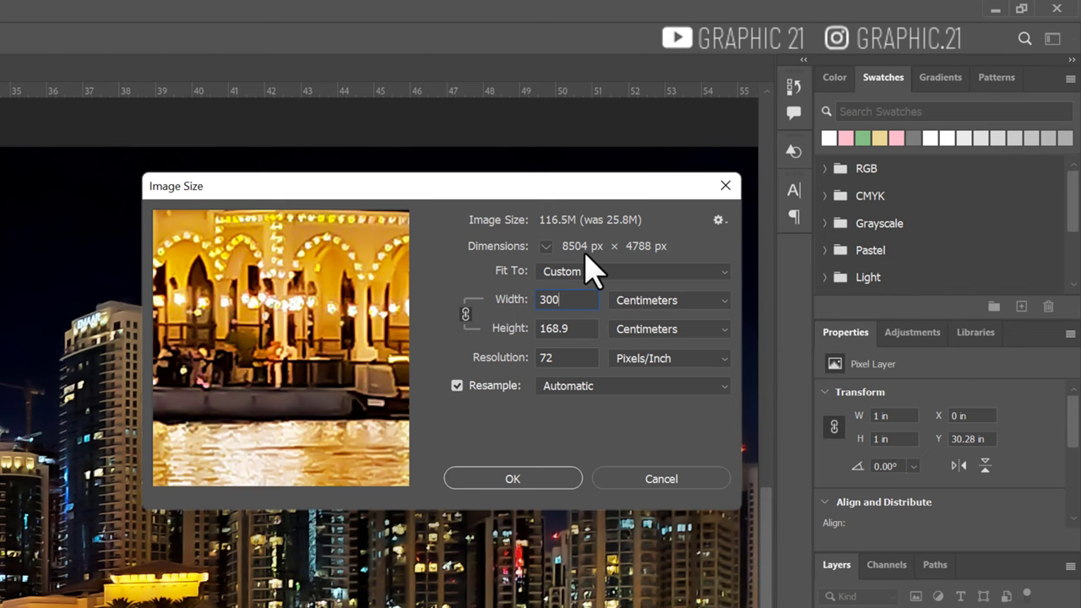
drag(241, 337, 291, 340)
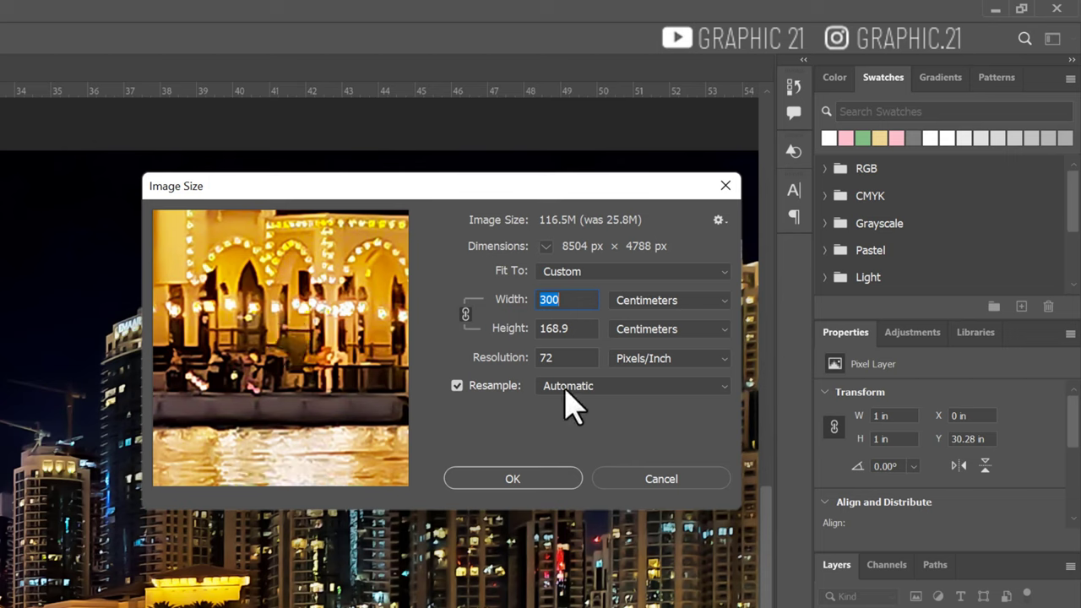
double_click(549, 357)
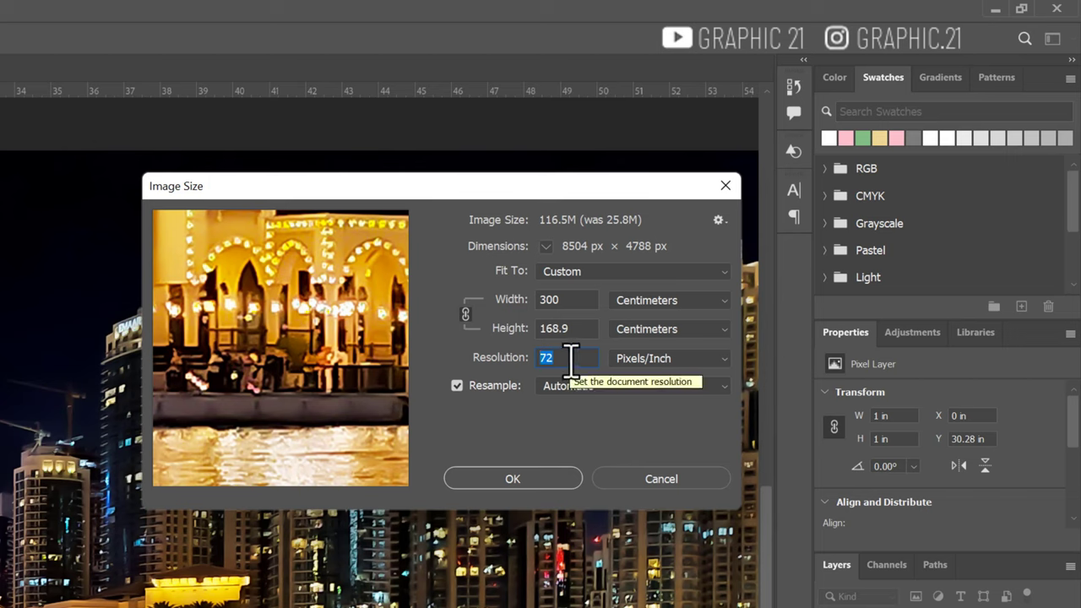
Set Resolution to 300 ppi and Width to 5 cm, yielding 591 × 332 px at 574.8K.
text(300)
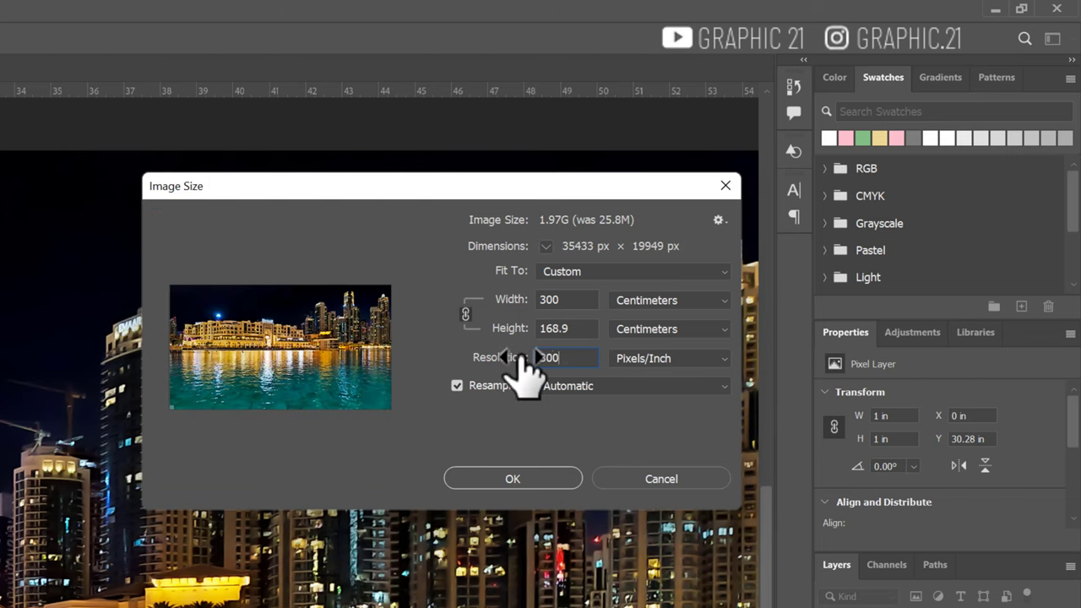
double_click(575, 302)
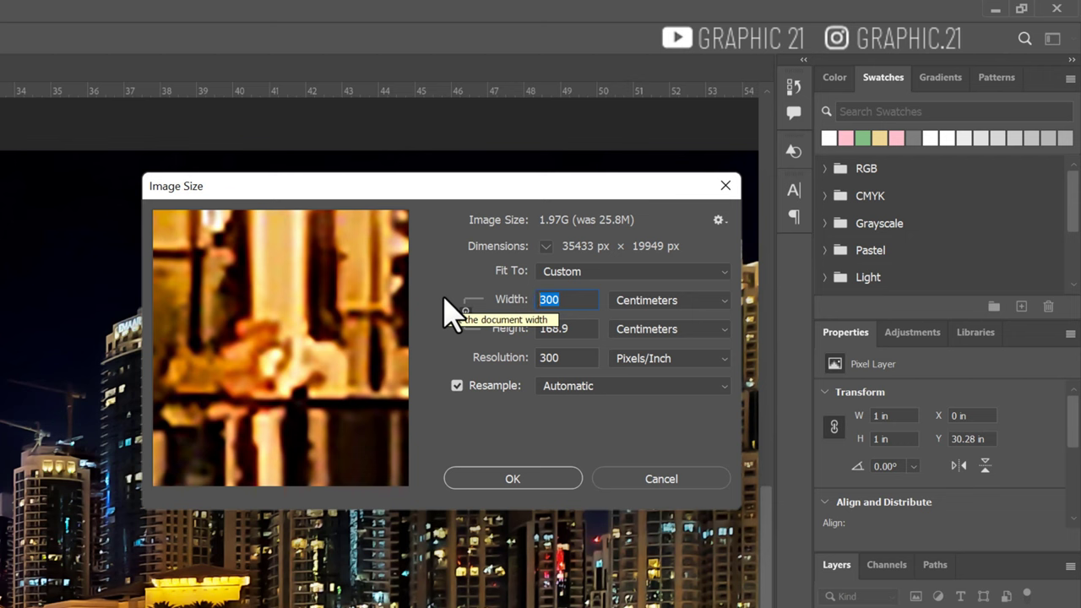
text(5)
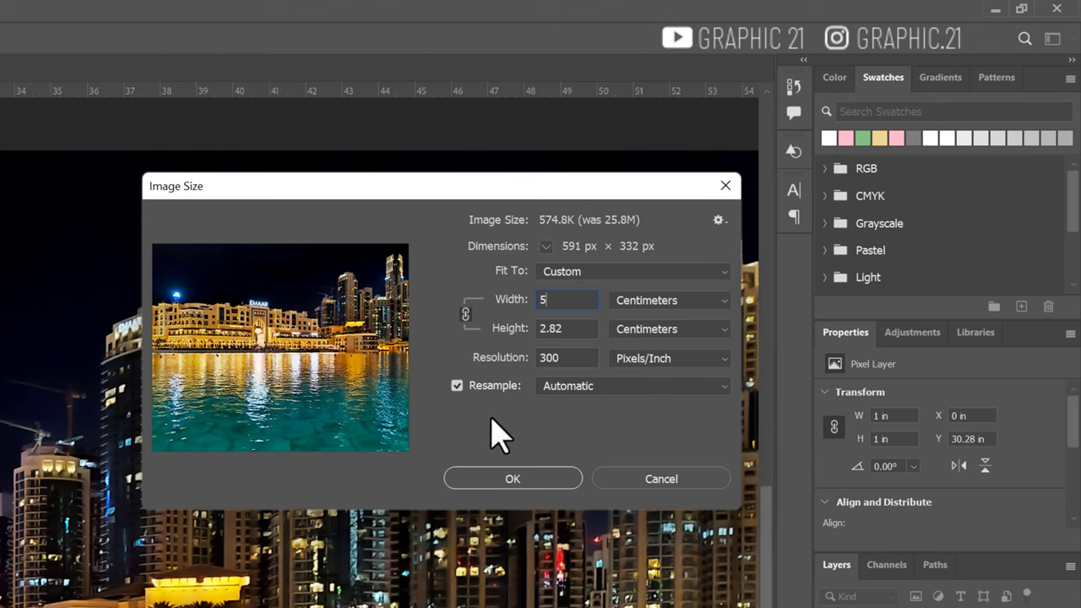
Check the Resample options, then cancel Image Size so the cityscape stays unchanged.
click(725, 387)
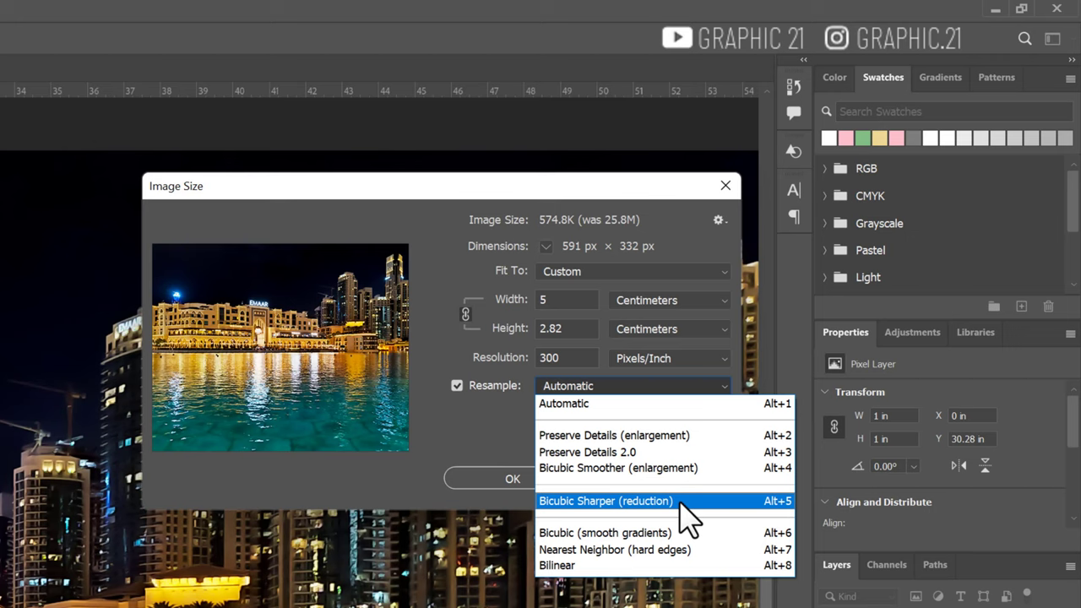
click(402, 477)
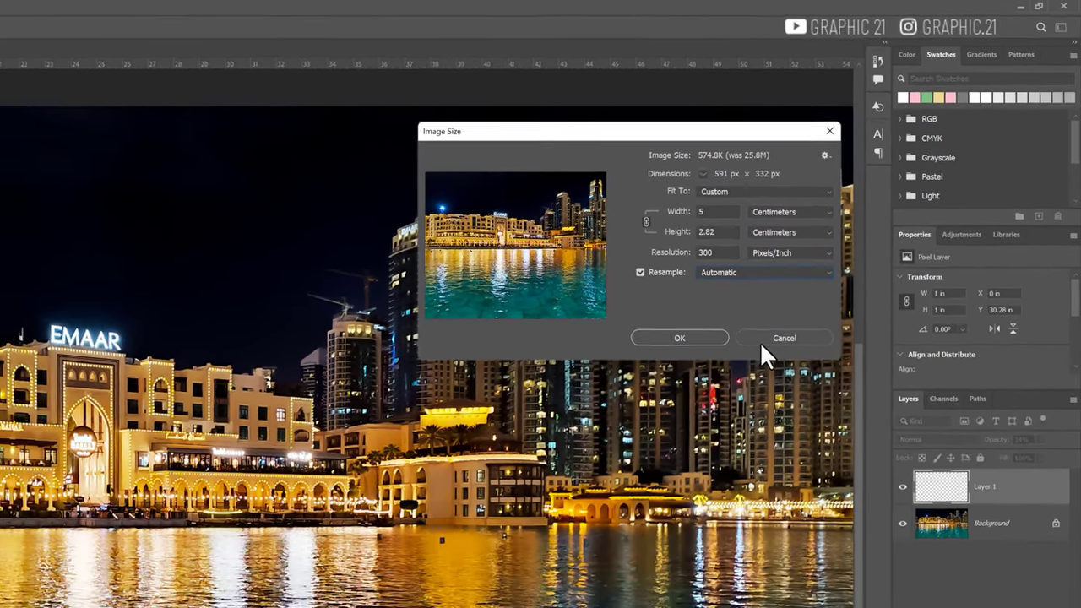
click(676, 443)
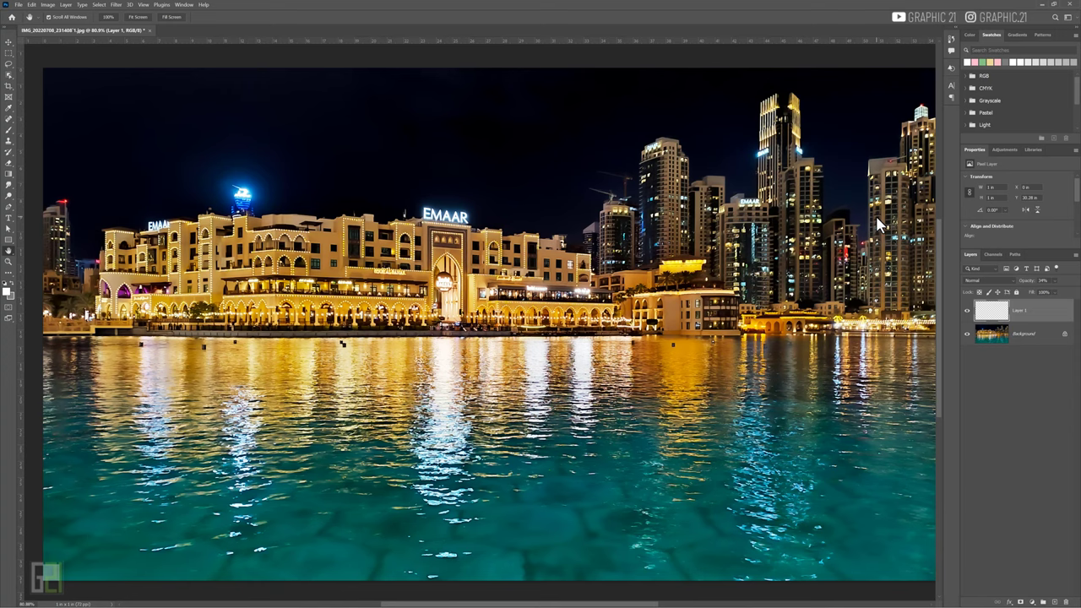